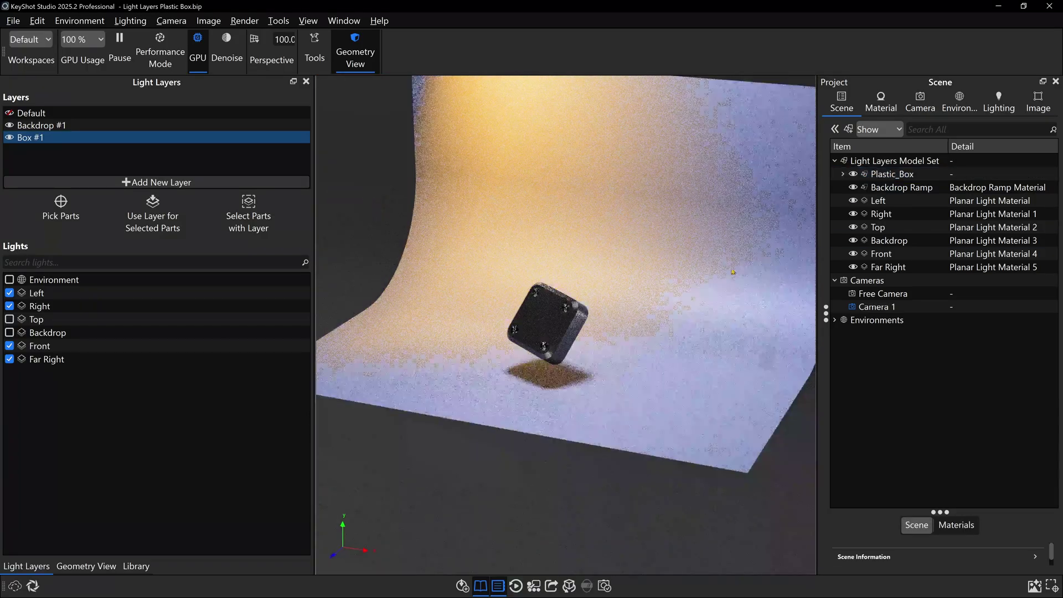
# Step: Hide the Backdrop Ramp in the scene and show it again to identify it
pyautogui.click(851, 203)
pyautogui.click(853, 188)
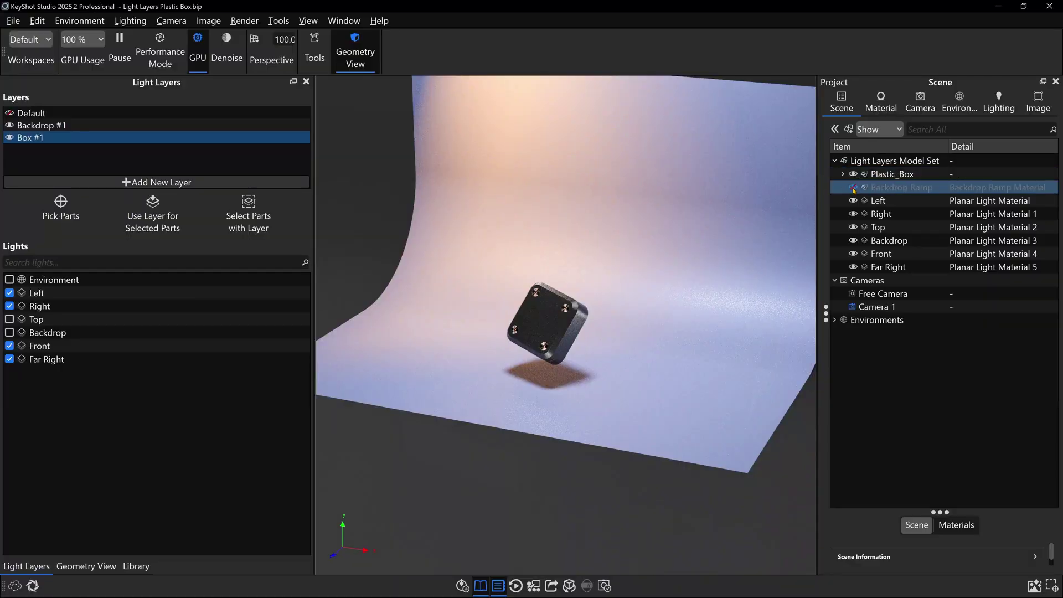
pyautogui.click(853, 189)
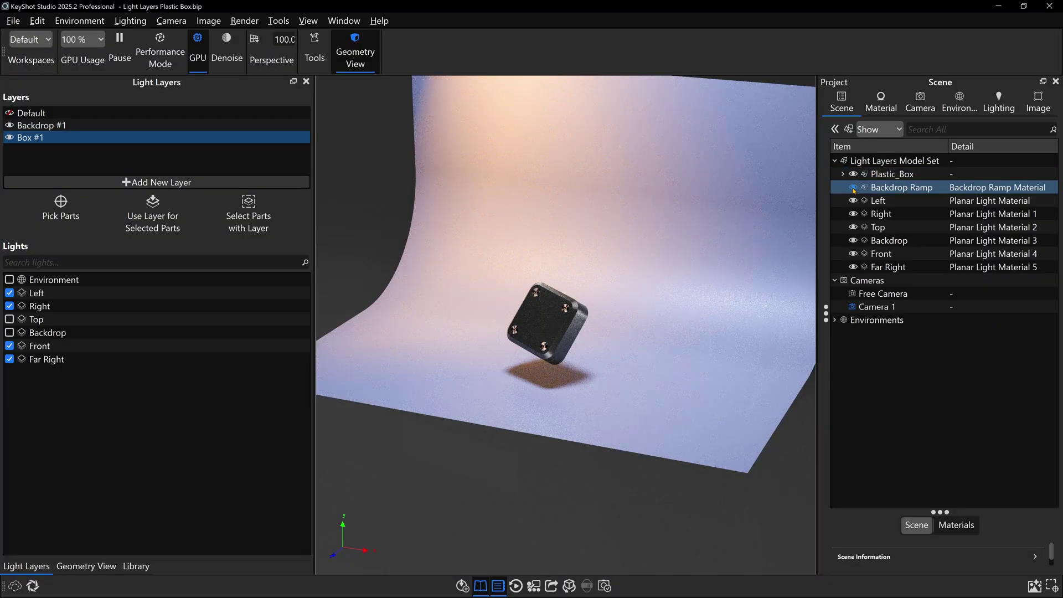
# Step: Select the six planar lights from Left to Far Right and examine their placement around the box and backdrop
pyautogui.click(877, 201)
pyautogui.keyDown('shift'); pyautogui.click(888, 267); pyautogui.keyUp('shift')
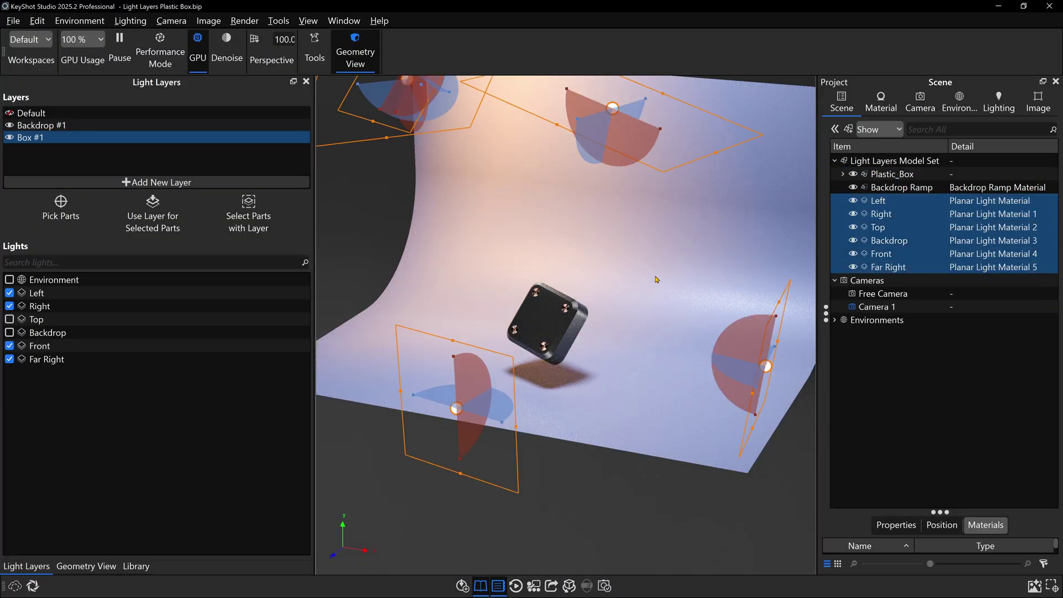
pyautogui.scroll(-10, 655, 279)
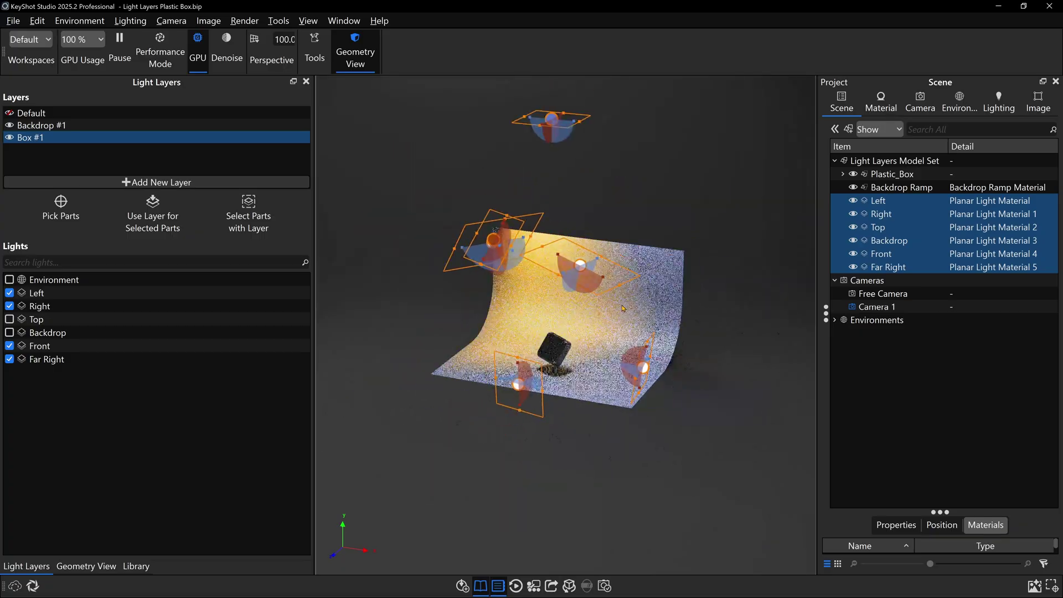
pyautogui.scroll(8, 621, 292)
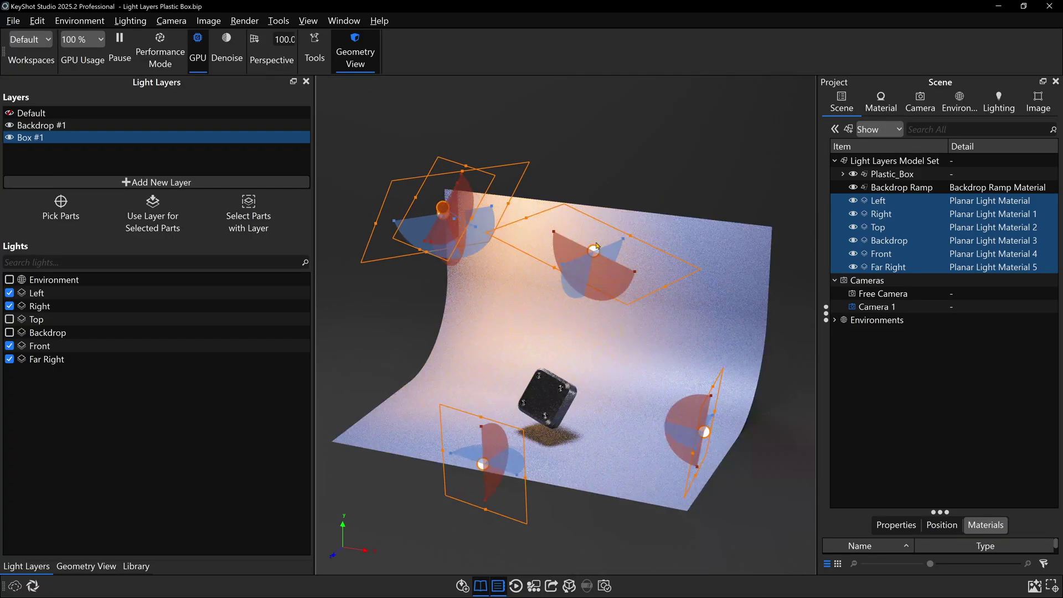
pyautogui.scroll(-5, 615, 295)
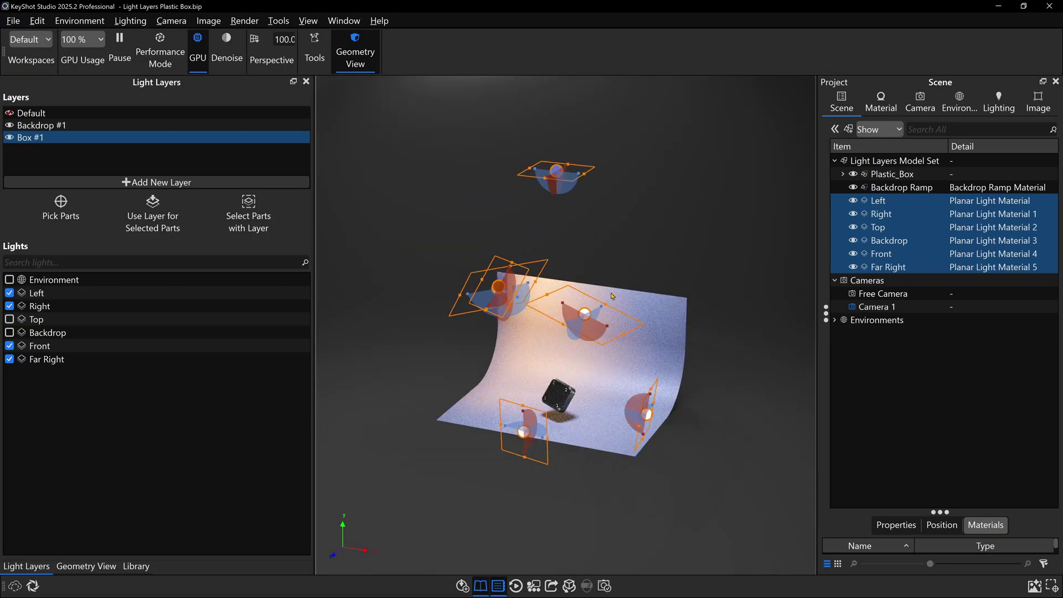
pyautogui.moveTo(612, 271); pyautogui.dragTo(652, 223)
pyautogui.scroll(10, 581, 230)
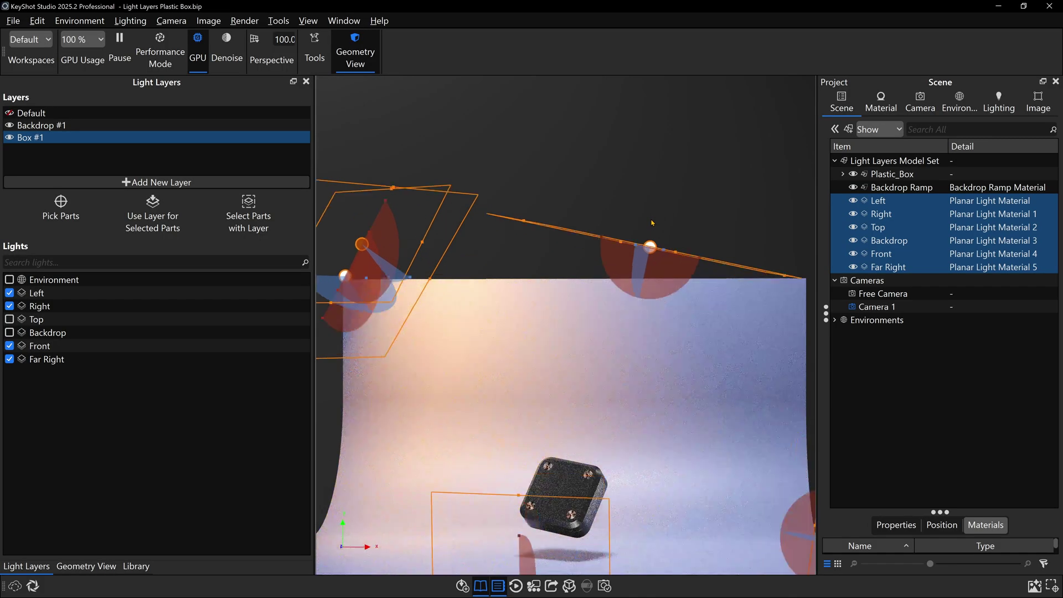
pyautogui.click(519, 235)
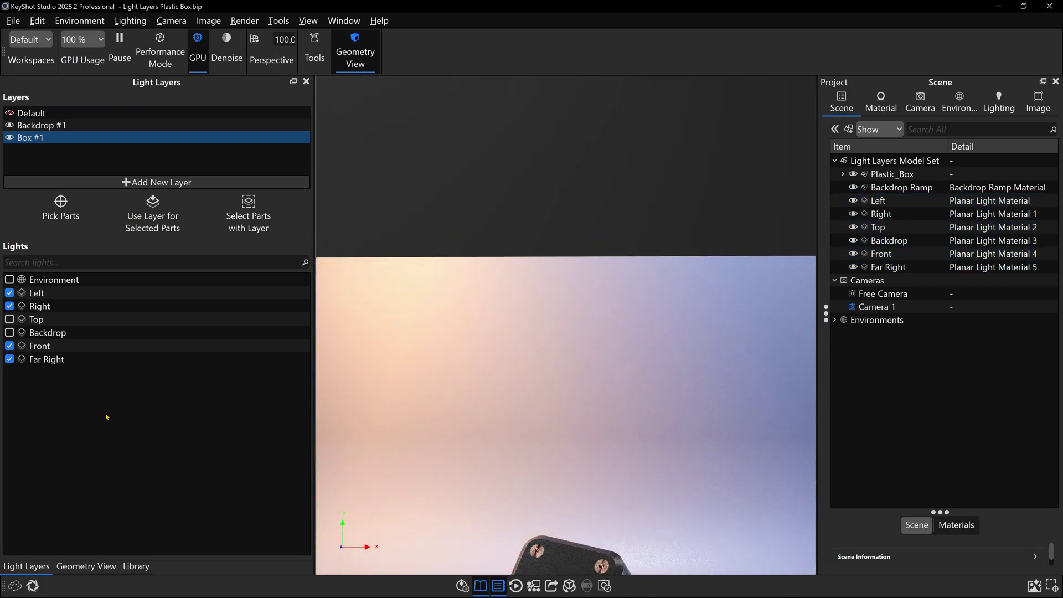
# Step: Restore the saved Camera 1 view of the floating box
pyautogui.scroll(-5, 720, 360)
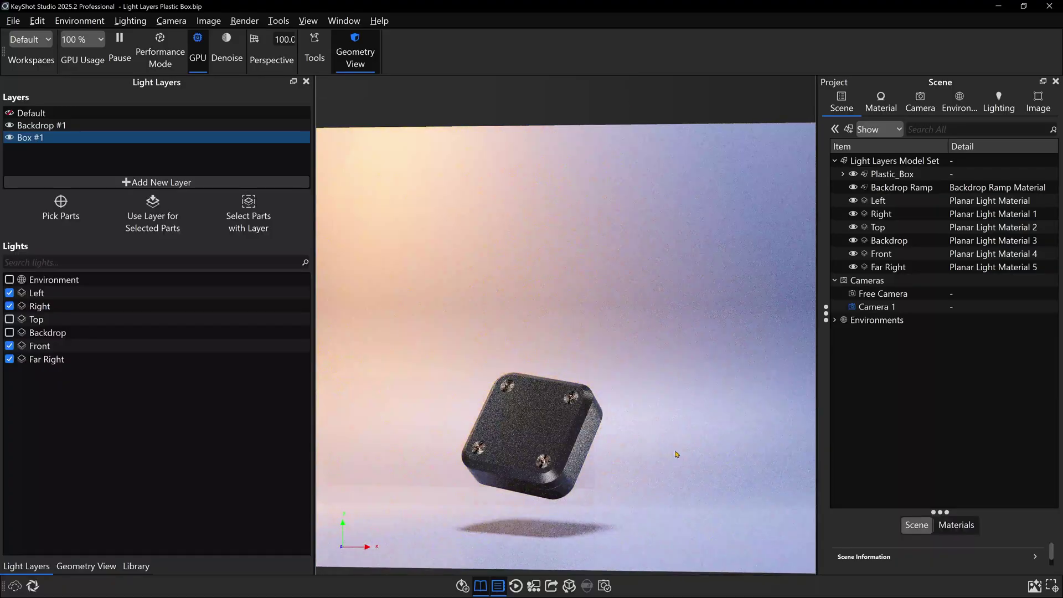
pyautogui.moveTo(676, 454); pyautogui.dragTo(724, 287, button='middle')
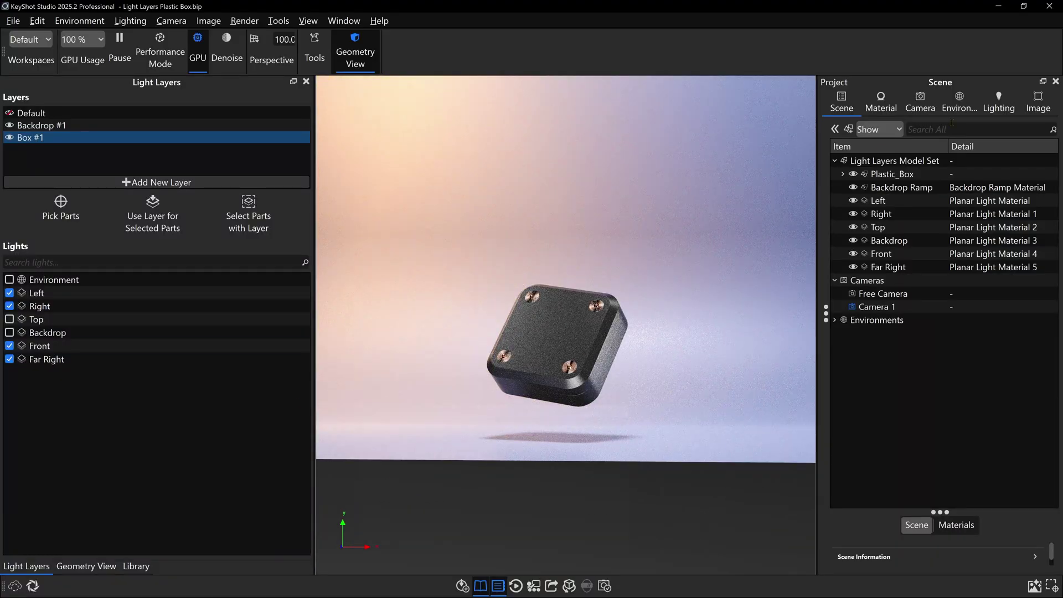
pyautogui.click(920, 103)
pyautogui.click(881, 140)
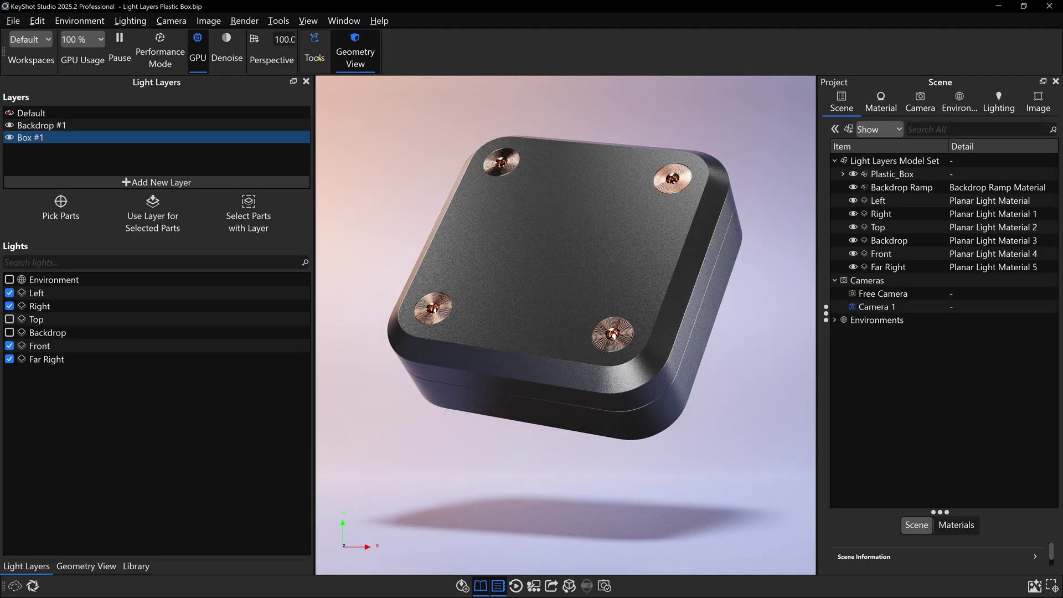
# Step: Locate the Light Layers tool and review which lights are assigned to the Backdrop #1 and Box #1 layers
pyautogui.click(319, 59)
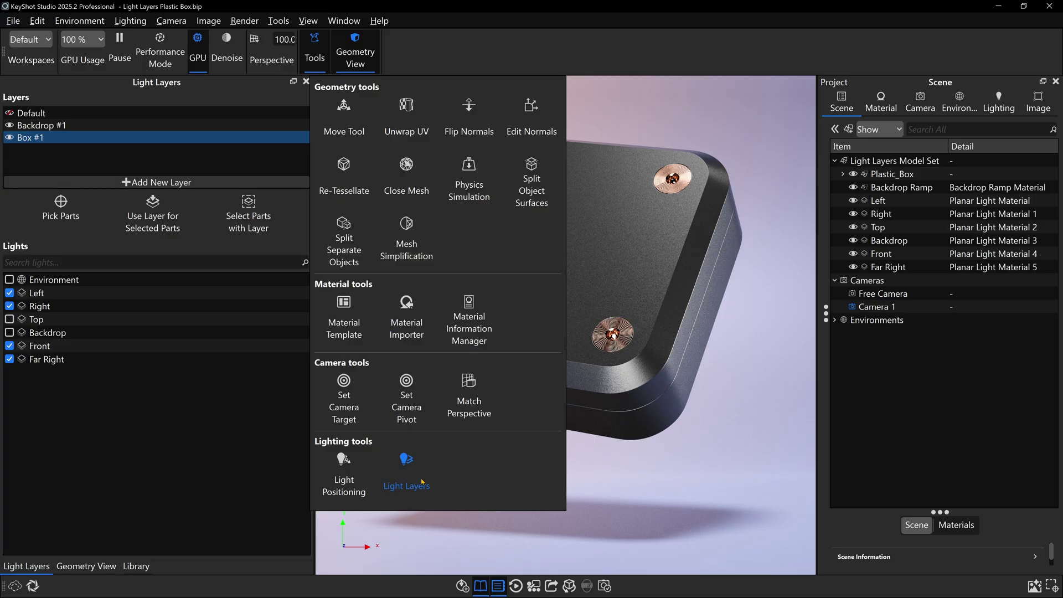
pyautogui.click(180, 481)
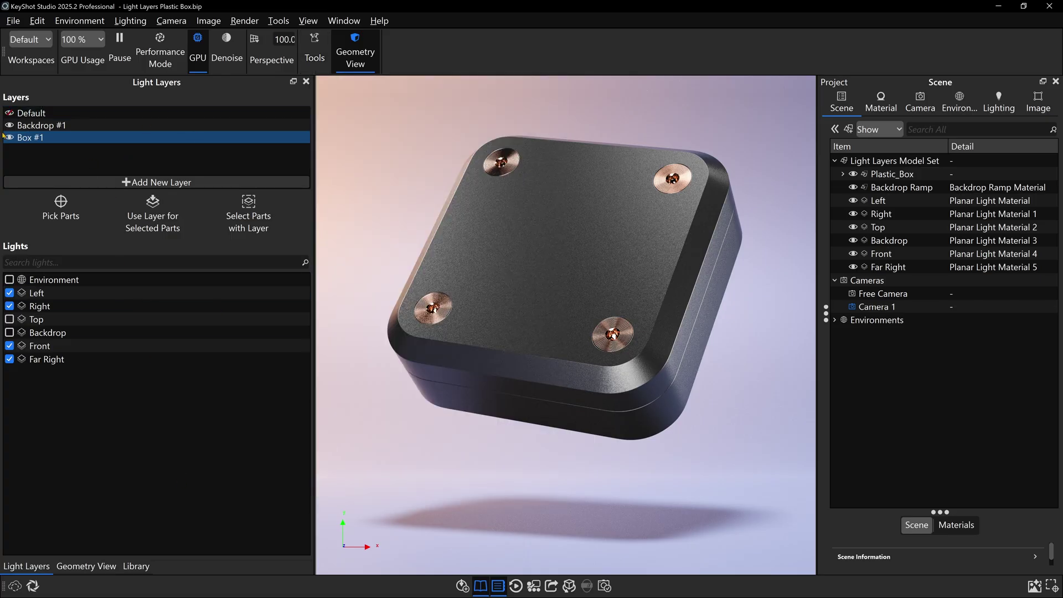
pyautogui.keyDown('ctrl'); pyautogui.click(35, 126); pyautogui.keyUp('ctrl')
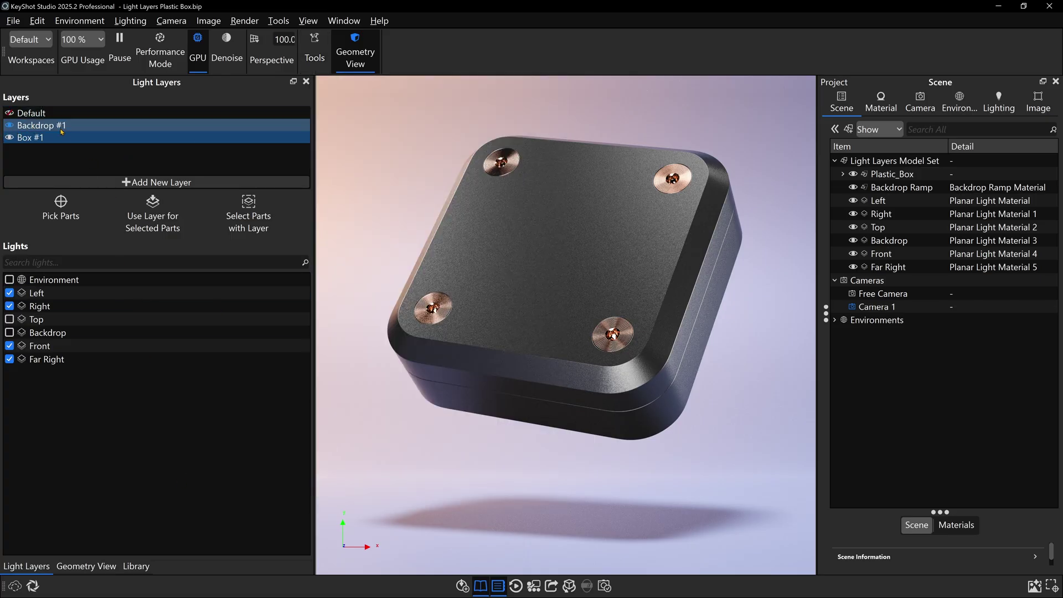
pyautogui.click(33, 139)
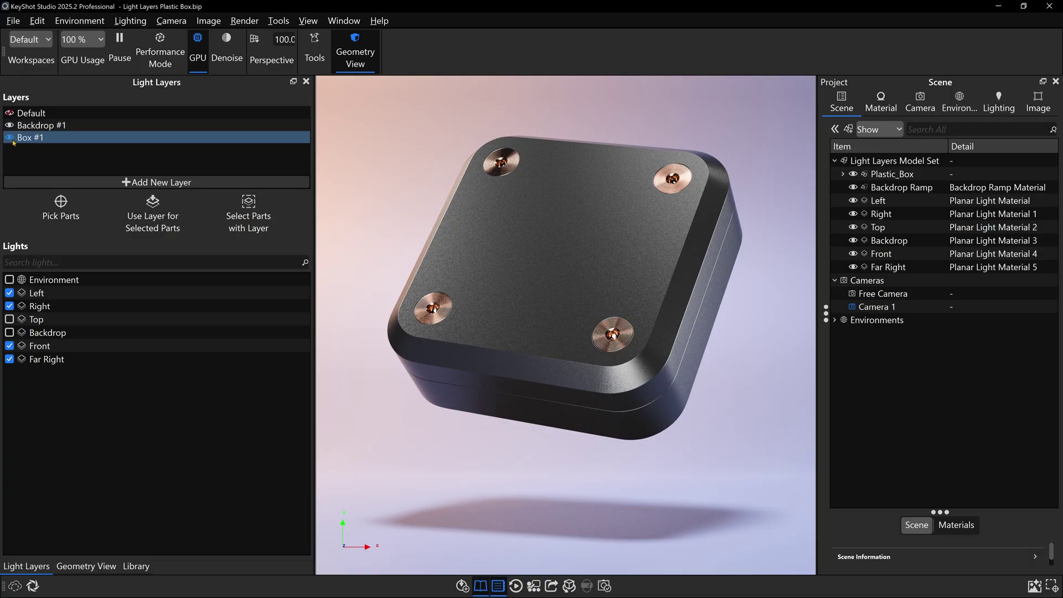
# Step: Turn off the Box #1 and Backdrop #1 light layers
pyautogui.click(9, 138)
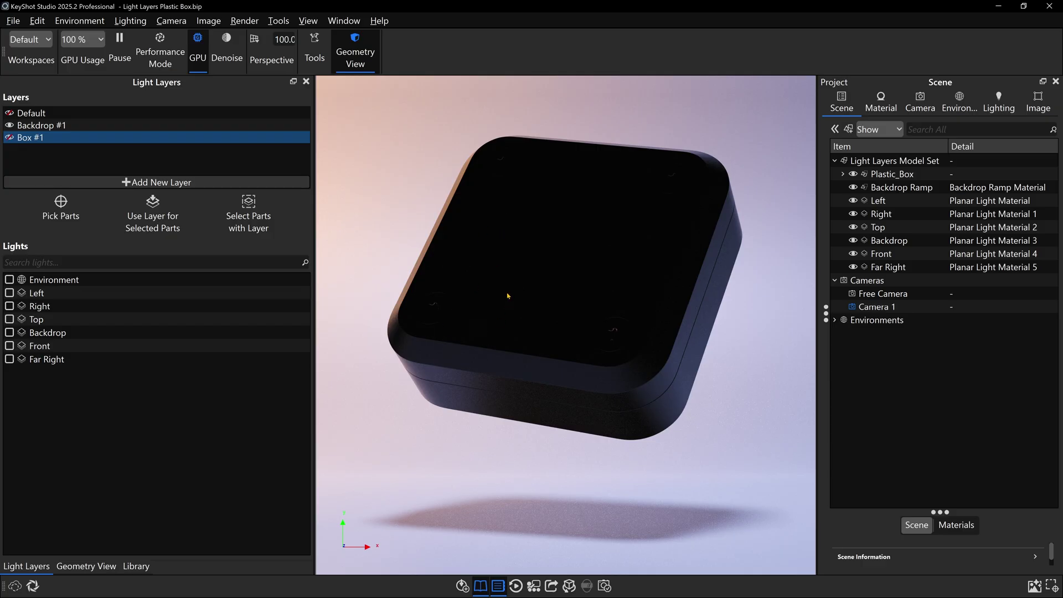
pyautogui.keyDown('ctrl'); pyautogui.click(28, 126); pyautogui.keyUp('ctrl')
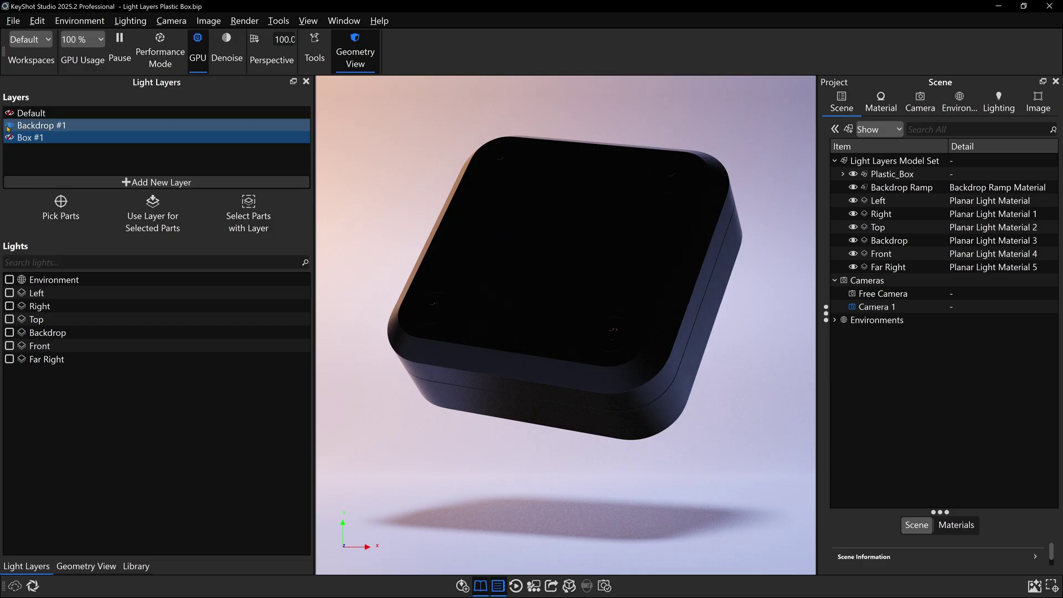
pyautogui.click(9, 125)
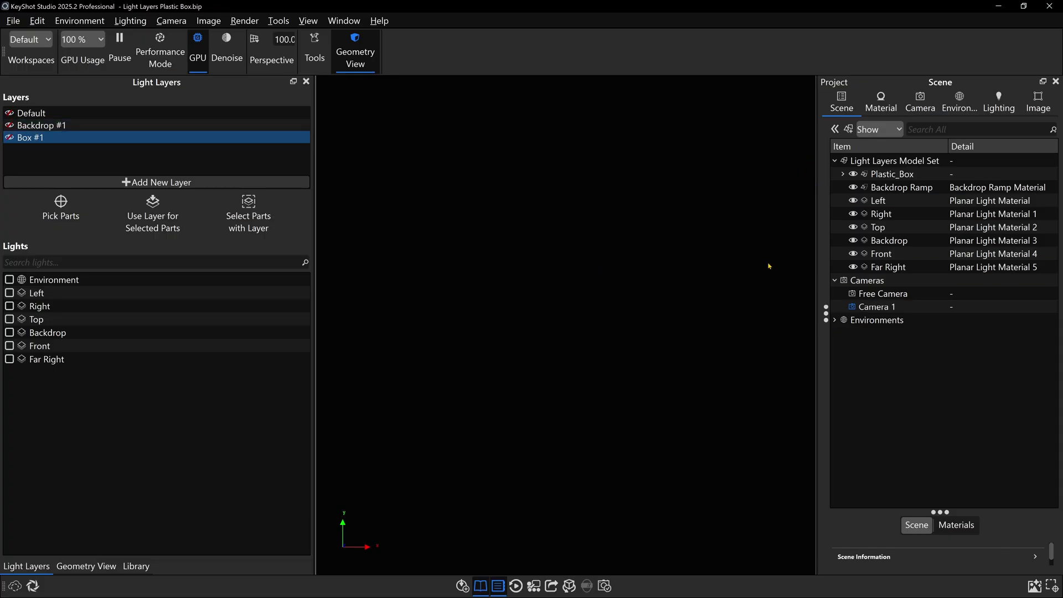
# Step: Turn the Backdrop #1 light layer back on and select the Box #1 layer
pyautogui.click(9, 125)
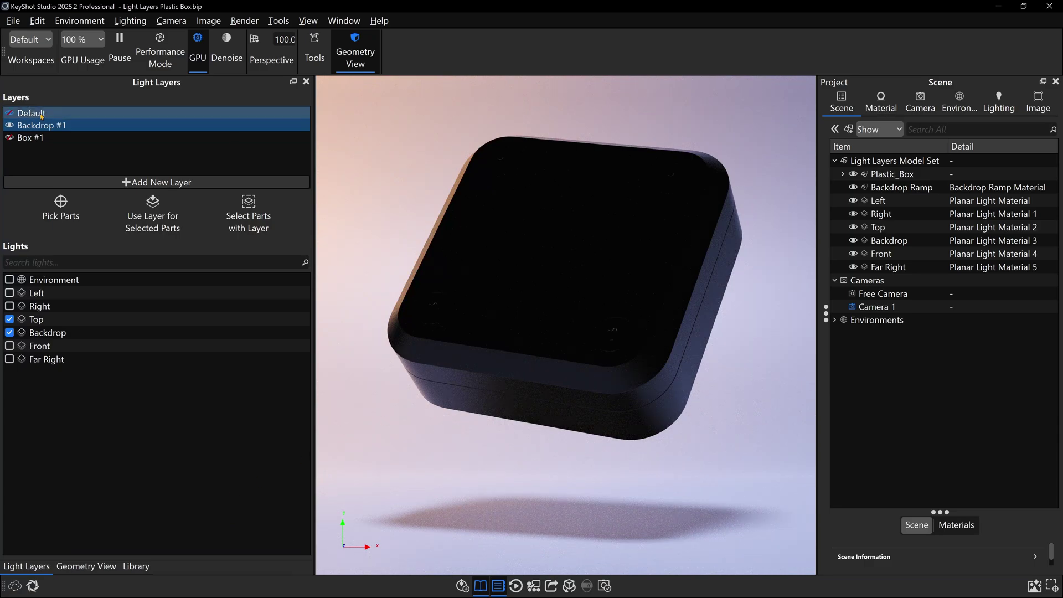
pyautogui.keyDown('ctrl'); pyautogui.click(44, 139); pyautogui.keyUp('ctrl')
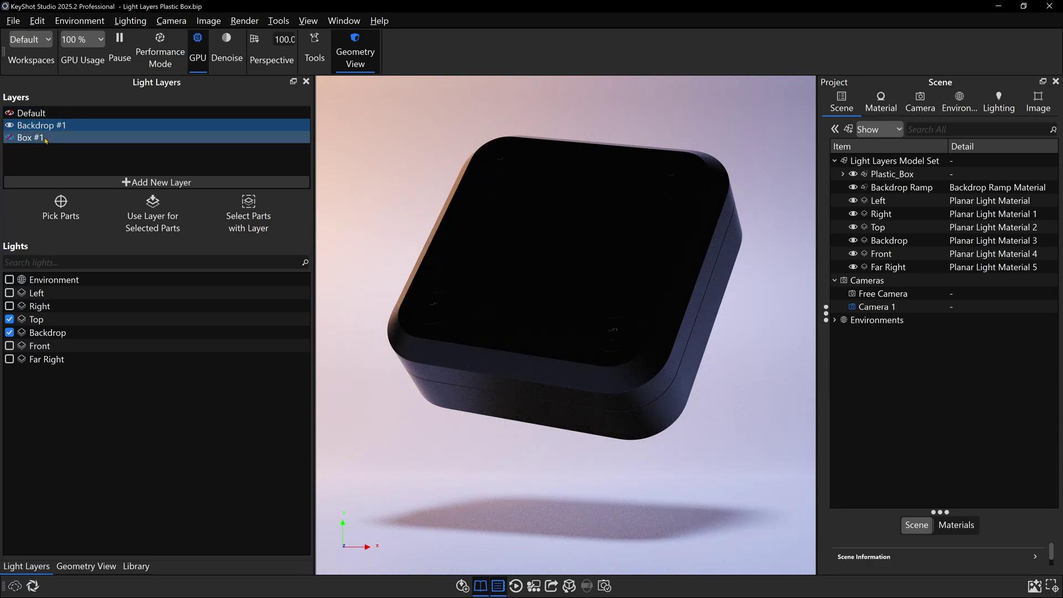
pyautogui.click(44, 138)
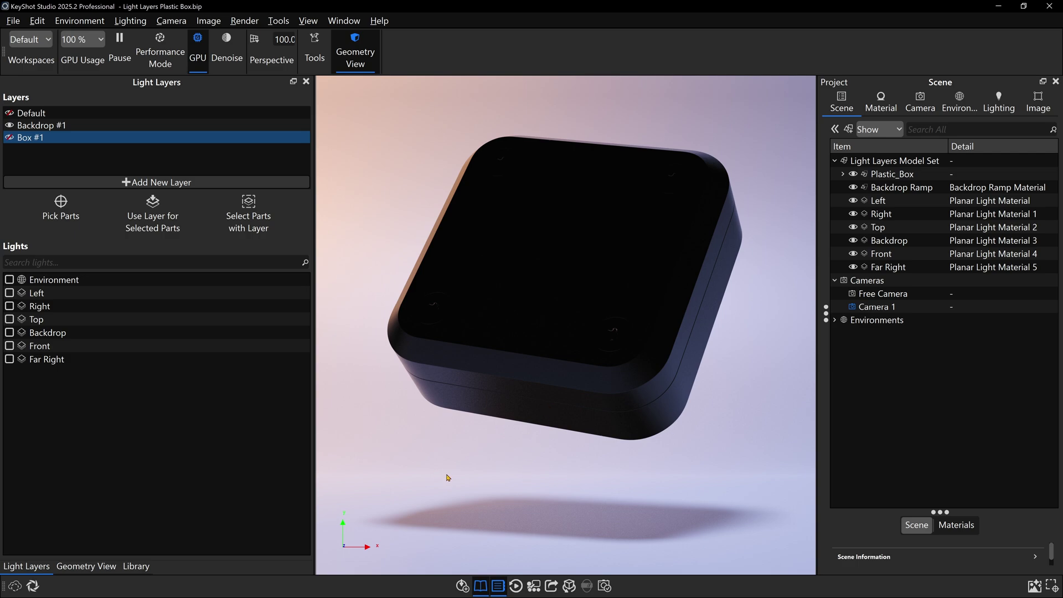
# Step: Isolate the Box #1 light layer by turning Backdrop #1 off, examine its lighting, and return to Camera 1
pyautogui.click(42, 142)
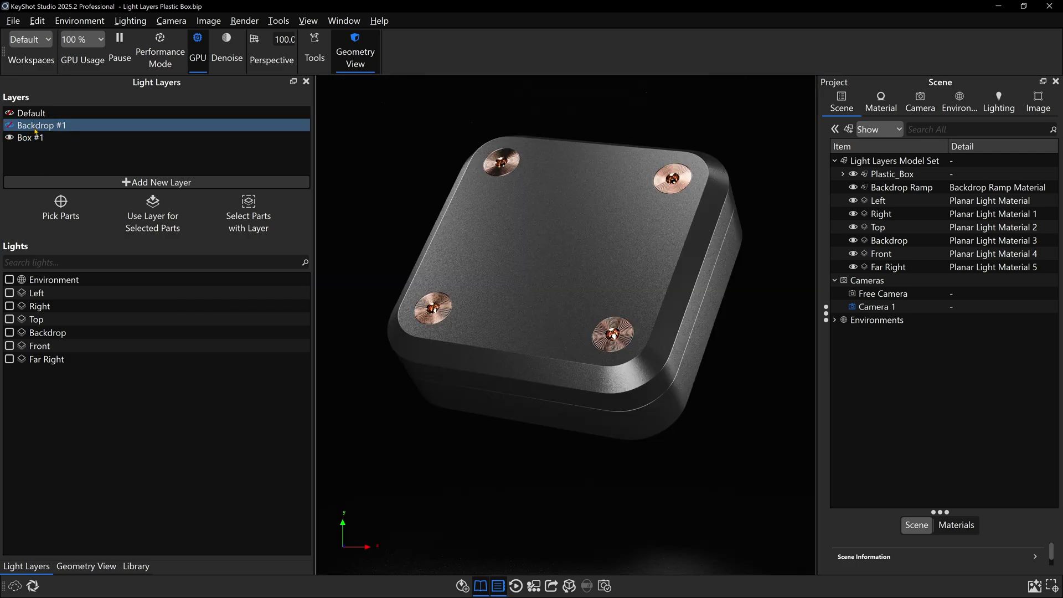
pyautogui.click(52, 129)
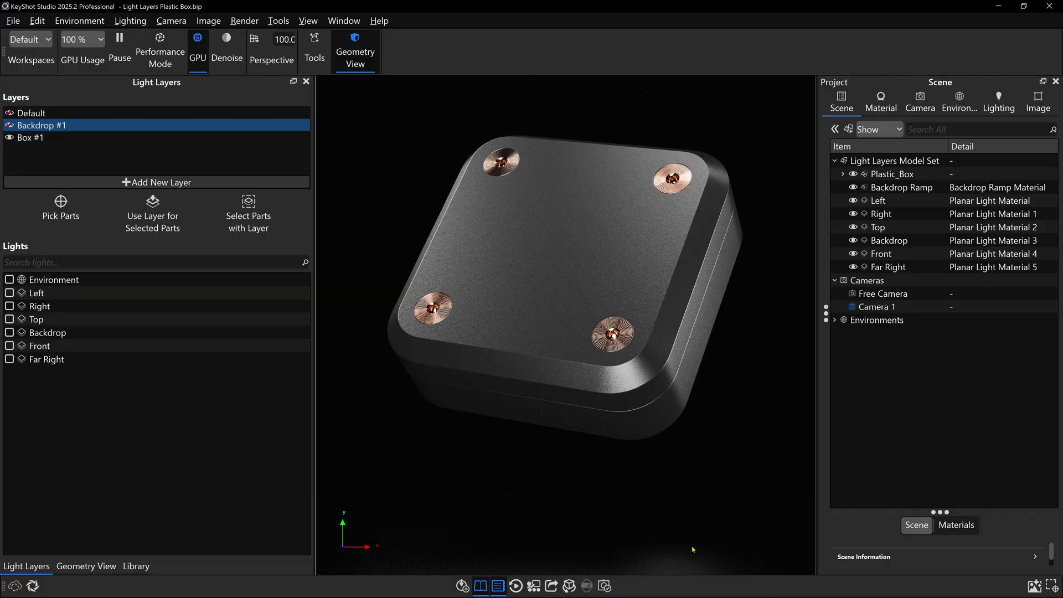
pyautogui.scroll(-3, 696, 545)
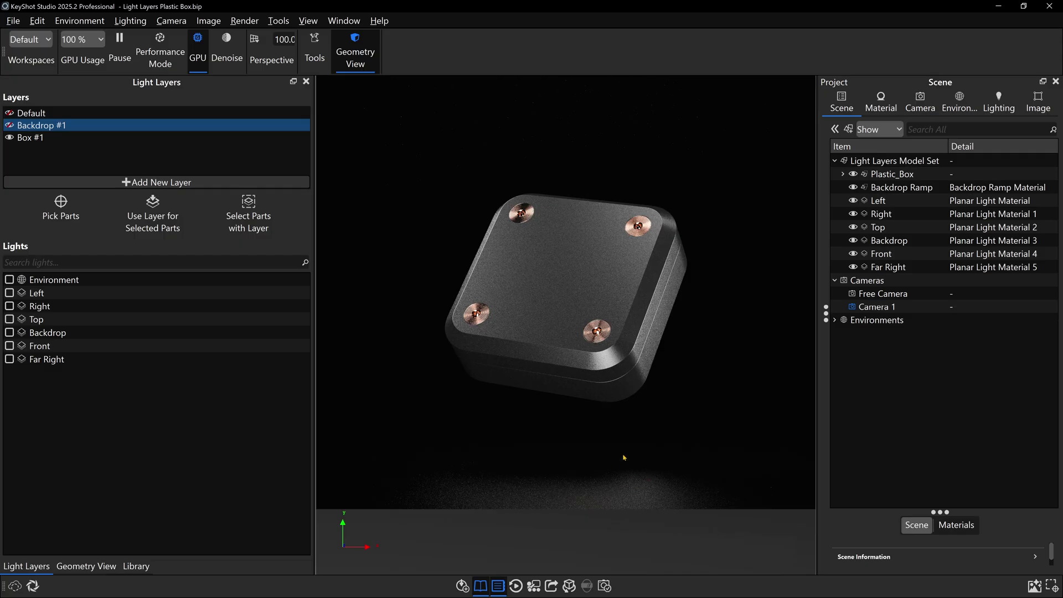
pyautogui.click(920, 102)
pyautogui.click(908, 140)
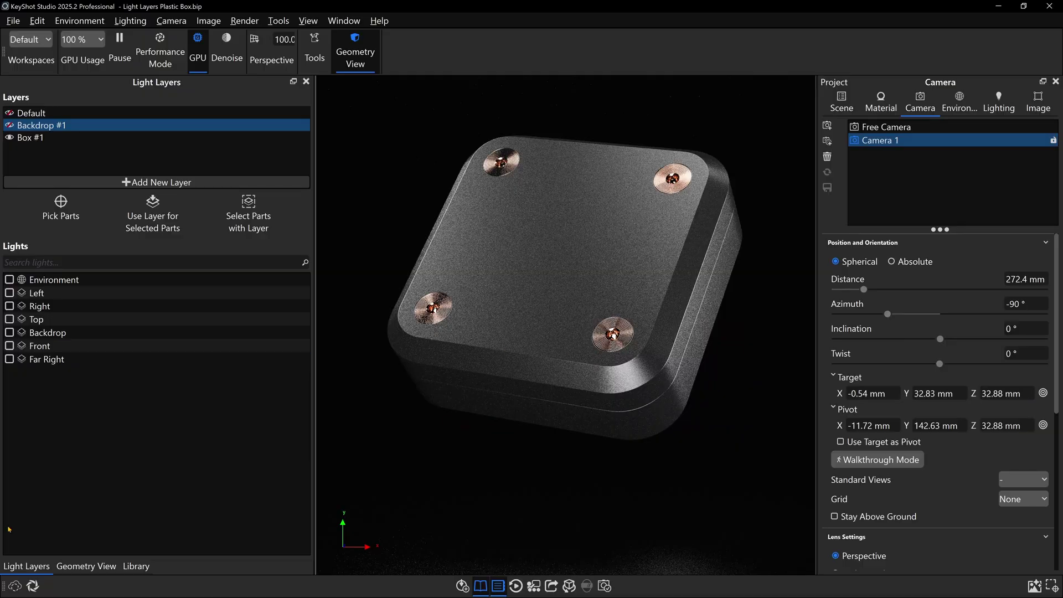
# Step: Toggle the Box #1 light layer off and on, turn Backdrop #1 back on, and select Box #1
pyautogui.click(9, 138)
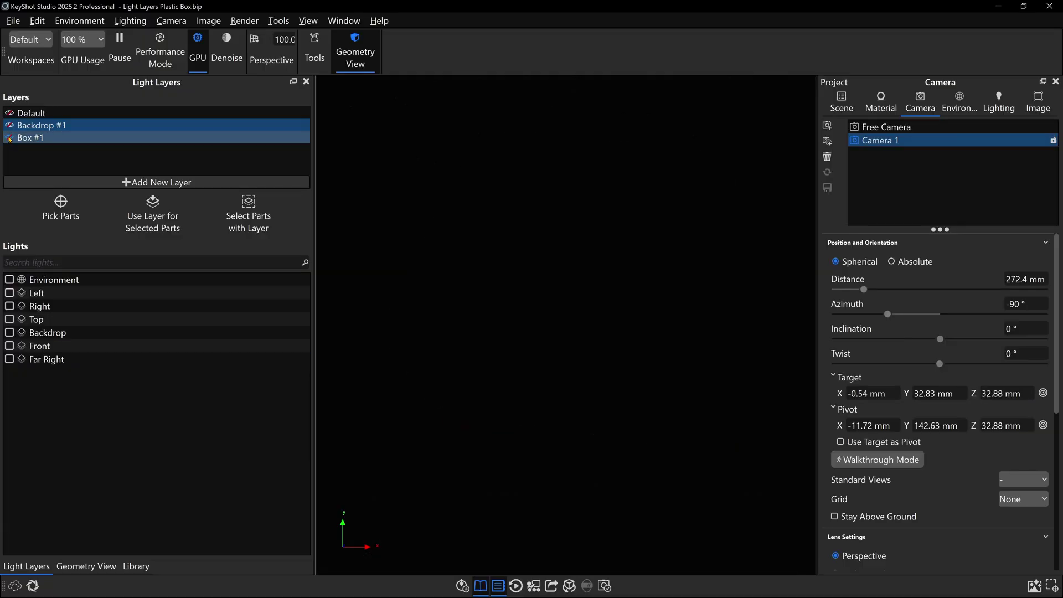
pyautogui.click(9, 138)
pyautogui.click(9, 125)
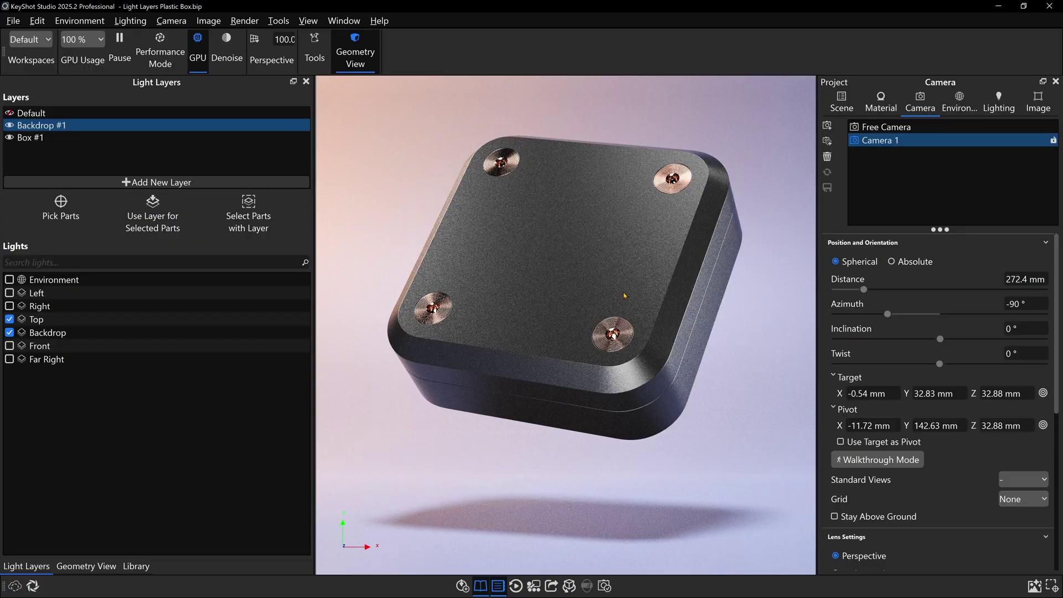
pyautogui.click(59, 137)
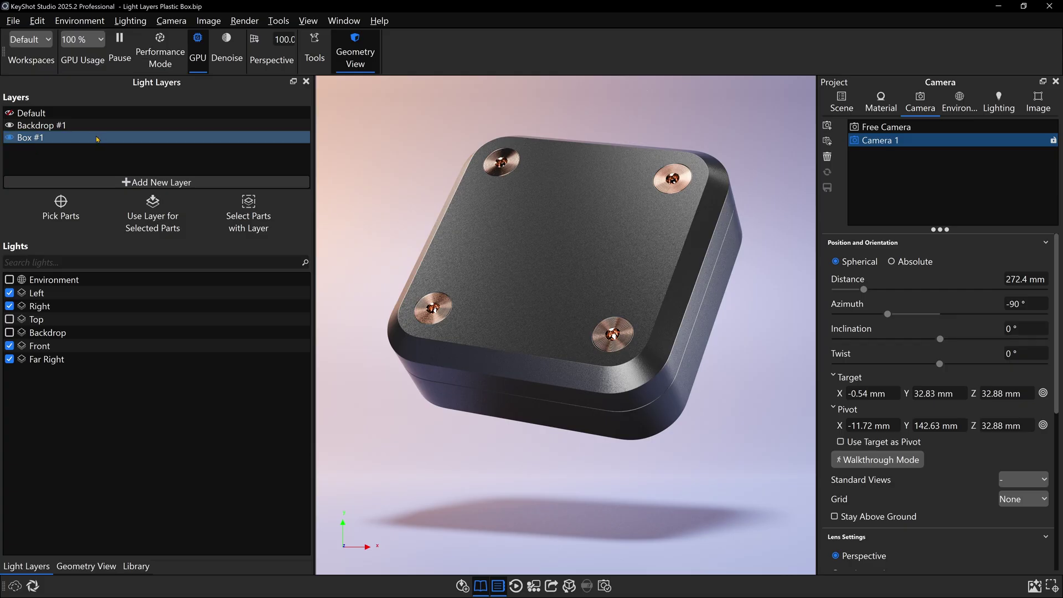
# Step: Select the parts that use the Box #1 light layer and look them up in the scene tree
pyautogui.click(24, 138)
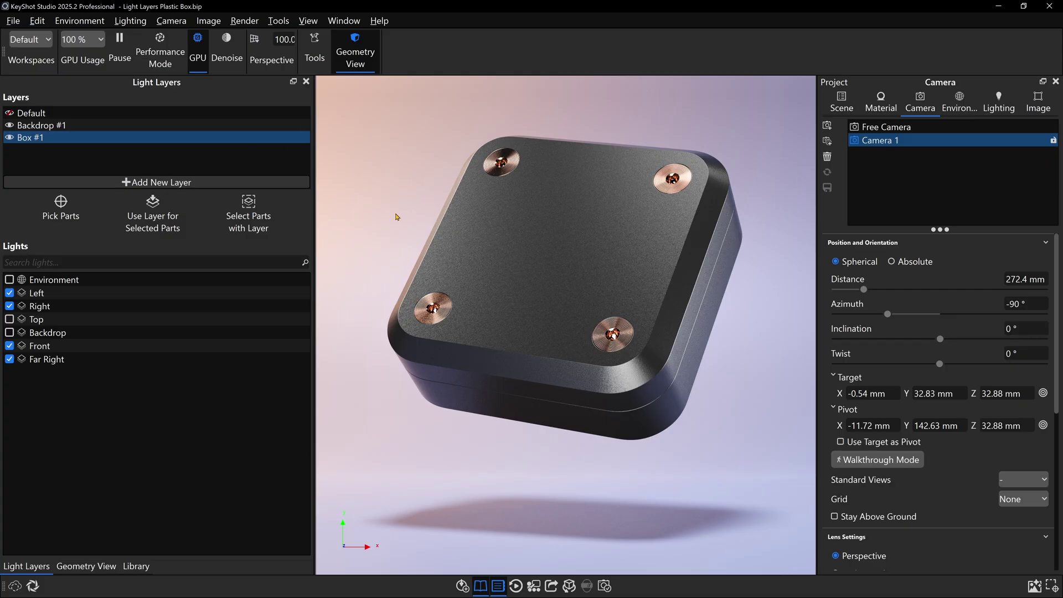
pyautogui.click(242, 211)
pyautogui.click(842, 103)
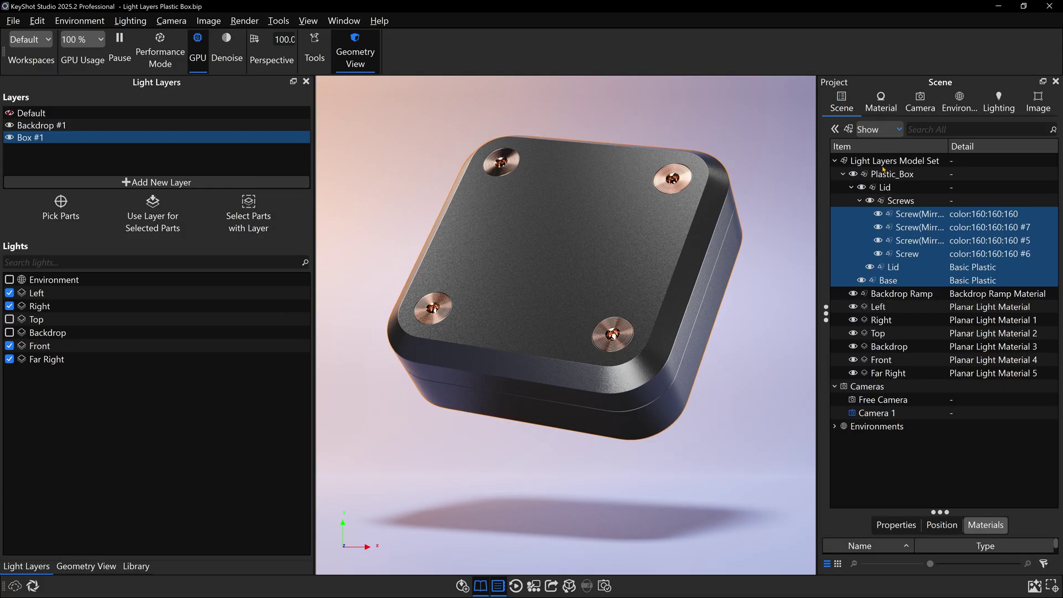
# Step: Briefly hide the Plastic_Box model and select the Backdrop Ramp behind it
pyautogui.click(853, 174)
pyautogui.click(237, 210)
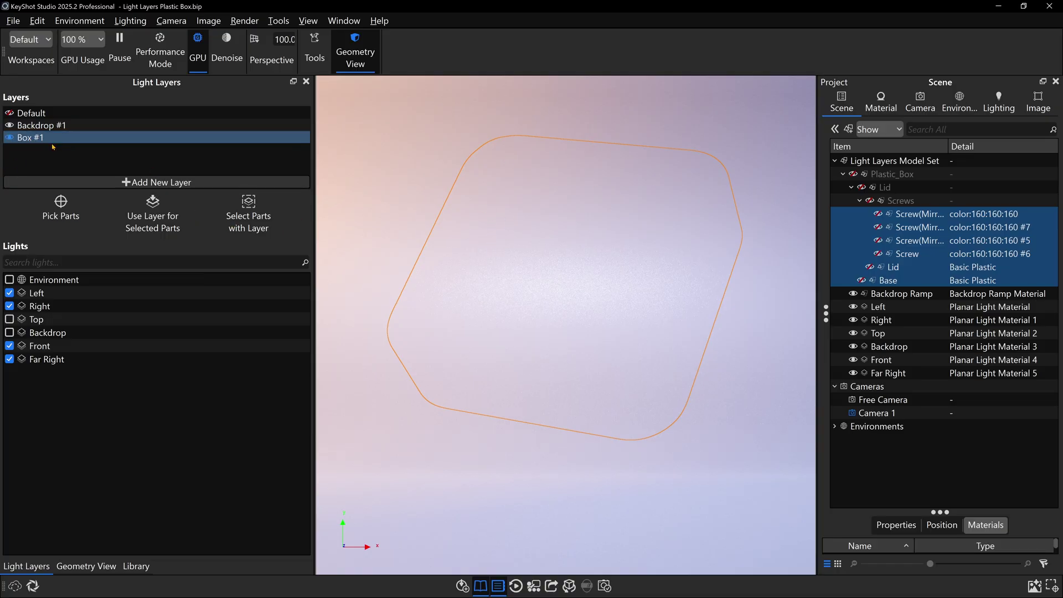
pyautogui.click(672, 341)
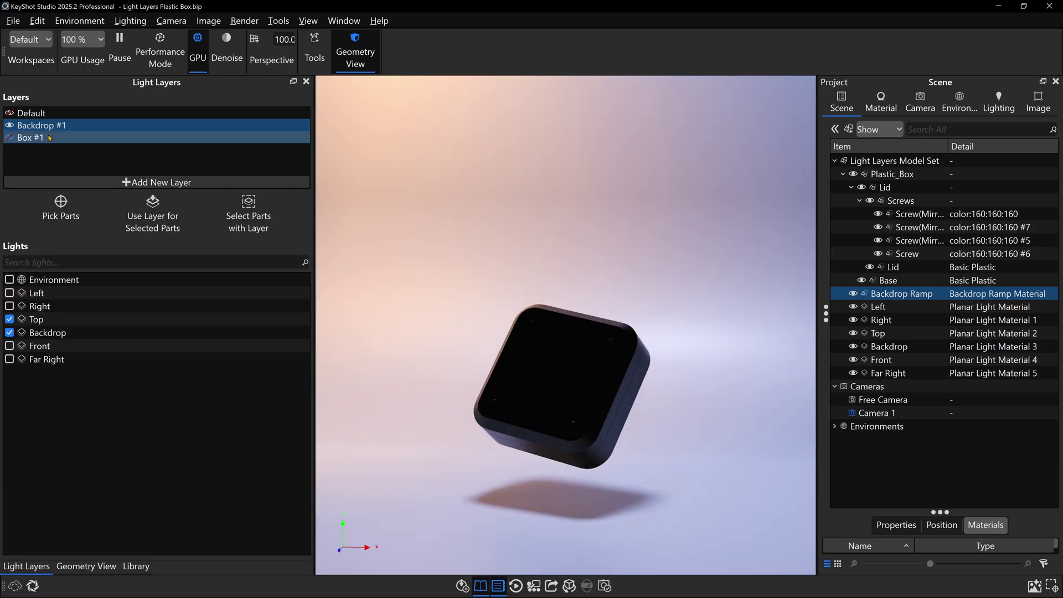
# Step: Delete the Box #1 and Backdrop #1 light layers, keeping only the Default layer
pyautogui.click(48, 138)
pyautogui.click(50, 129)
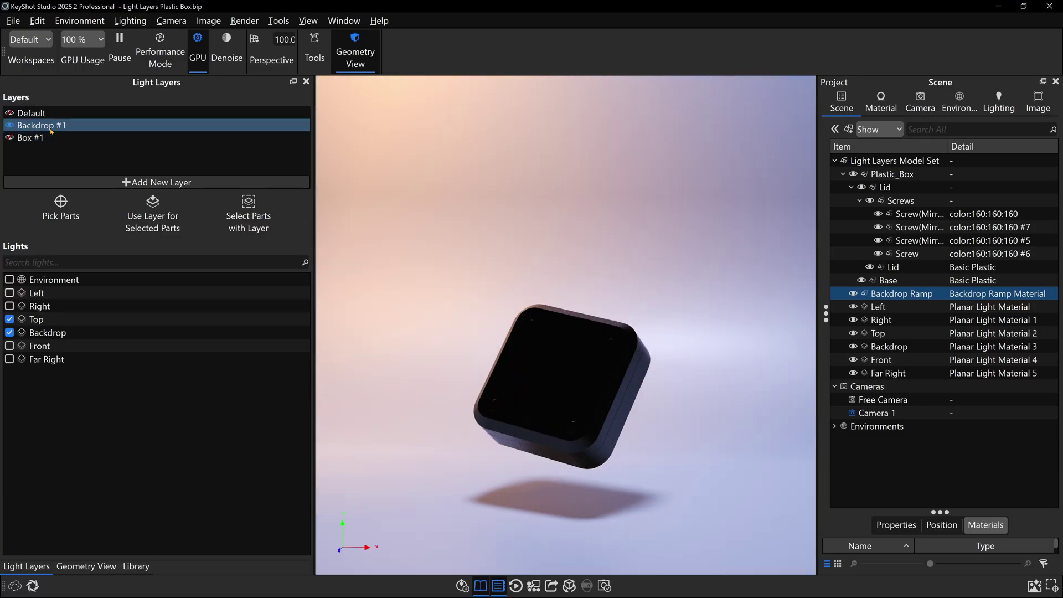
pyautogui.rightClick(51, 131)
pyautogui.click(72, 176)
pyautogui.rightClick(55, 125)
pyautogui.click(72, 172)
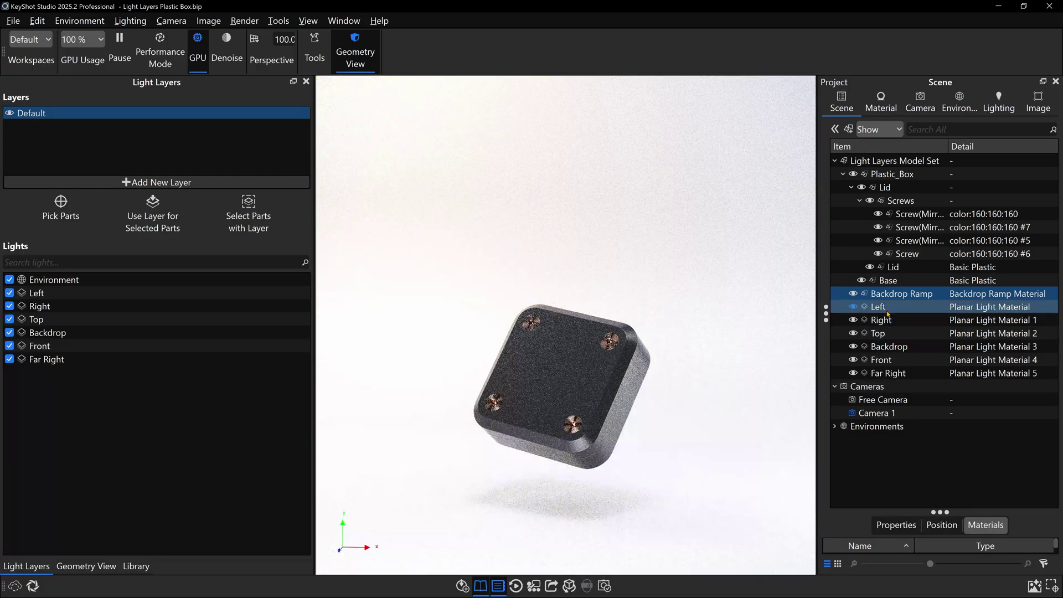
# Step: Delete all six planar lights from Left to Far Right, leaving the Backdrop Ramp out of the selection
pyautogui.keyDown('shift'); pyautogui.click(887, 372); pyautogui.keyUp('shift')
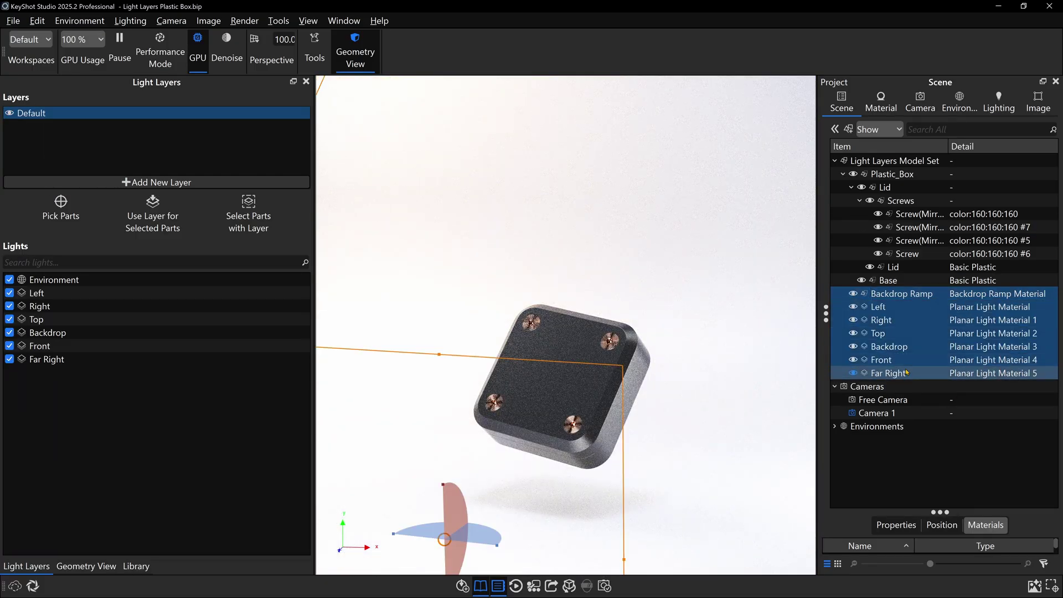
pyautogui.keyDown('ctrl'); pyautogui.click(891, 293); pyautogui.keyUp('ctrl')
pyautogui.rightClick(893, 308)
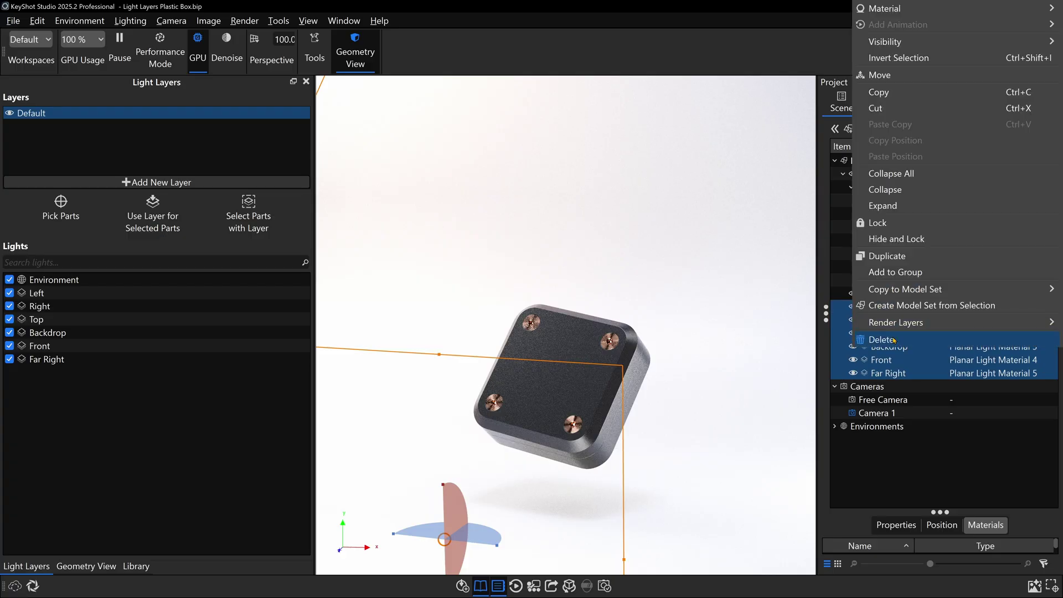
pyautogui.click(878, 340)
pyautogui.click(559, 310)
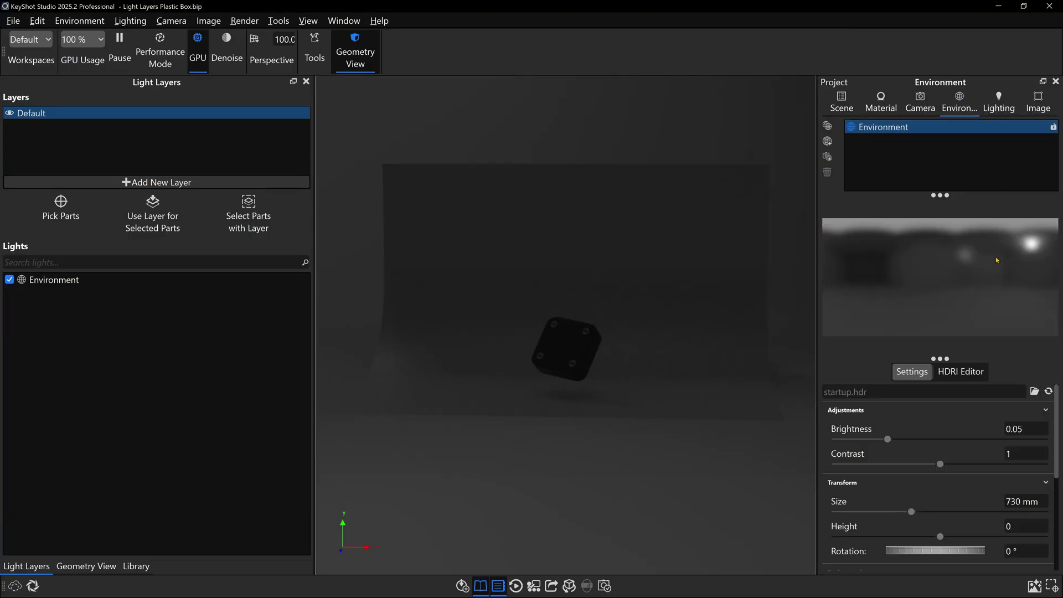
# Step: Set the environment brightness to 1 and take a closer look at the plastic box
pyautogui.write('1')
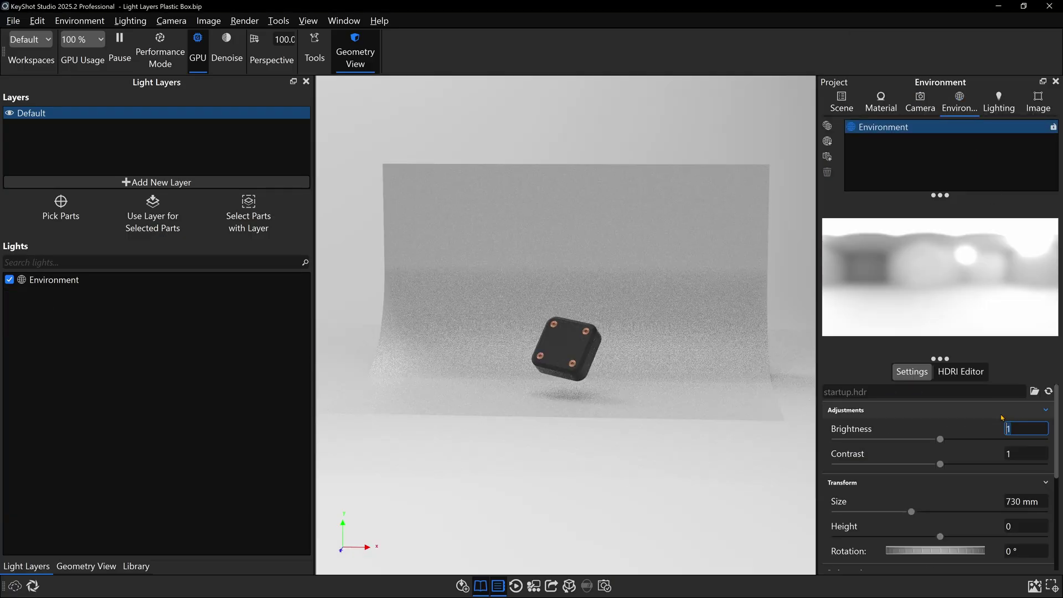
pyautogui.scroll(5, 649, 359)
pyautogui.moveTo(660, 360); pyautogui.dragTo(692, 354)
# Step: Return to the Camera 1 view and lower the environment brightness to about 0.122
pyautogui.click(920, 102)
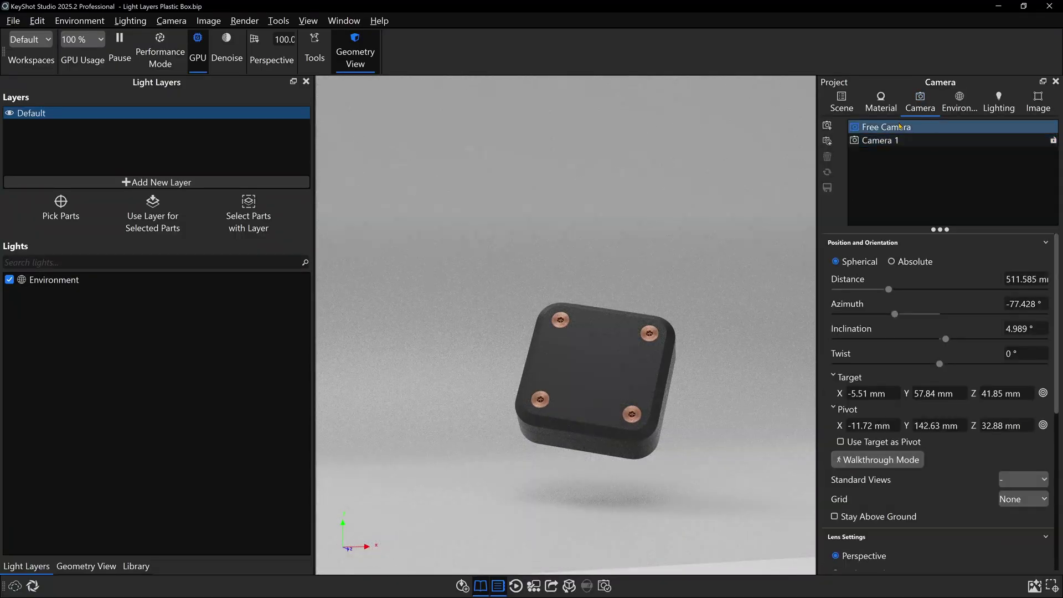
pyautogui.click(900, 140)
pyautogui.doubleClick(727, 317)
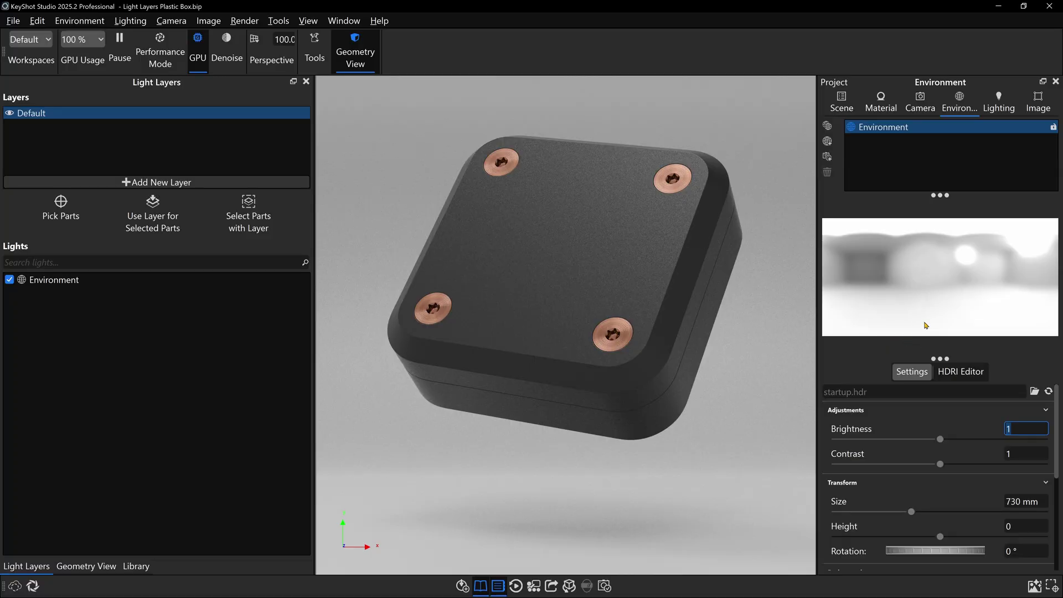
pyautogui.moveTo(941, 440); pyautogui.dragTo(848, 440)
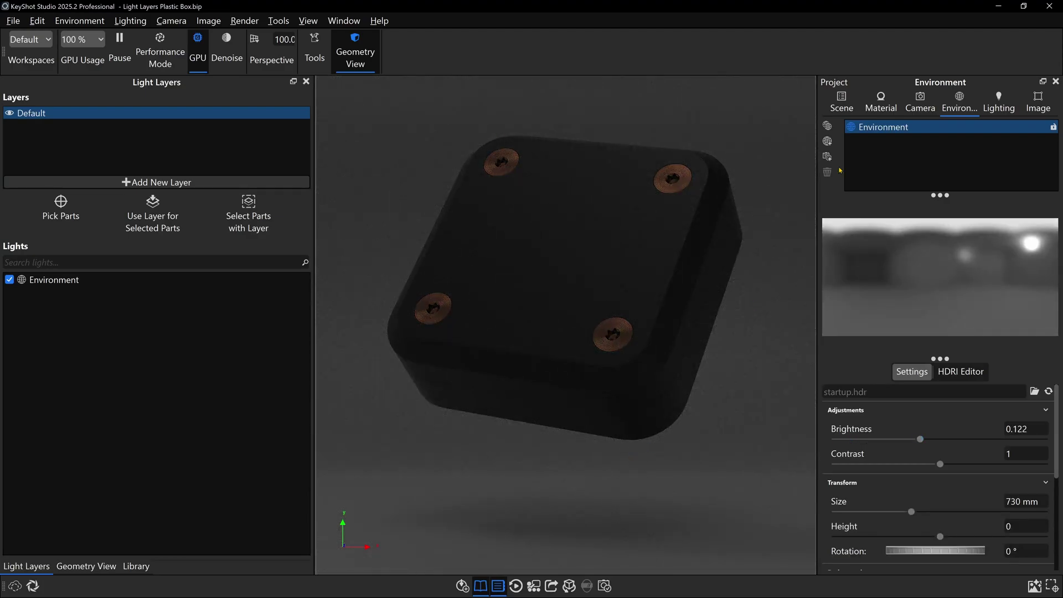
# Step: Add a new planar light to the scene and move its positioning controls clear of the box
pyautogui.click(850, 113)
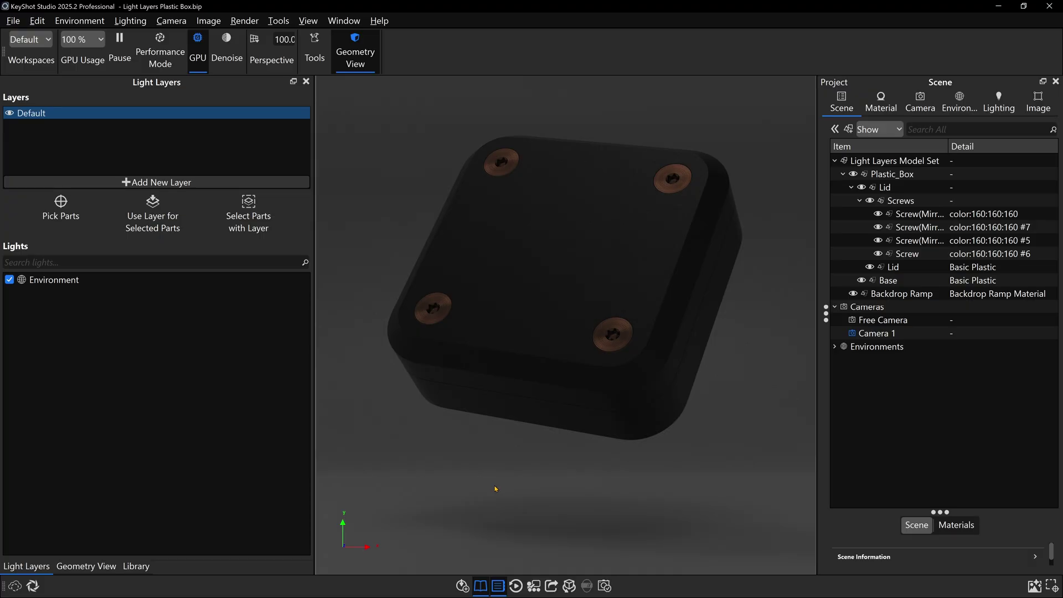
pyautogui.hotkey('ctrl', 'l')
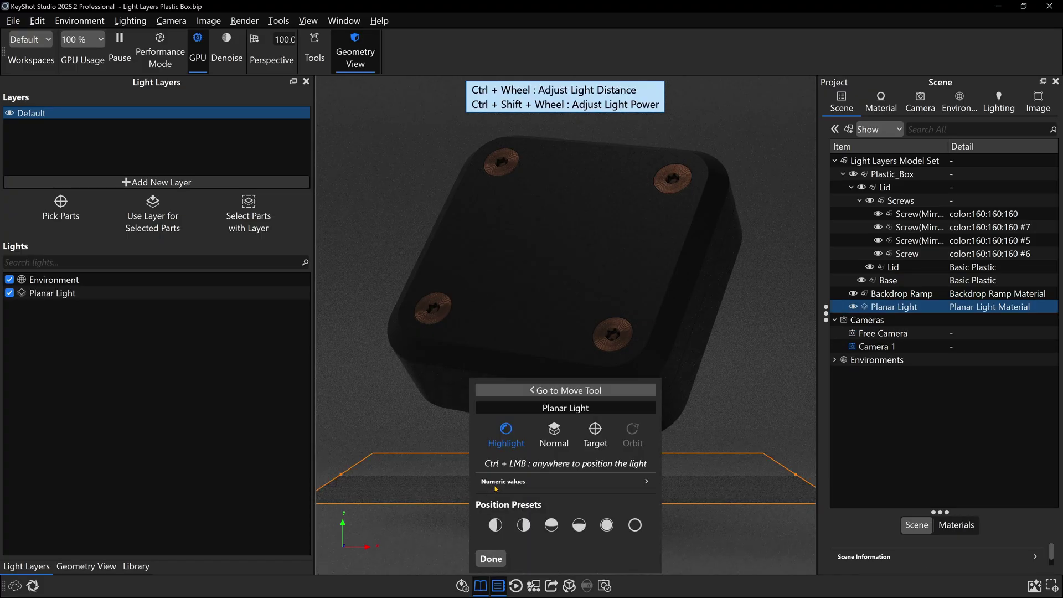
pyautogui.moveTo(471, 431); pyautogui.dragTo(806, 195)
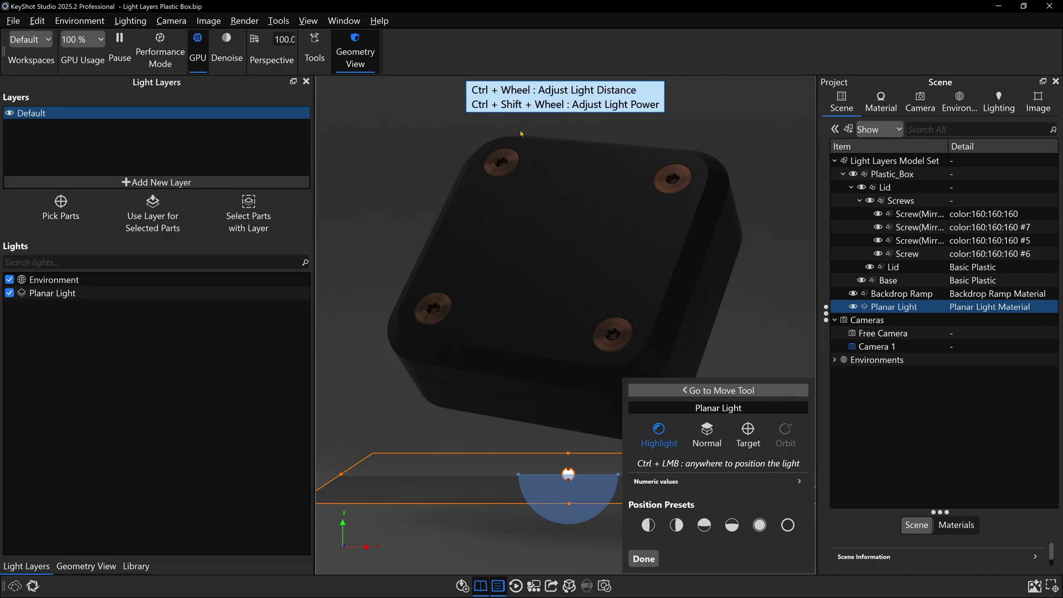
# Step: Show the Geometry View and place the planar light facing the lid's upper-left edge using the Normal positioning mode
pyautogui.click(62, 567)
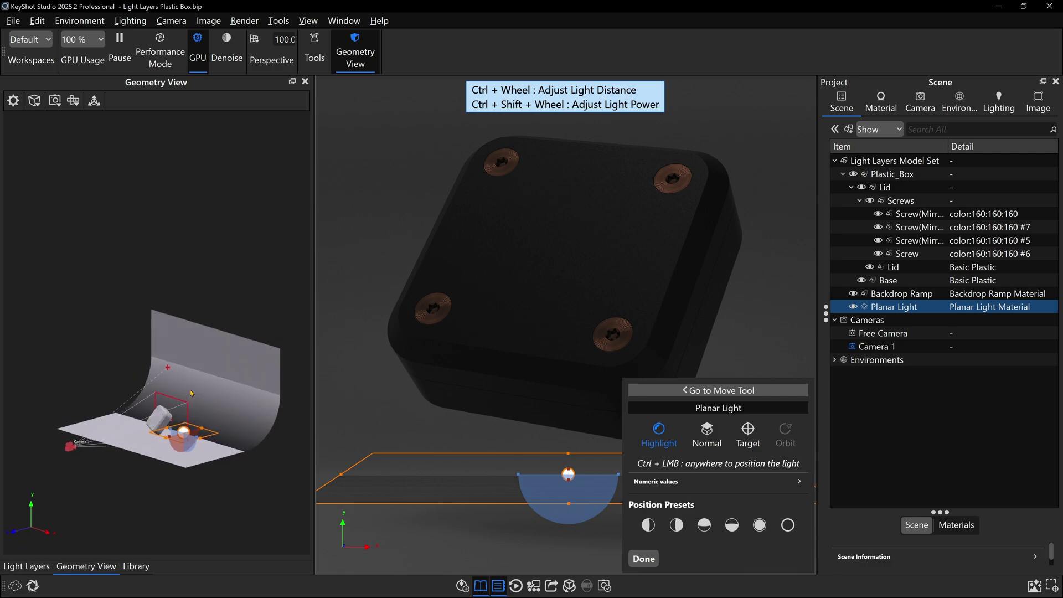
pyautogui.scroll(5, 188, 410)
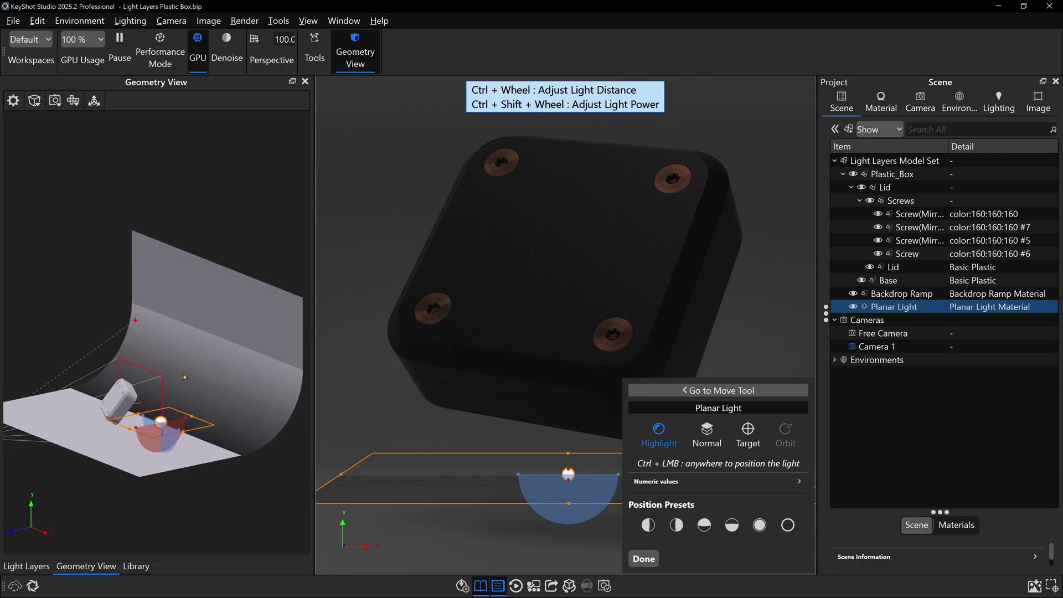
pyautogui.scroll(1, 184, 376)
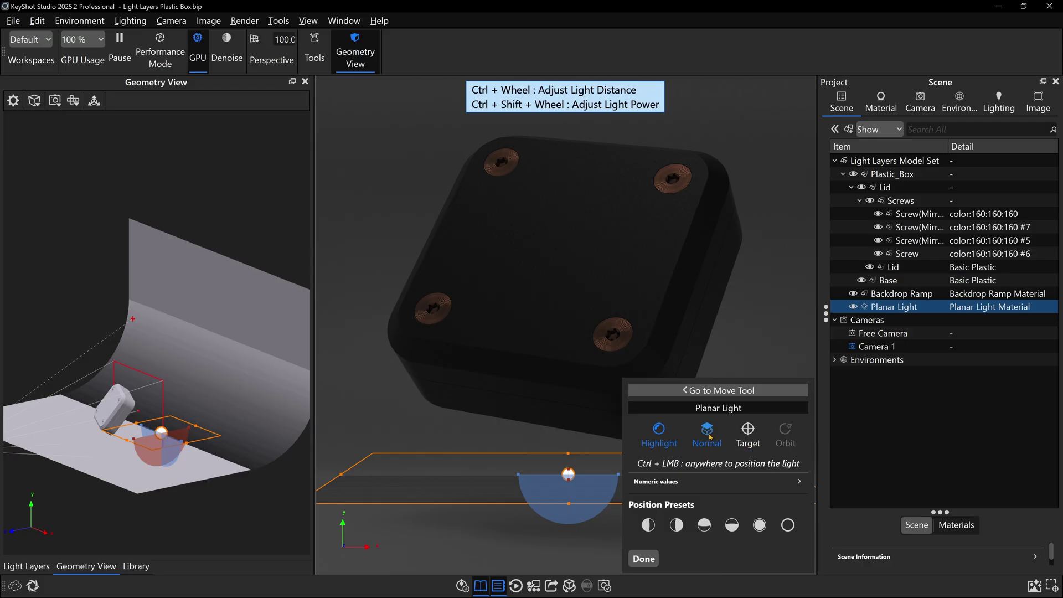
pyautogui.keyDown('ctrl'); pyautogui.click(461, 196); pyautogui.keyUp('ctrl')
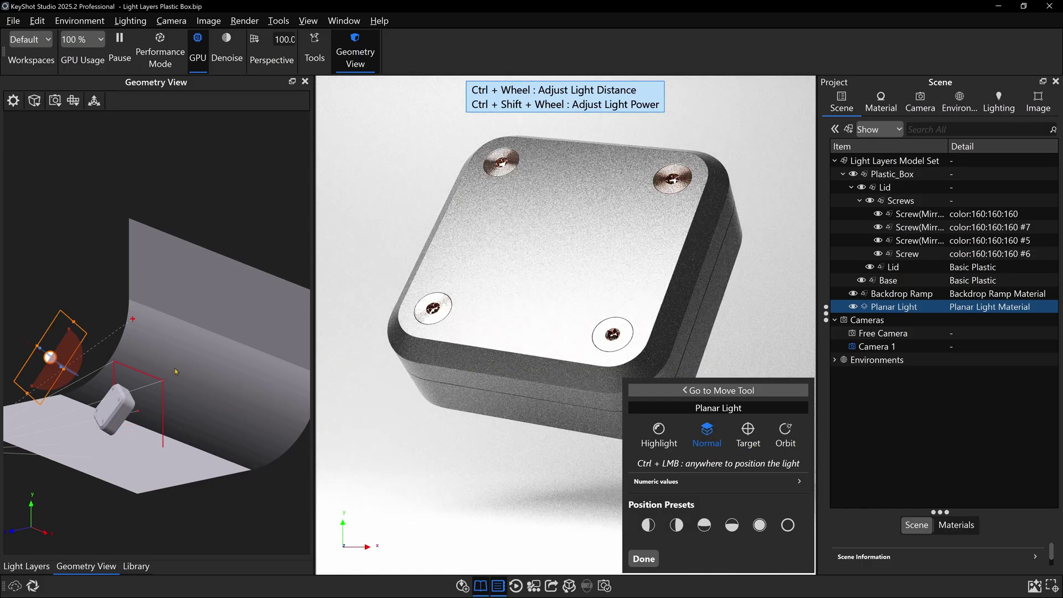
pyautogui.moveTo(153, 379); pyautogui.dragTo(114, 399)
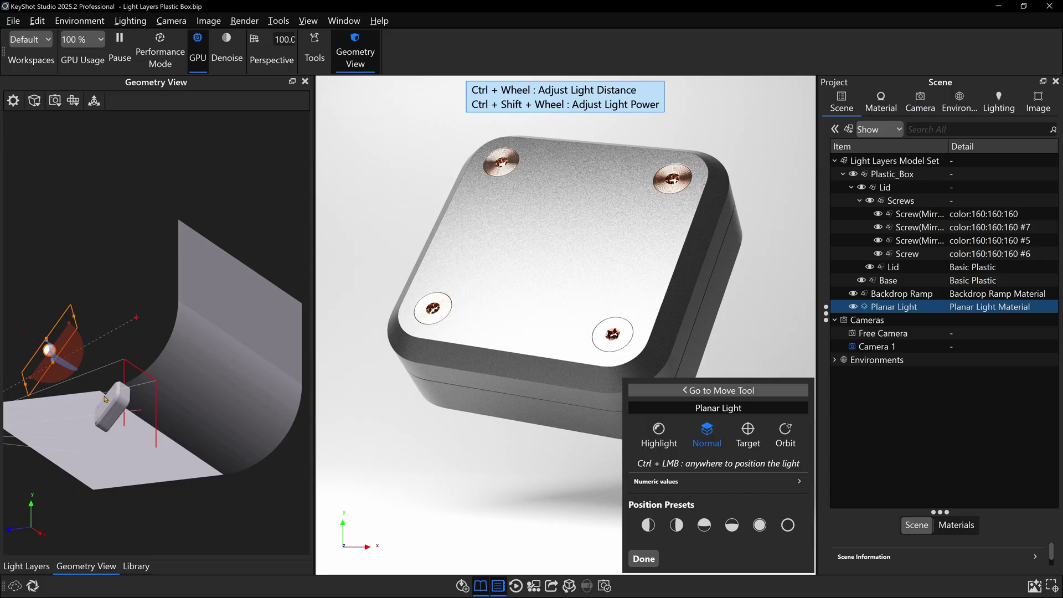
pyautogui.moveTo(106, 400); pyautogui.dragTo(172, 396)
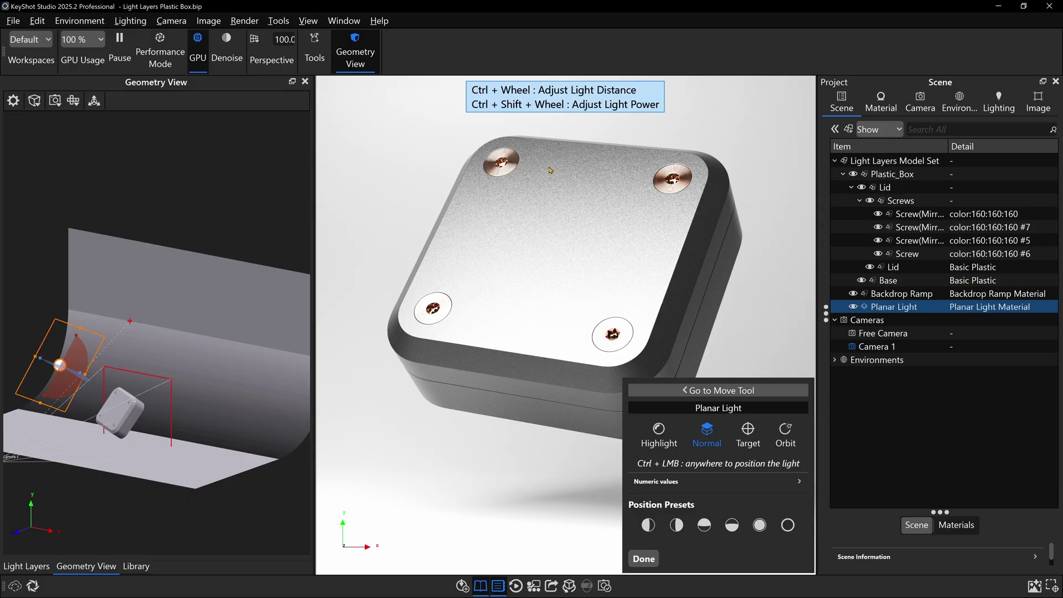
# Step: Move the planar light farther away and orbit it around to the left side of the plastic box
pyautogui.keyDown('ctrl'); pyautogui.scroll(-3, 549, 171); pyautogui.keyUp('ctrl')
pyautogui.keyDown('ctrl'); pyautogui.scroll(6, 549, 171); pyautogui.keyUp('ctrl')
pyautogui.keyDown('ctrl'); pyautogui.scroll(-2, 550, 171); pyautogui.keyUp('ctrl')
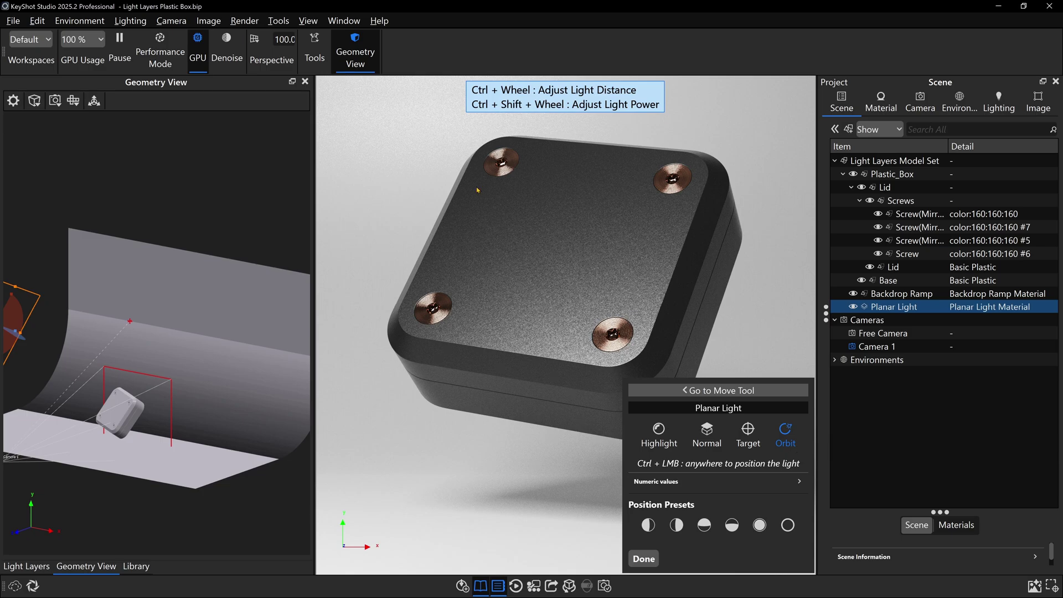
pyautogui.keyDown('ctrl'); pyautogui.moveTo(476, 188); pyautogui.dragTo(652, 226); pyautogui.keyUp('ctrl')
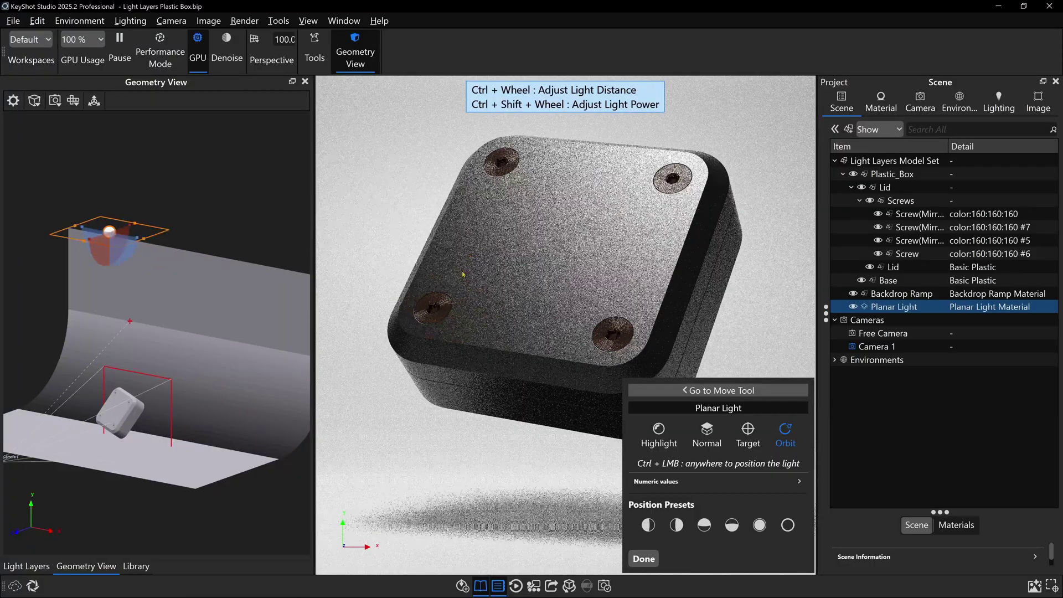
pyautogui.keyDown('ctrl'); pyautogui.moveTo(563, 214); pyautogui.dragTo(523, 190); pyautogui.keyUp('ctrl')
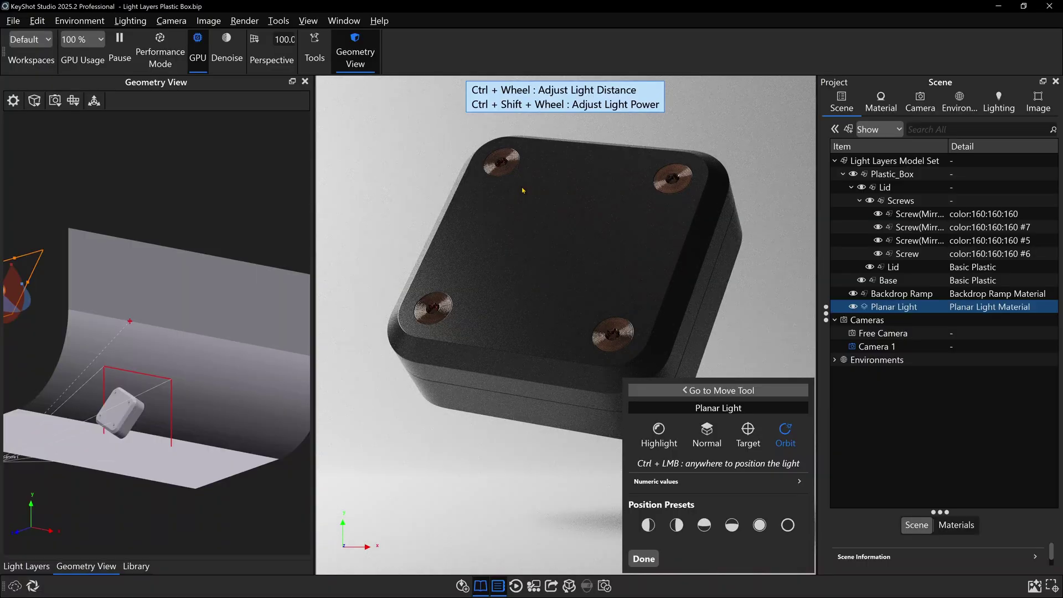
pyautogui.keyDown('ctrl'); pyautogui.moveTo(523, 190); pyautogui.dragTo(521, 187); pyautogui.keyUp('ctrl')
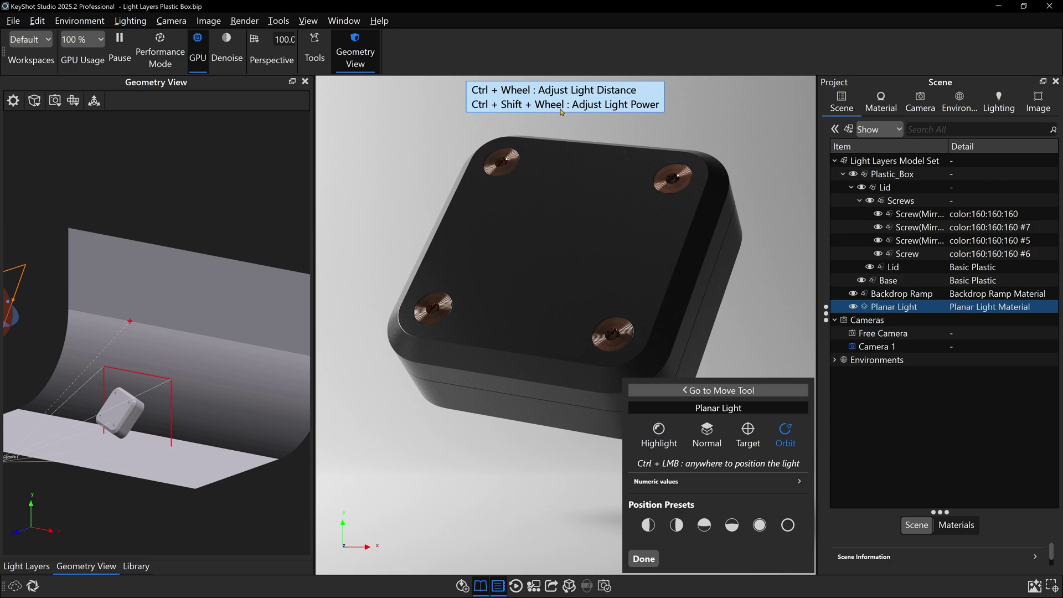
# Step: Adjust the planar light's power for the box and backdrop, and finish positioning the light
pyautogui.keyDown('ctrl'); pyautogui.keyDown('shift'); pyautogui.scroll(-3, 577, 213); pyautogui.keyUp('shift'); pyautogui.keyUp('ctrl')
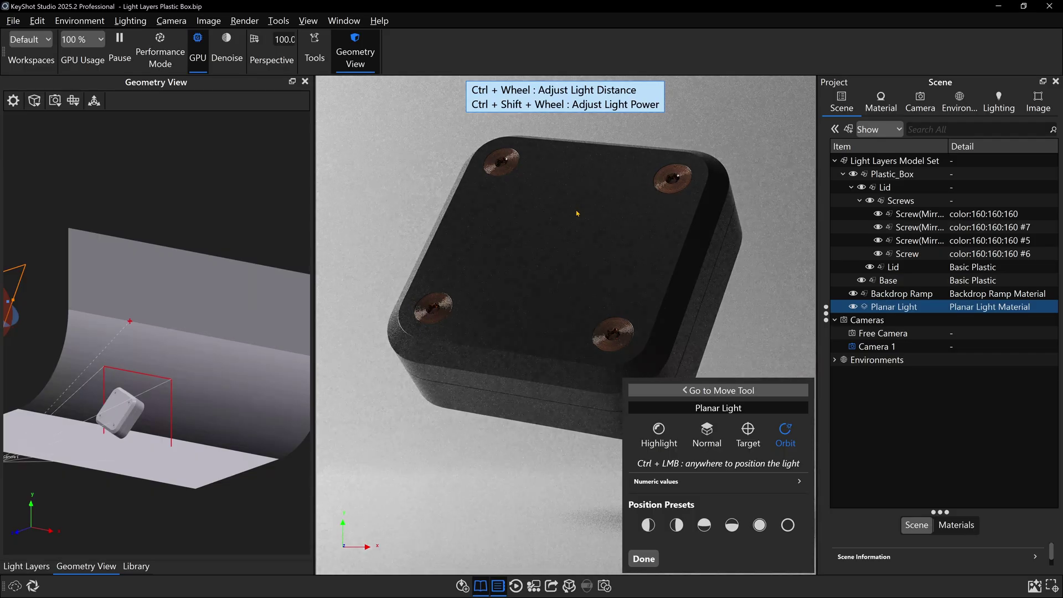
pyautogui.keyDown('ctrl'); pyautogui.keyDown('shift'); pyautogui.scroll(1, 576, 214); pyautogui.keyUp('shift'); pyautogui.keyUp('ctrl')
pyautogui.keyDown('ctrl'); pyautogui.keyDown('shift'); pyautogui.scroll(5, 577, 213); pyautogui.keyUp('shift'); pyautogui.keyUp('ctrl')
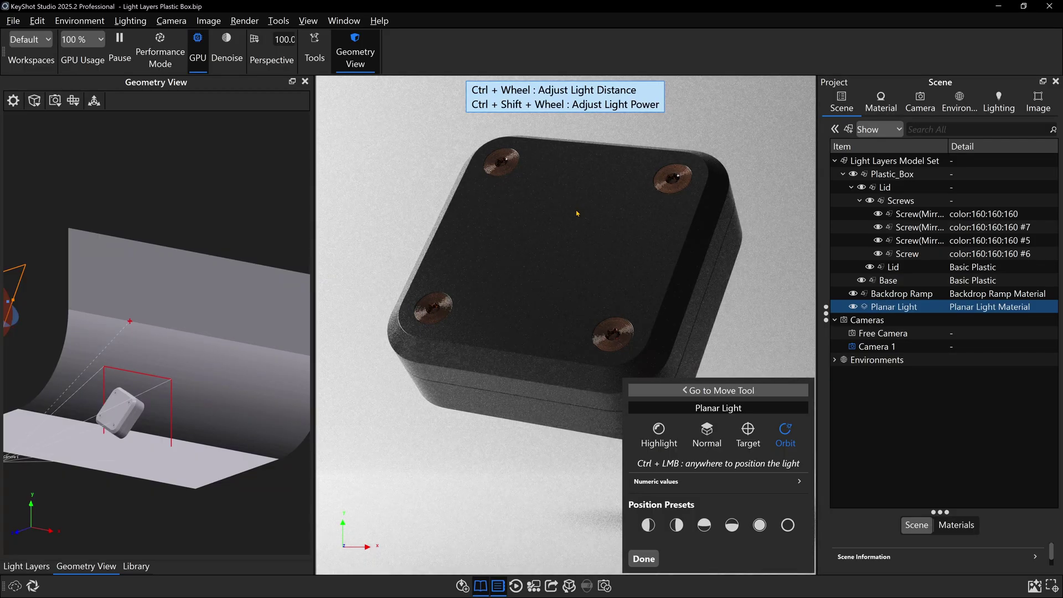
pyautogui.keyDown('ctrl'); pyautogui.scroll(-3, 577, 214); pyautogui.keyUp('ctrl')
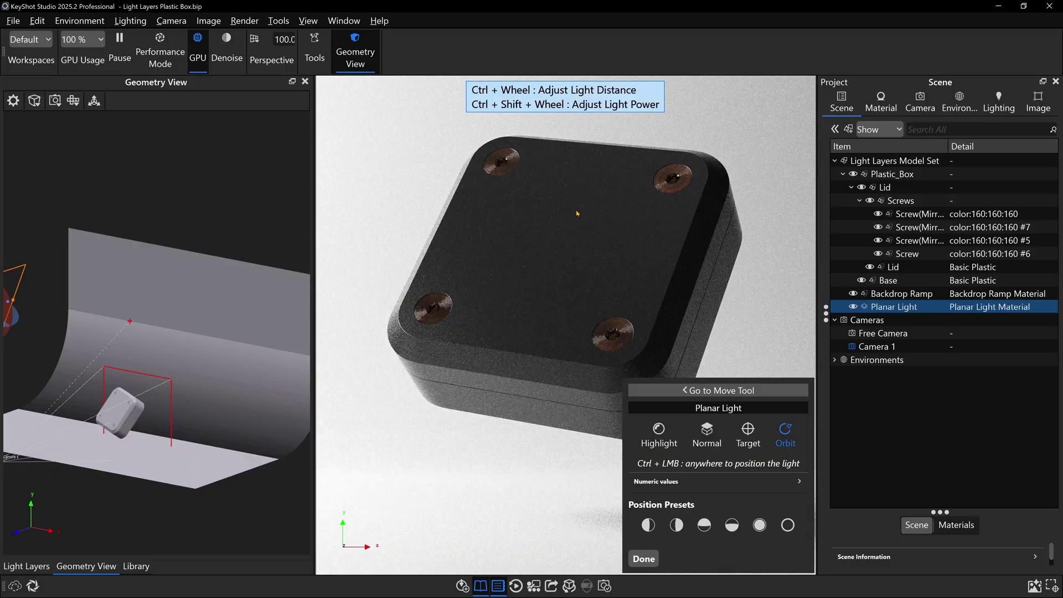
pyautogui.keyDown('ctrl'); pyautogui.keyDown('shift'); pyautogui.scroll(-3, 576, 213); pyautogui.keyUp('shift'); pyautogui.keyUp('ctrl')
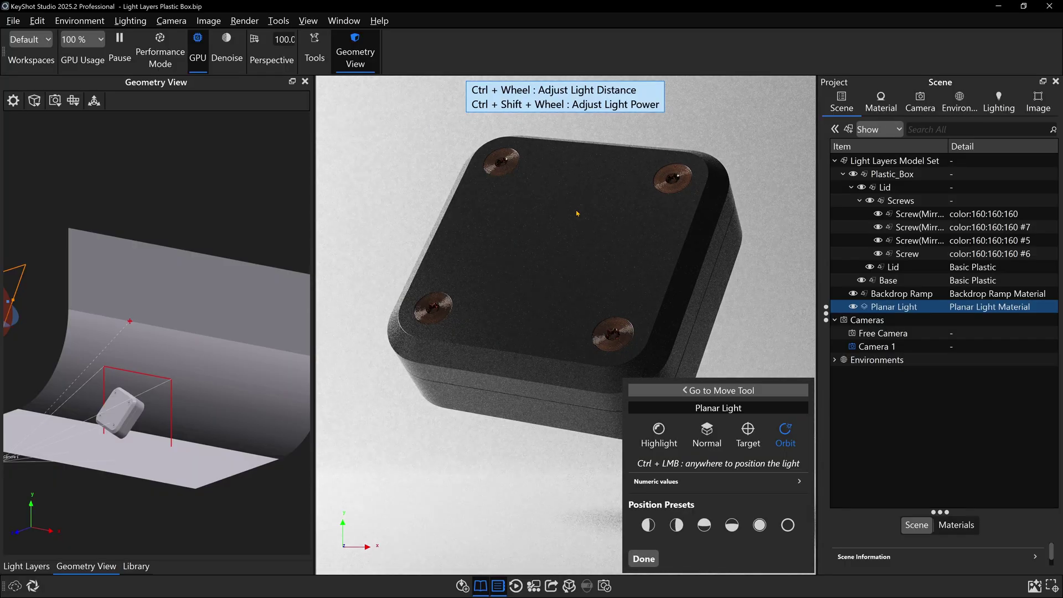
pyautogui.keyDown('ctrl'); pyautogui.scroll(-2, 577, 213); pyautogui.keyUp('ctrl')
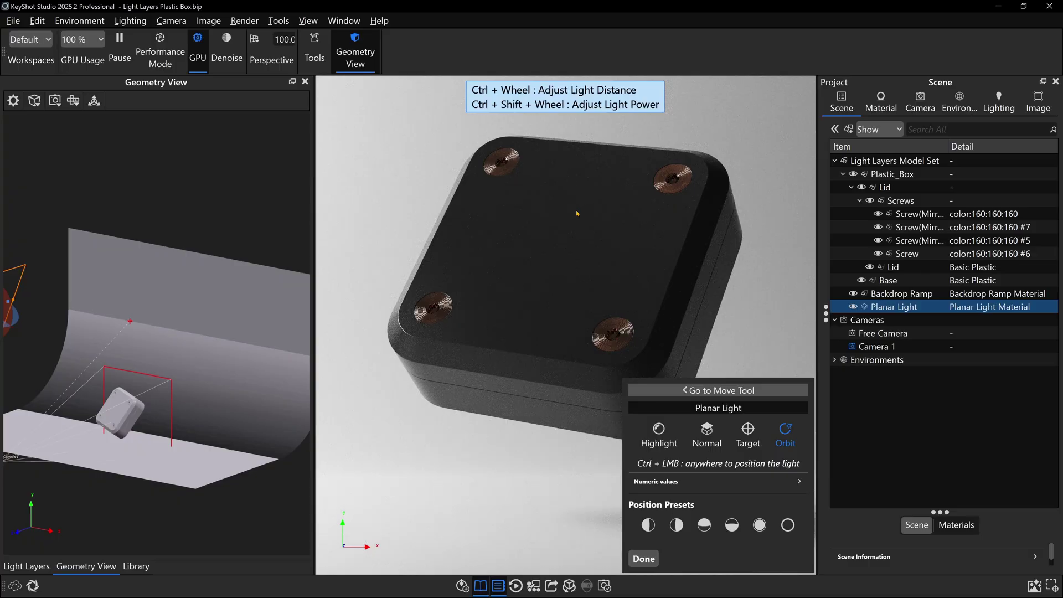
pyautogui.keyDown('ctrl'); pyautogui.scroll(-1, 577, 214); pyautogui.keyUp('ctrl')
pyautogui.click(644, 559)
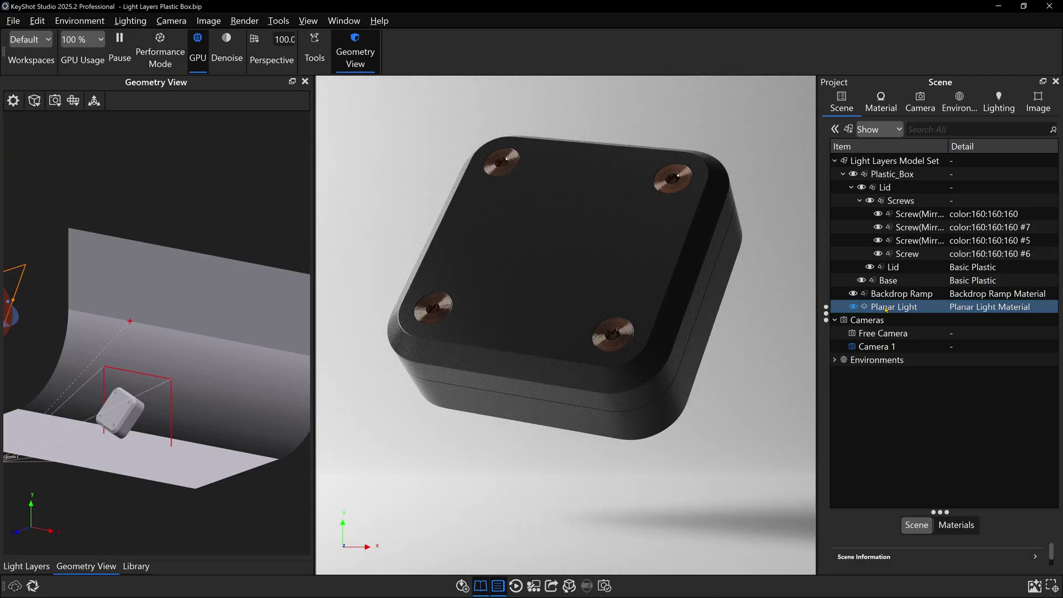
# Step: Rename the planar light as Left in the scene tree
pyautogui.doubleClick(884, 307)
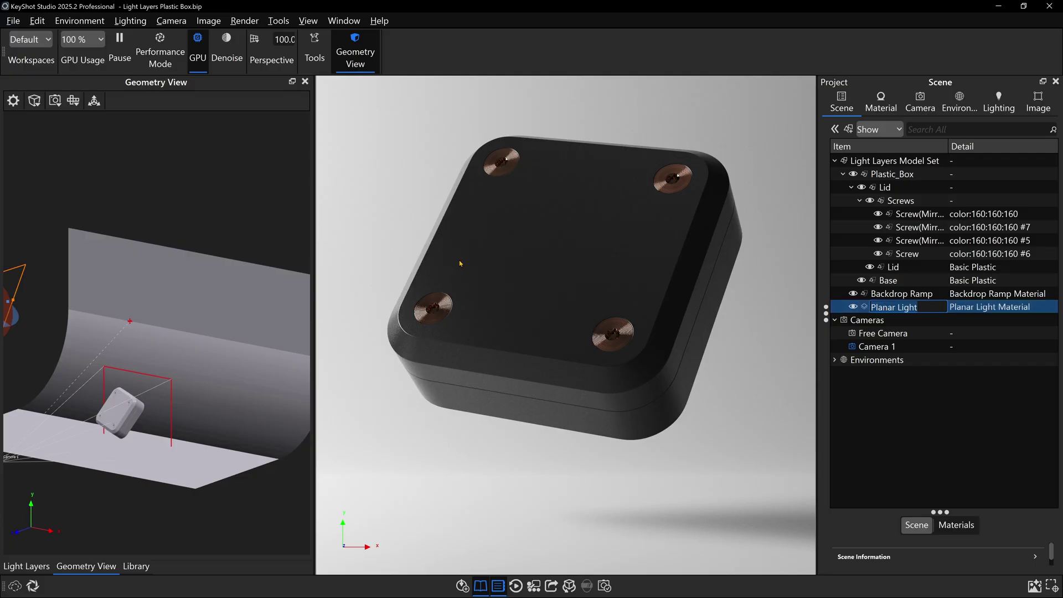
pyautogui.press('Return')
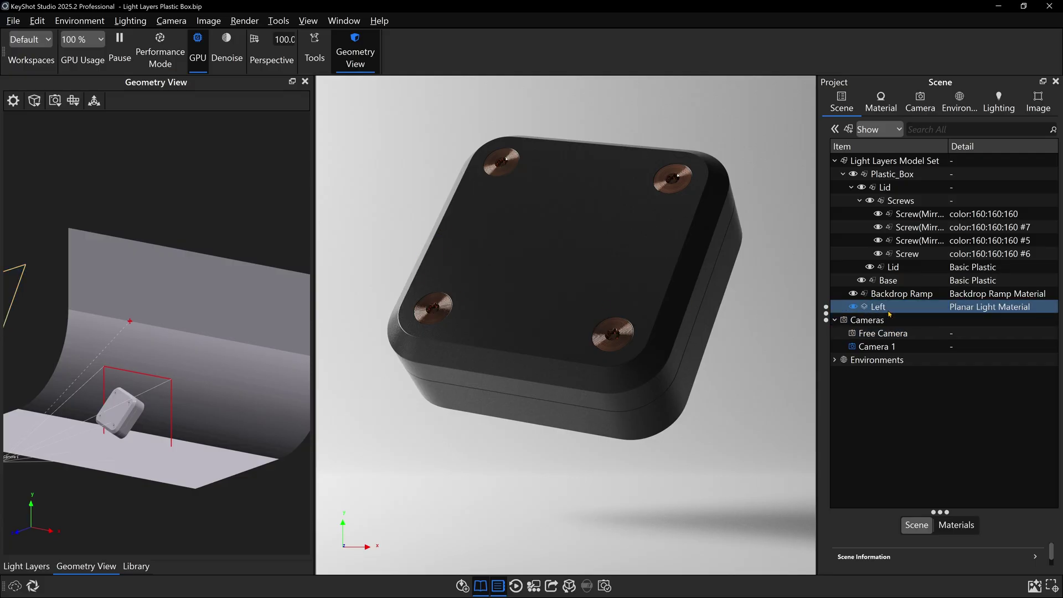
pyautogui.doubleClick(888, 308)
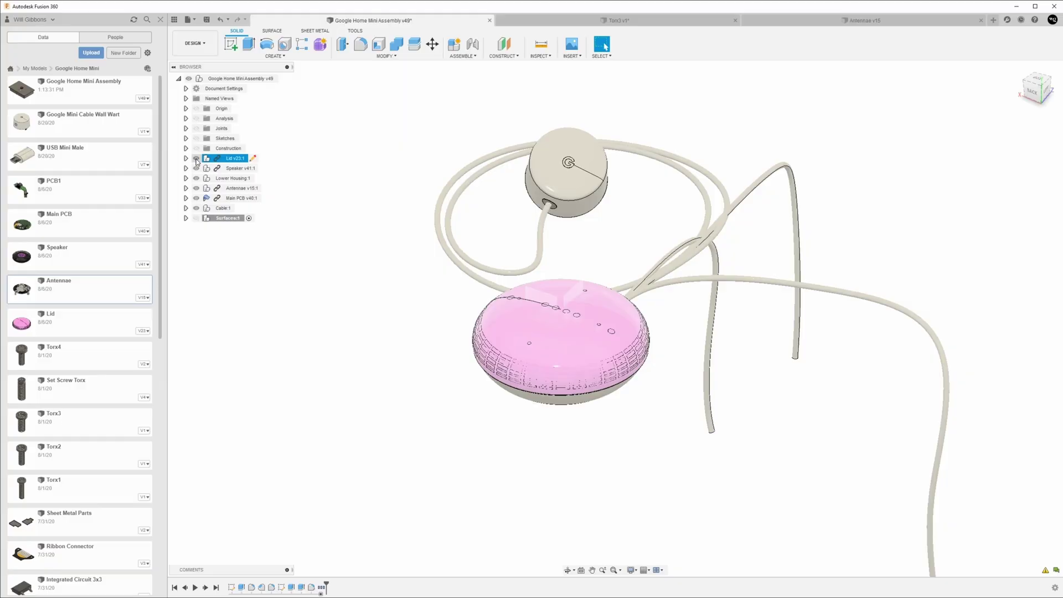
# Step: Switch to Autodesk Fusion 360, toggle the Lid's visibility in the Google Home Mini assembly, and inspect the model
pyautogui.click(196, 158)
pyautogui.click(196, 158)
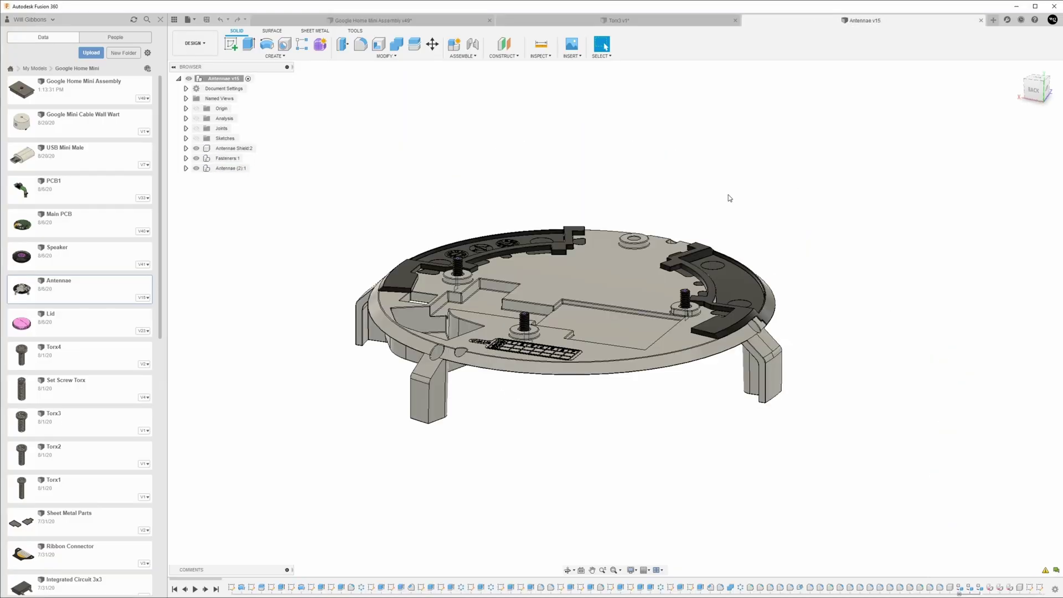
pyautogui.keyDown('shift'); pyautogui.moveTo(711, 189); pyautogui.dragTo(685, 248, button='middle'); pyautogui.keyUp('shift')
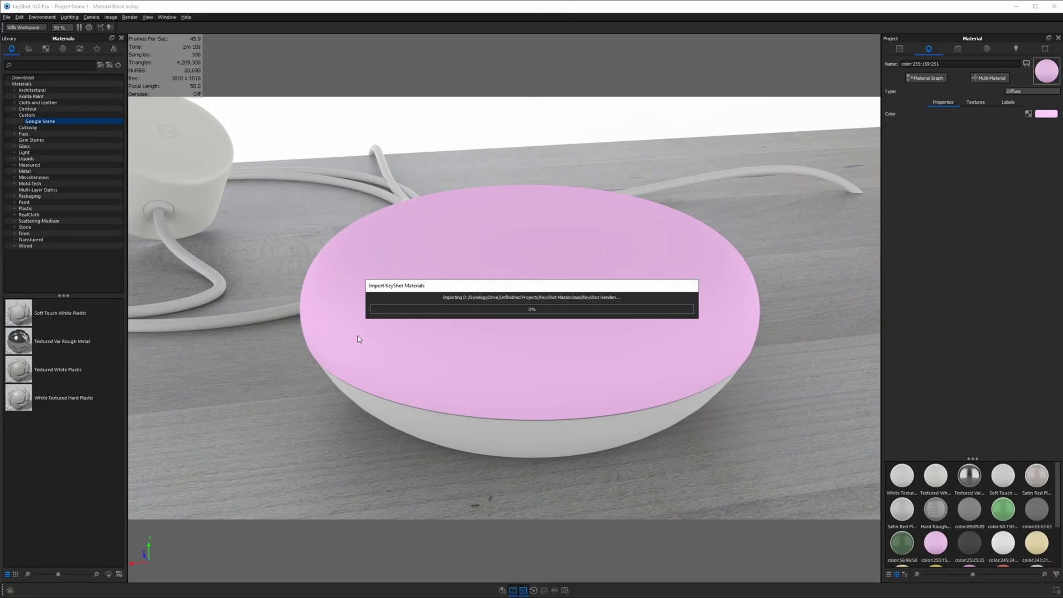
# Step: Switch to KeyShot, apply the Google_Device_Fabric material to the speaker's lid, and drop the ash texture onto the red block
pyautogui.moveTo(18, 313); pyautogui.dragTo(510, 302)
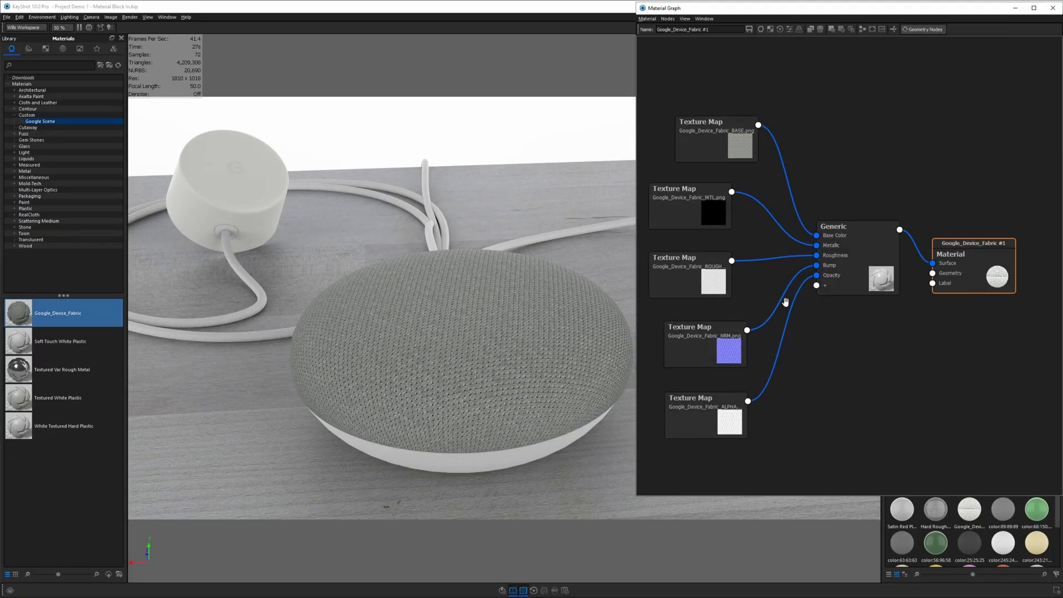
pyautogui.moveTo(46, 316); pyautogui.dragTo(573, 237)
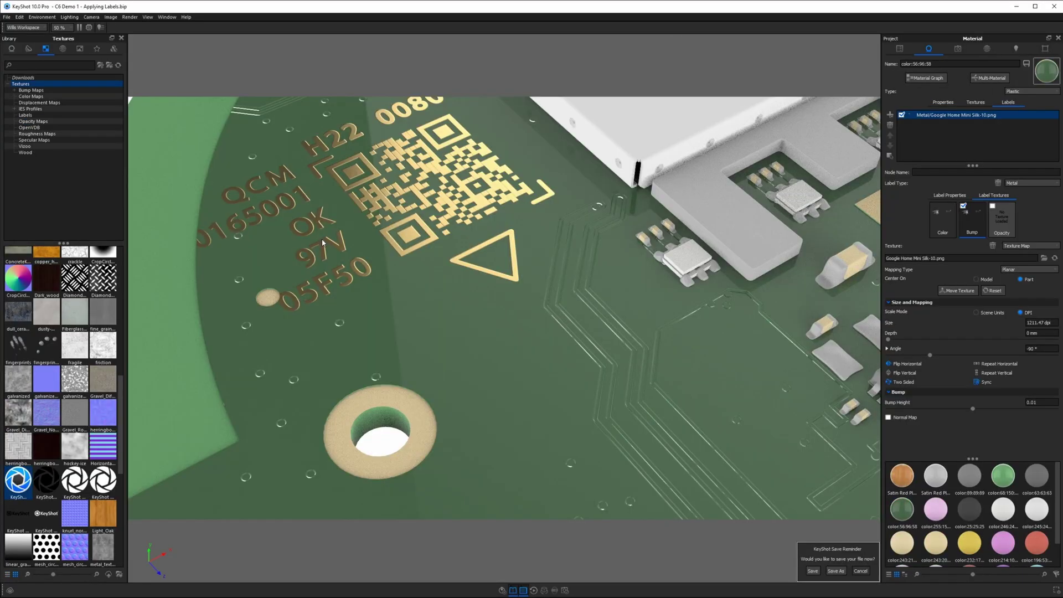
# Step: Enable the bump texture on the circuit board's silk label and set a material property to 0.05
pyautogui.click(963, 207)
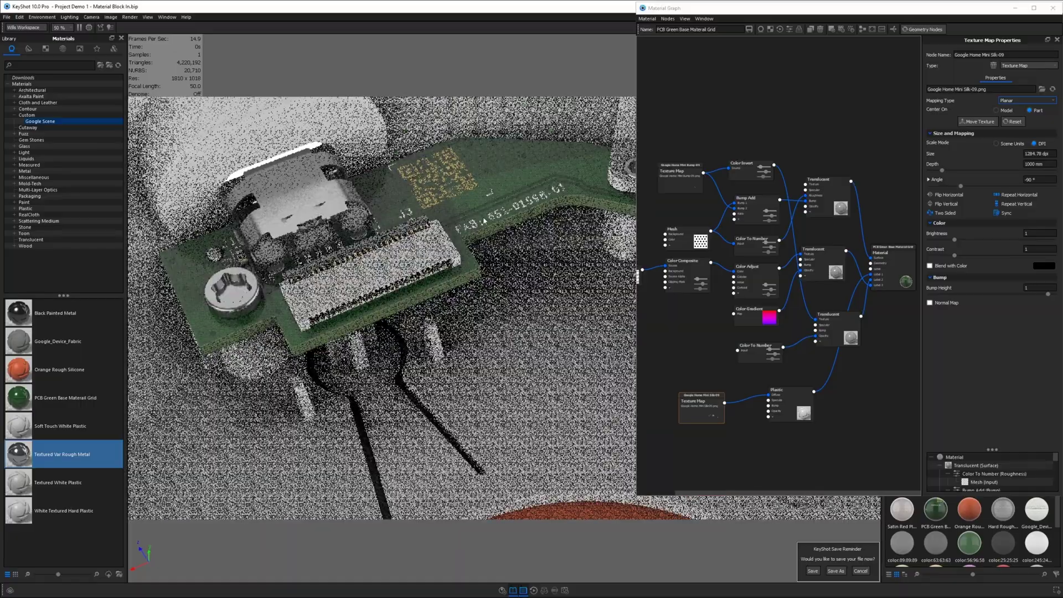
pyautogui.doubleClick(790, 403)
pyautogui.click(1039, 113)
pyautogui.write('0.05')
pyautogui.press('Return')
# Step: Toggle the Lower Housing's visibility in the Google Home Mini scene
pyautogui.moveTo(724, 403); pyautogui.dragTo(768, 412)
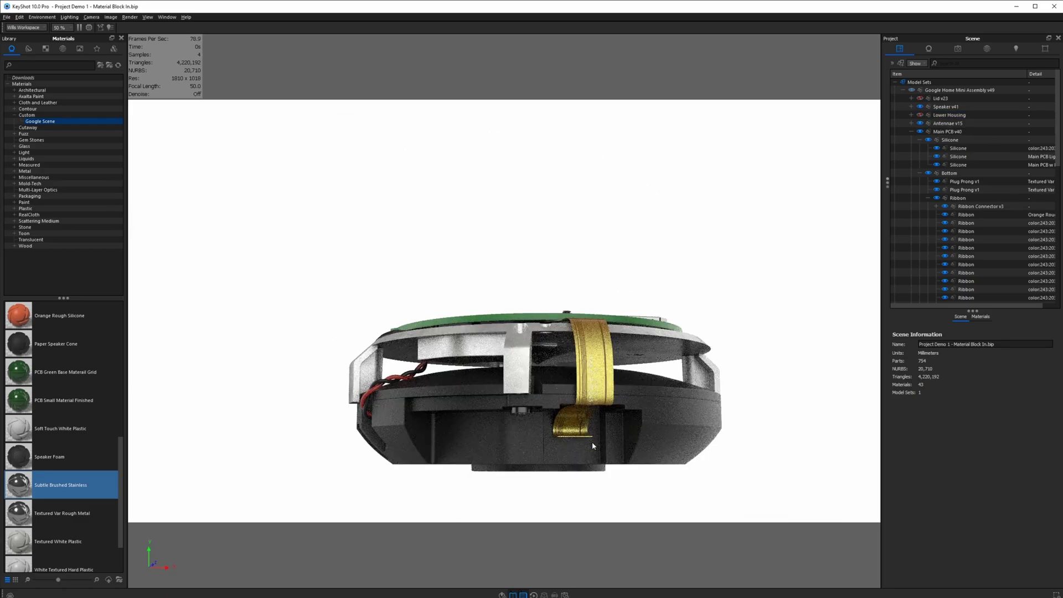
pyautogui.click(921, 116)
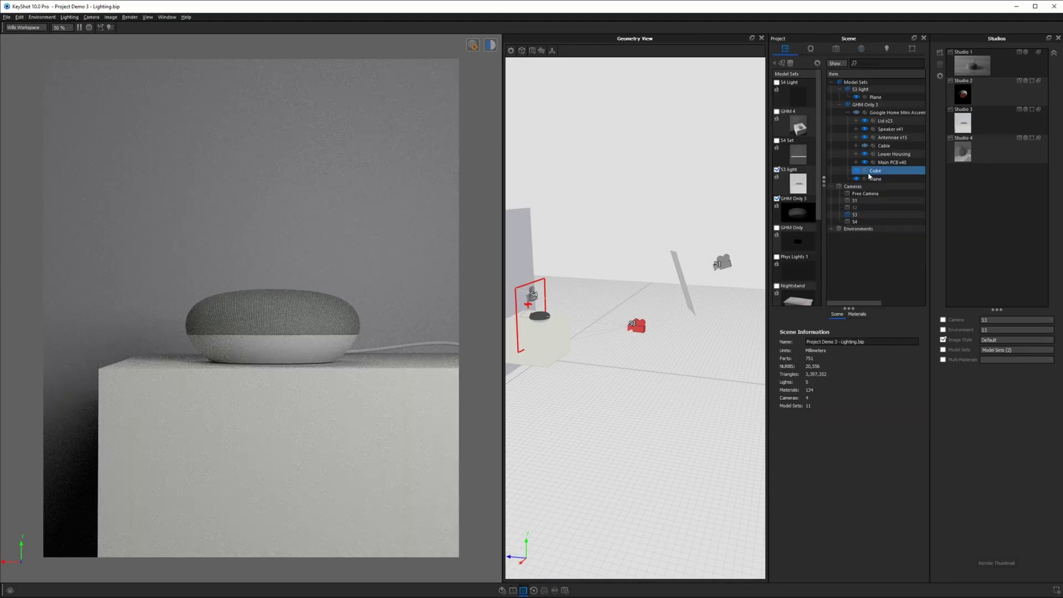
# Step: Set the Value of the concrete cube material's Color Adjust node to 0.5 and compare the blocks with the reference photo
pyautogui.doubleClick(869, 171)
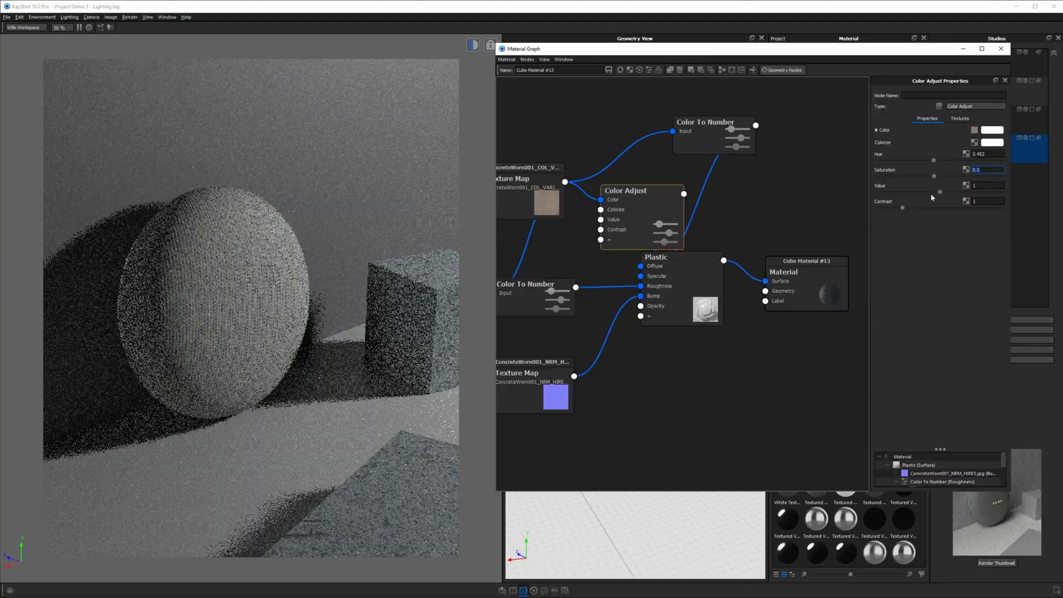
pyautogui.moveTo(939, 192); pyautogui.dragTo(890, 192)
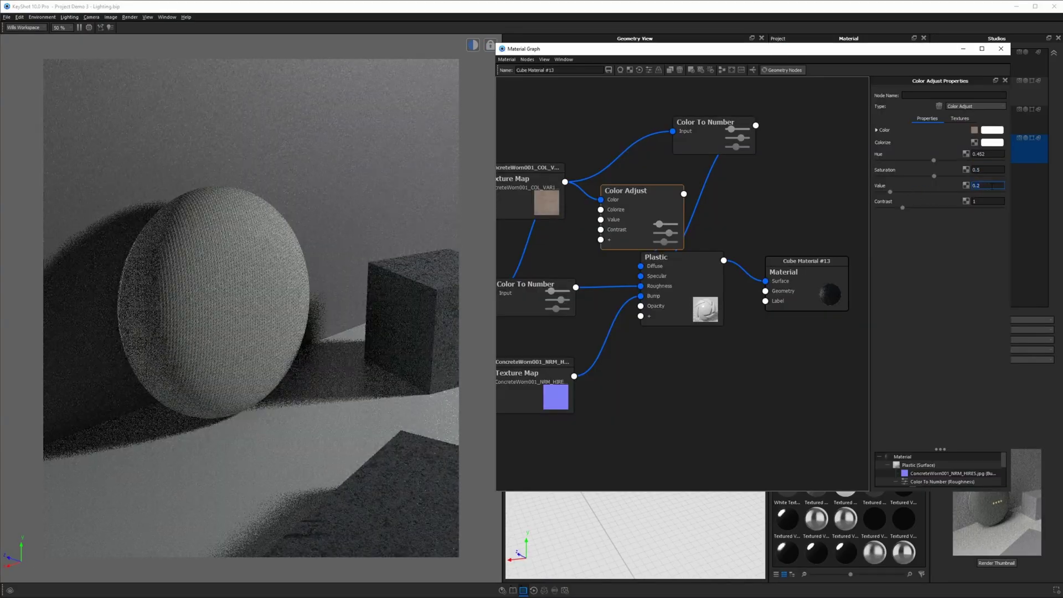
pyautogui.doubleClick(988, 186)
pyautogui.write('0.5')
pyautogui.hotkey('alt', 'Tab')
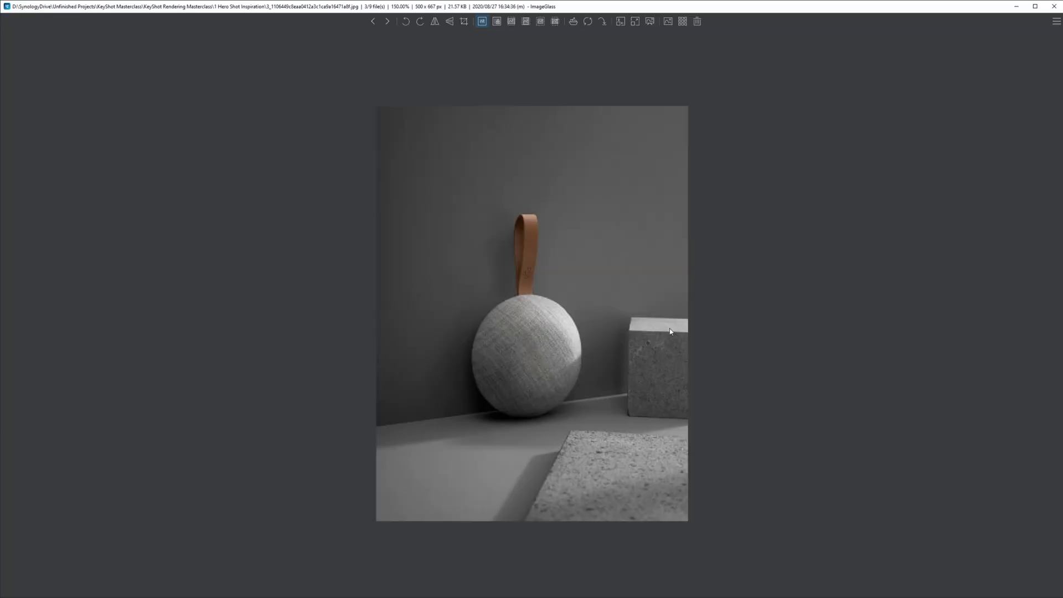
pyautogui.hotkey('alt', 'Tab')
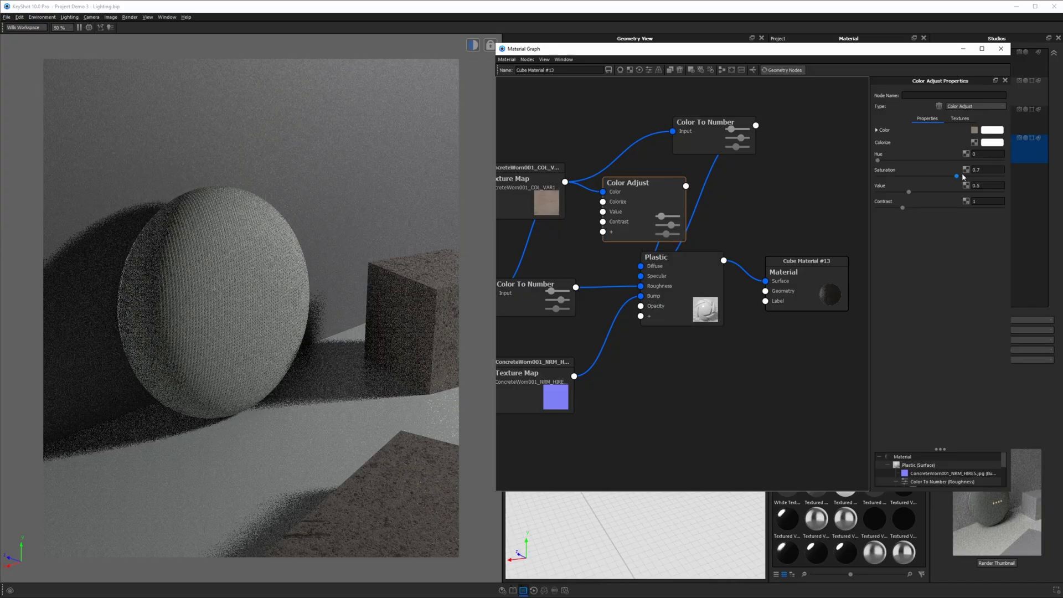
# Step: Set the Saturation of the cube material's Color Adjust node to 0.5
pyautogui.doubleClick(987, 169)
pyautogui.write('0.5')
pyautogui.press('Return')
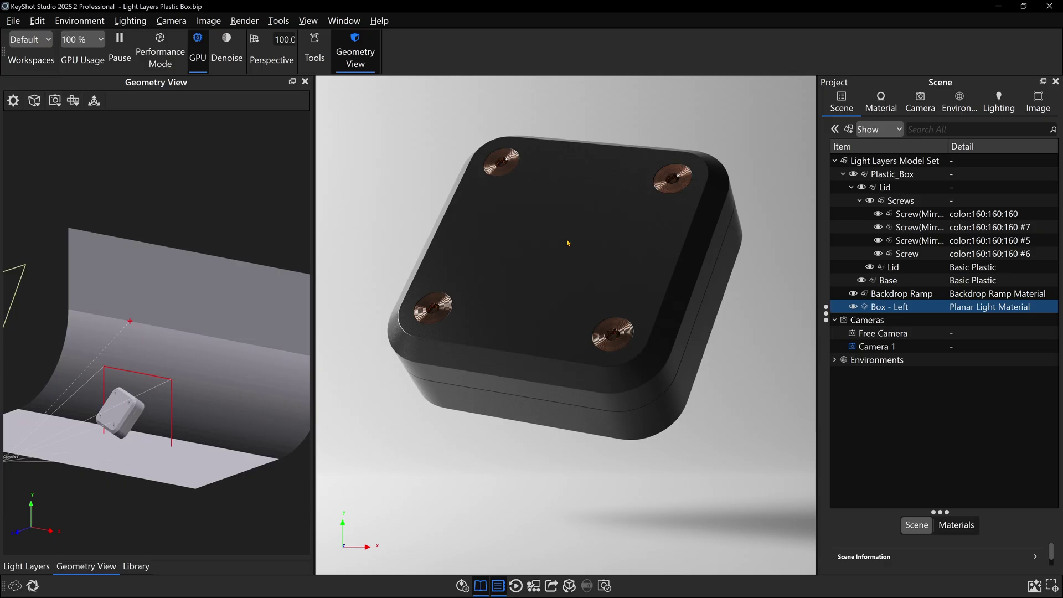
# Step: Add a planar light to the plastic box scene, place it from the right bevel in Normal mode, and switch to Orbit to reposition it
pyautogui.hotkey('ctrl', 'l')
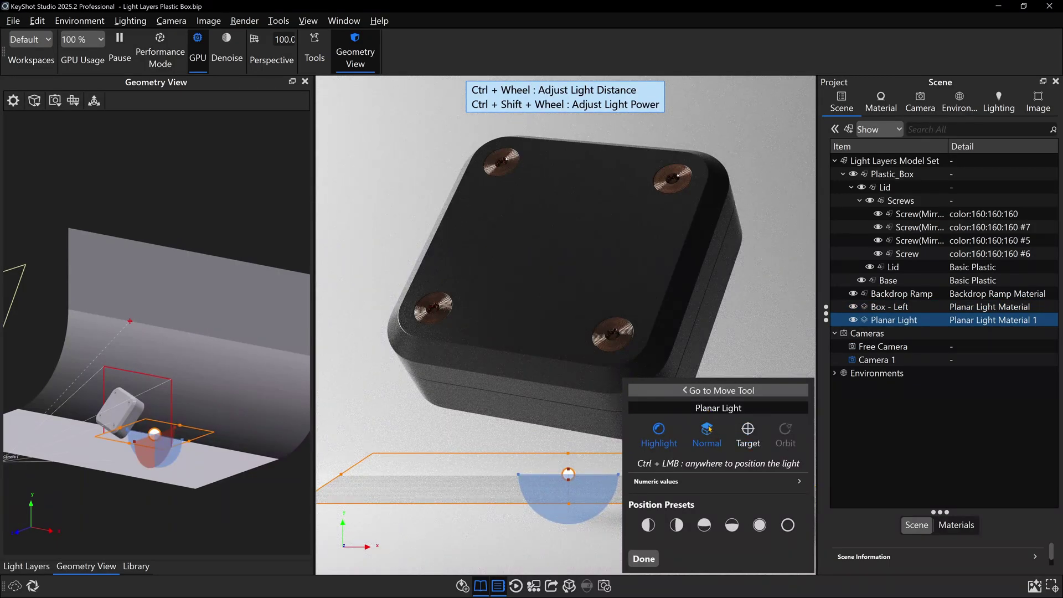
pyautogui.click(698, 249)
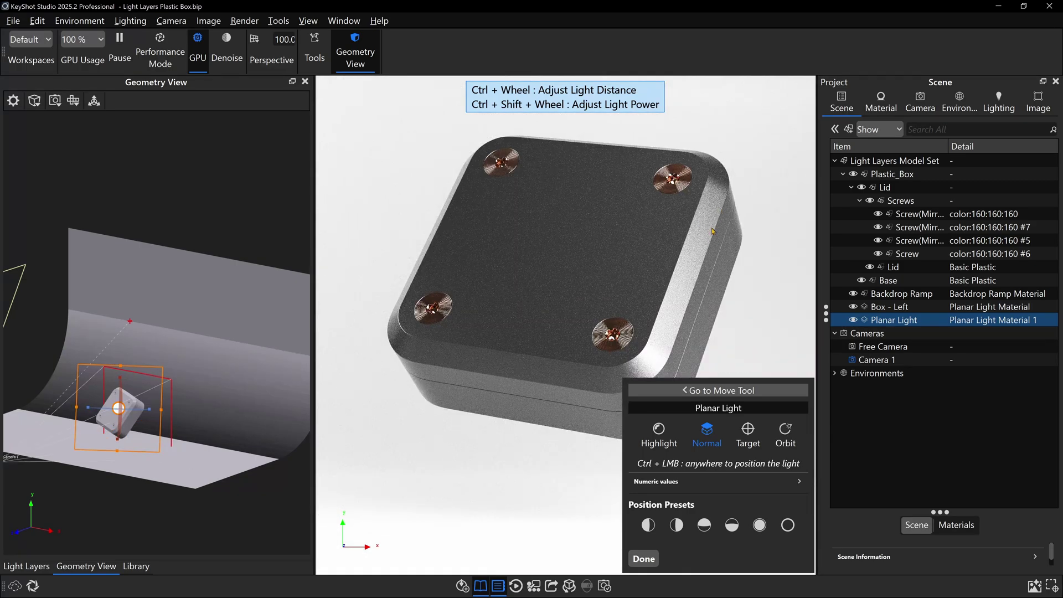
pyautogui.click(785, 432)
pyautogui.moveTo(706, 229); pyautogui.dragTo(693, 246)
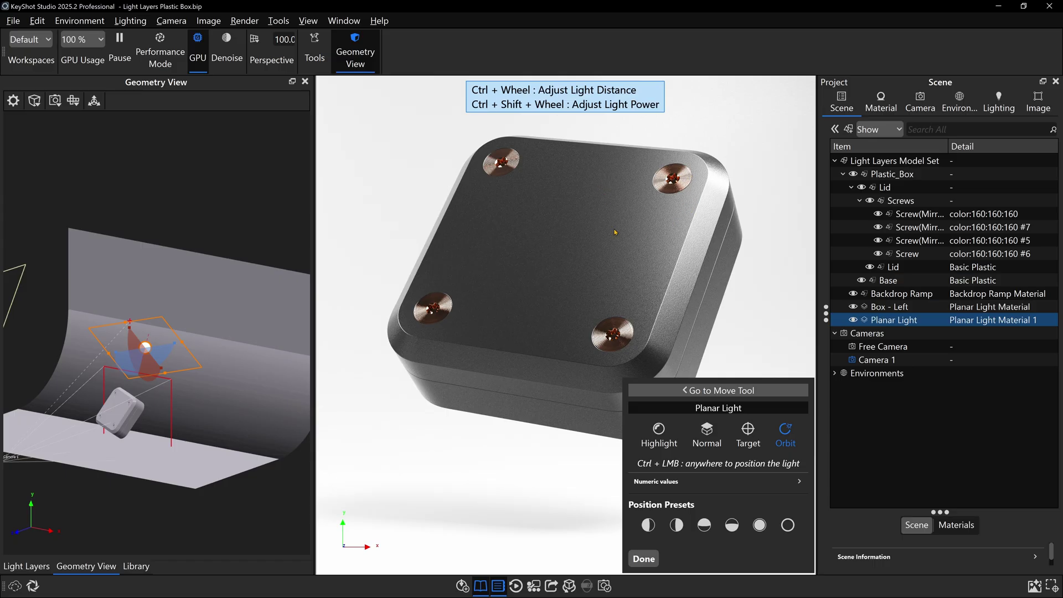
# Step: Move the new planar light farther above the box and raise its power
pyautogui.keyDown('ctrl'); pyautogui.scroll(-3, 615, 232); pyautogui.keyUp('ctrl')
pyautogui.keyDown('ctrl'); pyautogui.scroll(5, 615, 232); pyautogui.keyUp('ctrl')
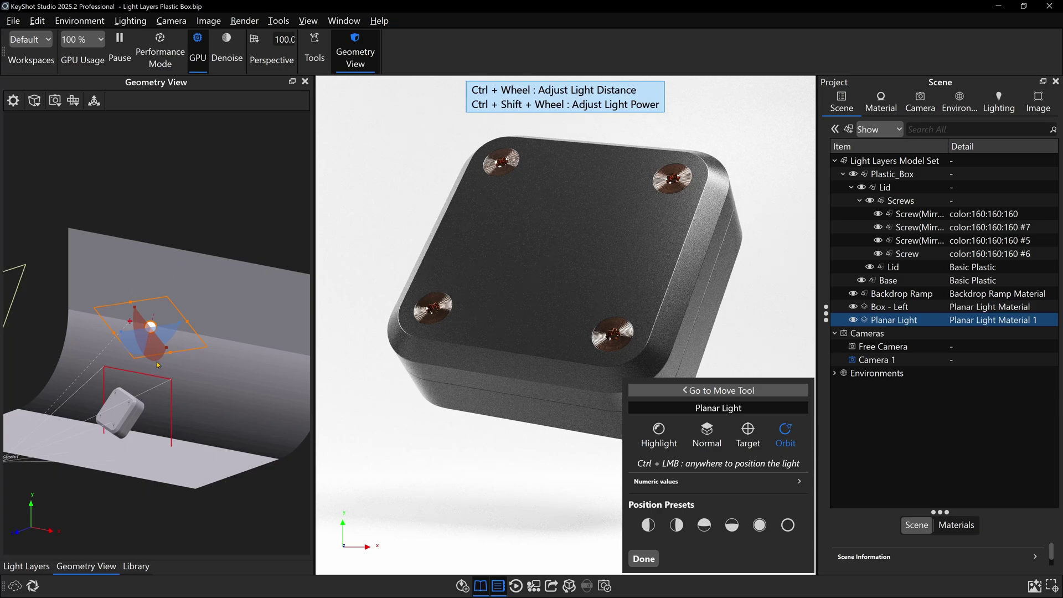
pyautogui.keyDown('ctrl'); pyautogui.scroll(4, 665, 230); pyautogui.keyUp('ctrl')
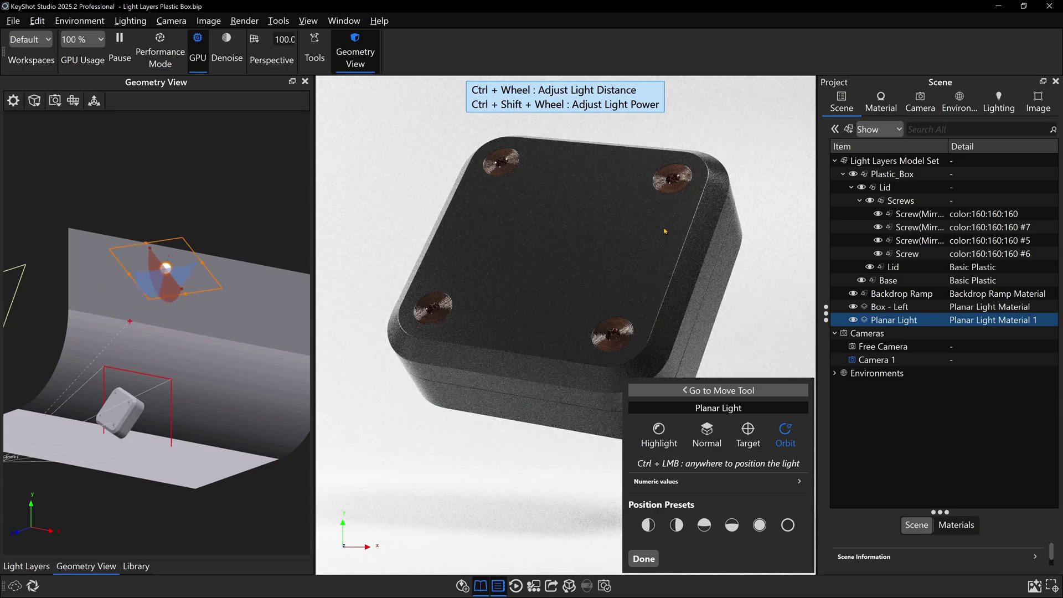
pyautogui.keyDown('ctrl'); pyautogui.scroll(-3, 665, 231); pyautogui.keyUp('ctrl')
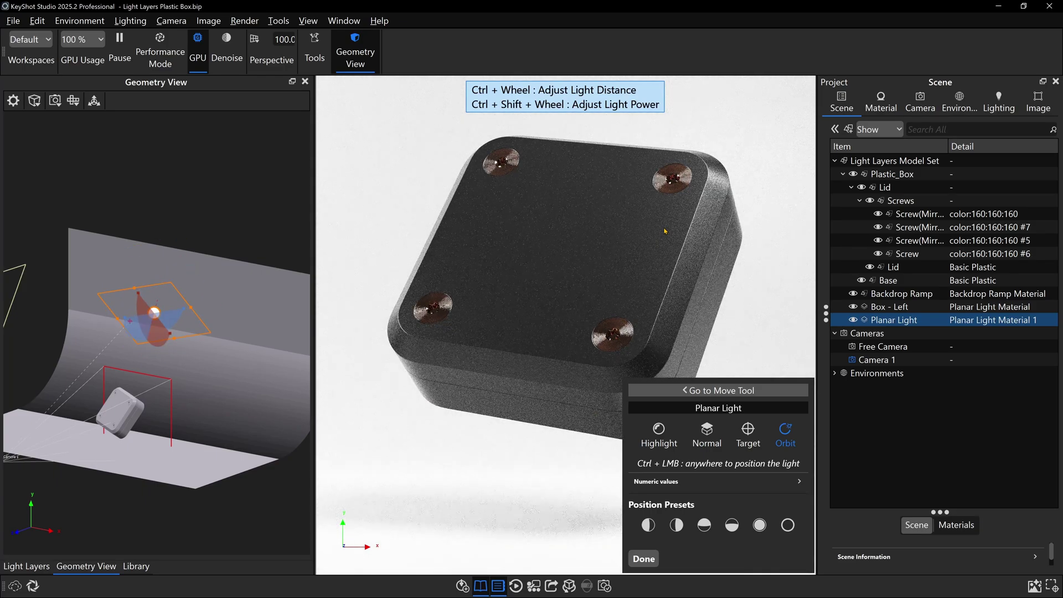
pyautogui.keyDown('ctrl'); pyautogui.scroll(2, 665, 231); pyautogui.keyUp('ctrl')
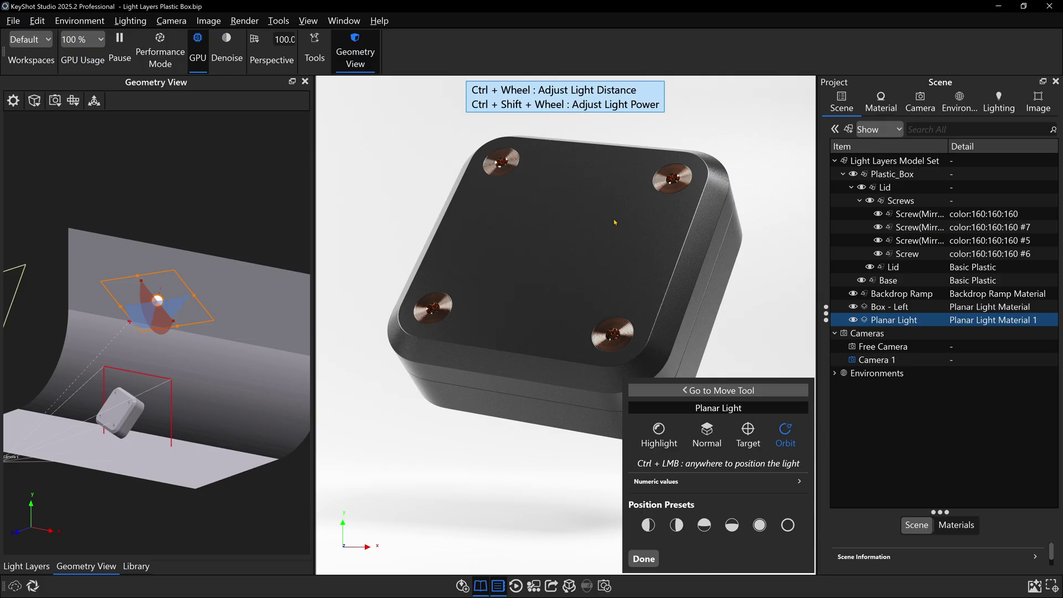
pyautogui.keyDown('ctrl'); pyautogui.keyDown('shift'); pyautogui.scroll(3, 645, 220); pyautogui.keyUp('shift'); pyautogui.keyUp('ctrl')
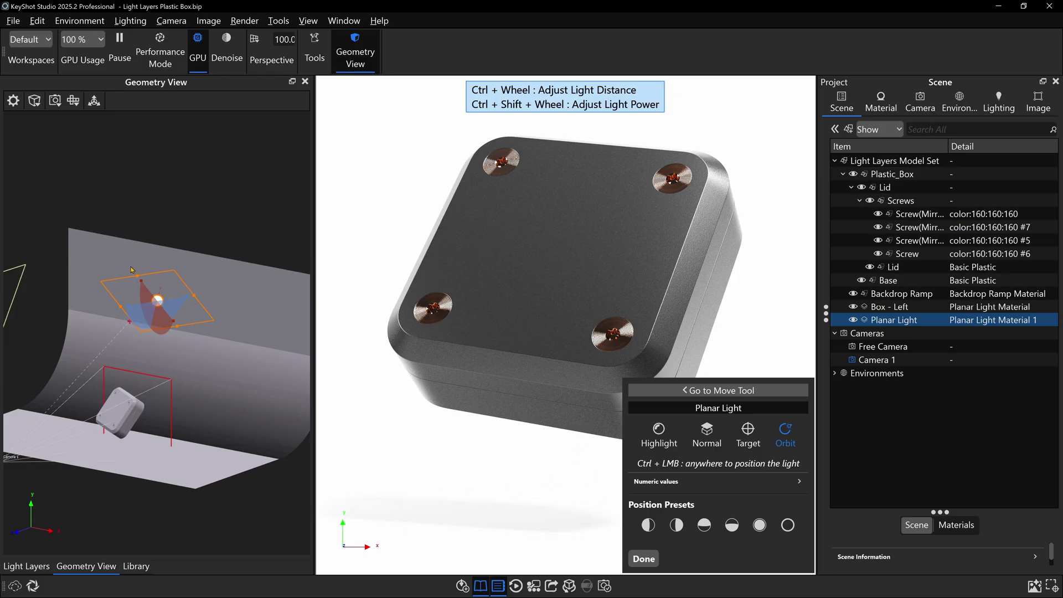
# Step: Enlarge the planar light above the box and finish placing it
pyautogui.moveTo(282, 220); pyautogui.dragTo(239, 252)
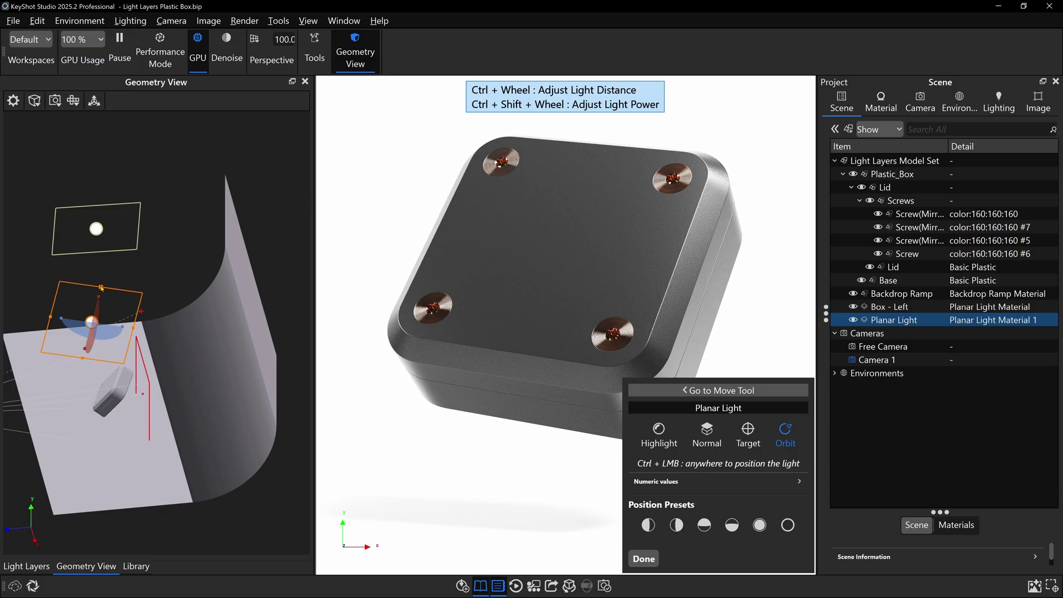
pyautogui.moveTo(101, 287); pyautogui.dragTo(104, 277)
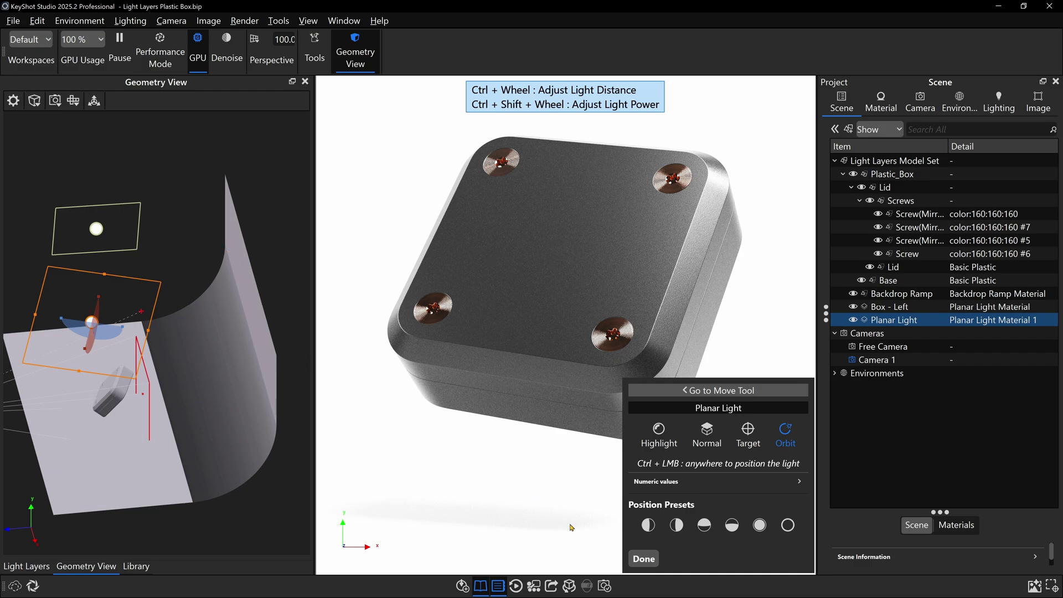
pyautogui.click(644, 558)
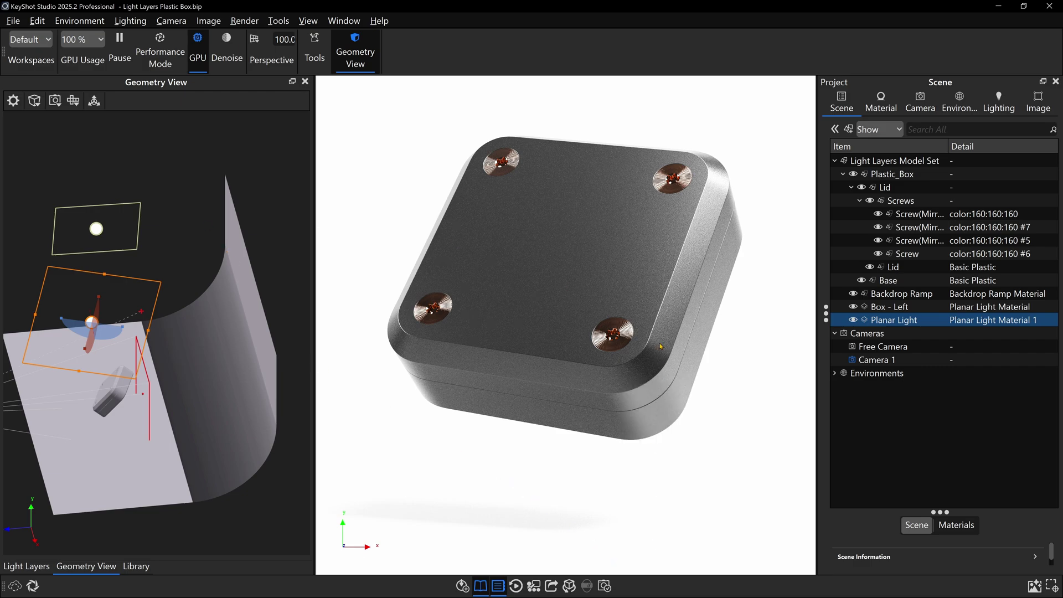
# Step: Rename the new planar light to "Box - Right"
pyautogui.doubleClick(885, 322)
pyautogui.write('Box - Right')
pyautogui.press('Return')
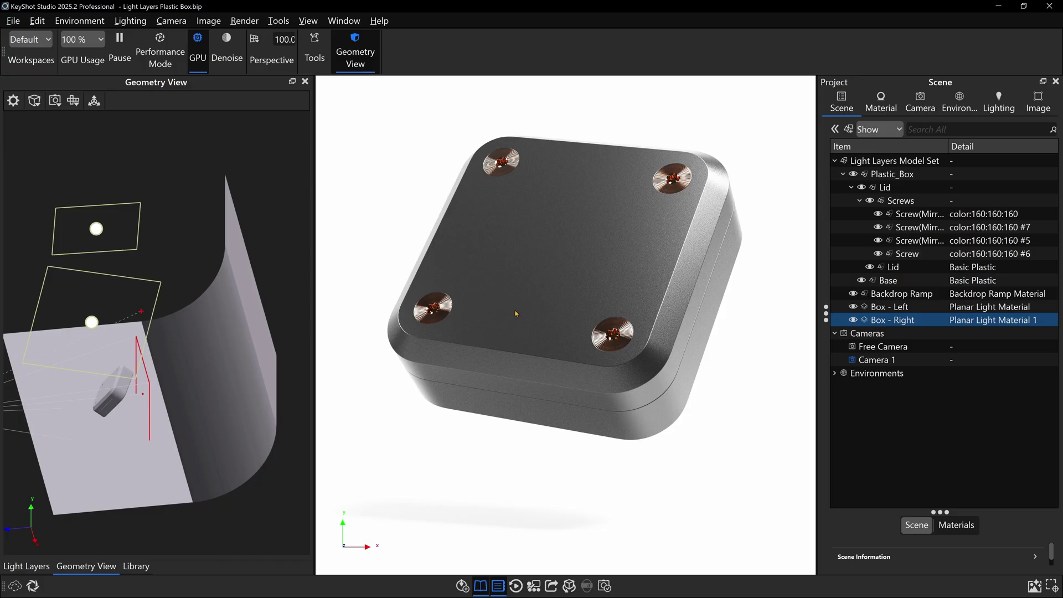
# Step: Add another planar light highlighting the lid's top face, and orbit and pull it farther from the box
pyautogui.moveTo(183, 451); pyautogui.dragTo(299, 463)
pyautogui.hotkey('ctrl', 'l')
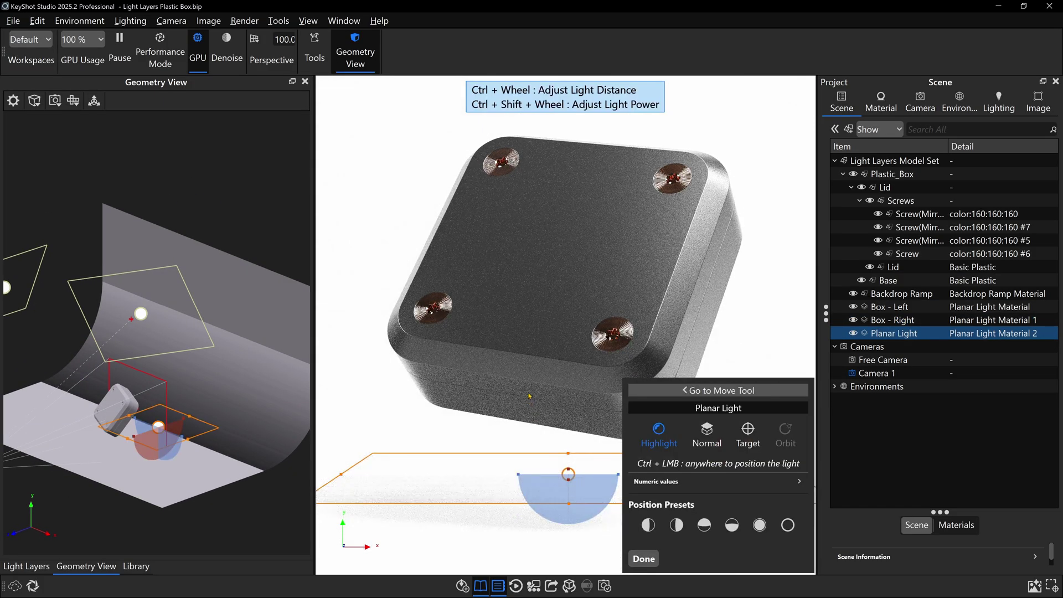
pyautogui.click(498, 266)
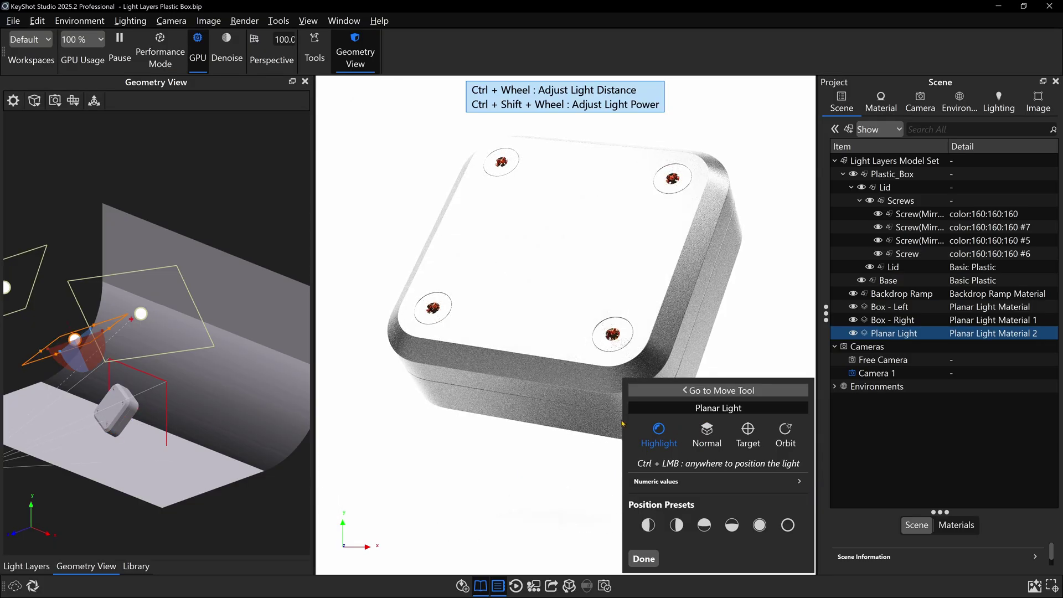
pyautogui.click(784, 435)
pyautogui.moveTo(498, 288)
pyautogui.keyDown('ctrl'); pyautogui.mouseDown()
pyautogui.moveTo(507, 309)
pyautogui.moveTo(514, 252)
pyautogui.moveTo(479, 266)
pyautogui.moveTo(497, 251)
pyautogui.moveTo(504, 271)
pyautogui.mouseUp(); pyautogui.keyUp('ctrl')
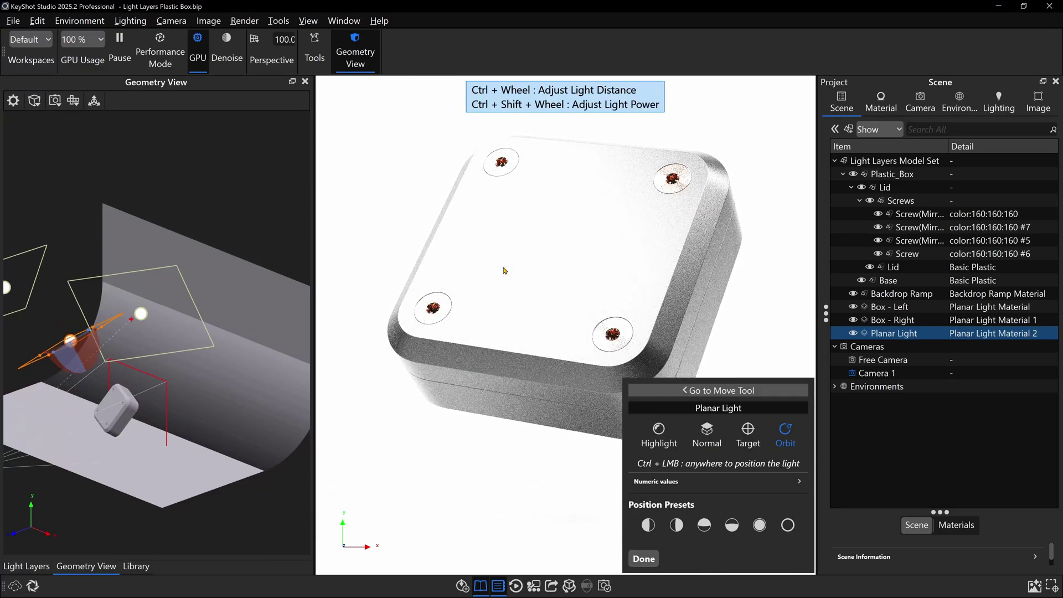
pyautogui.keyDown('ctrl'); pyautogui.click(547, 252); pyautogui.keyUp('ctrl')
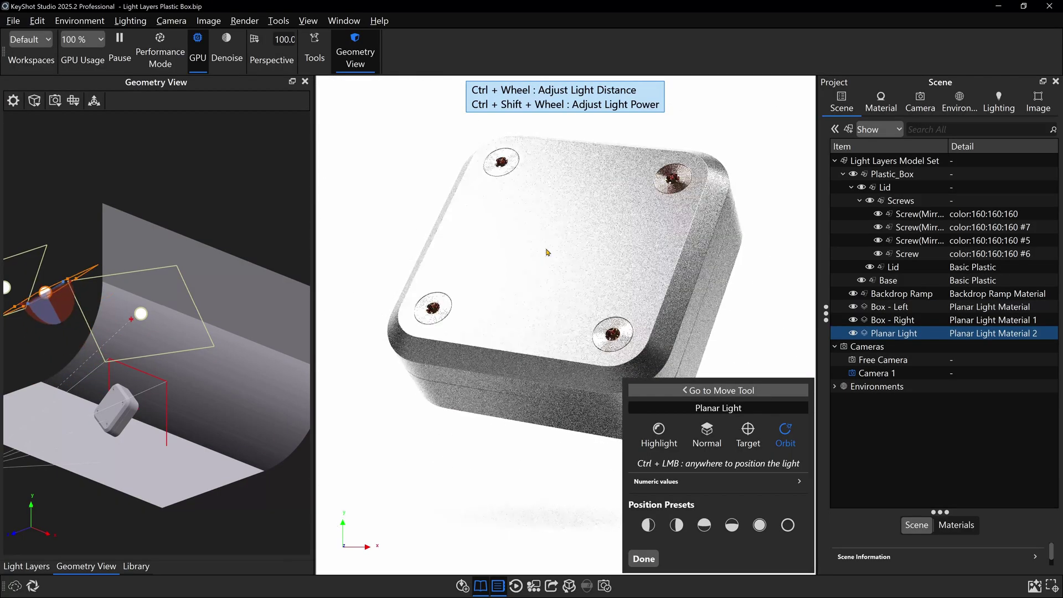
pyautogui.keyDown('ctrl'); pyautogui.click(547, 252); pyautogui.keyUp('ctrl')
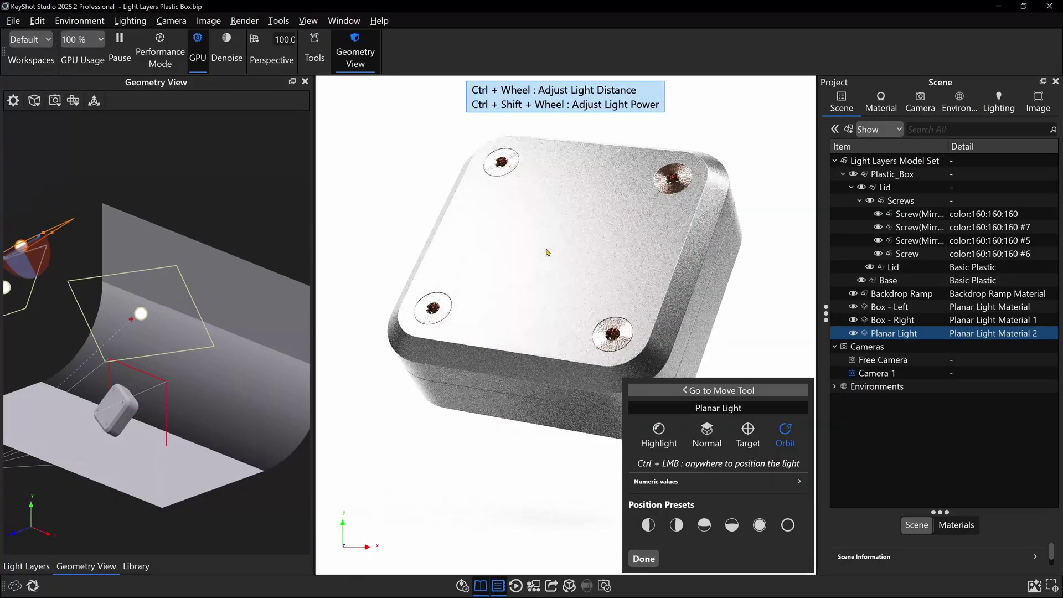
# Step: Lower the newest planar light's power and hide the Box - Left and Box - Right lights to isolate it
pyautogui.keyDown('ctrl'); pyautogui.keyDown('shift'); pyautogui.scroll(-1, 547, 252); pyautogui.keyUp('shift'); pyautogui.keyUp('ctrl')
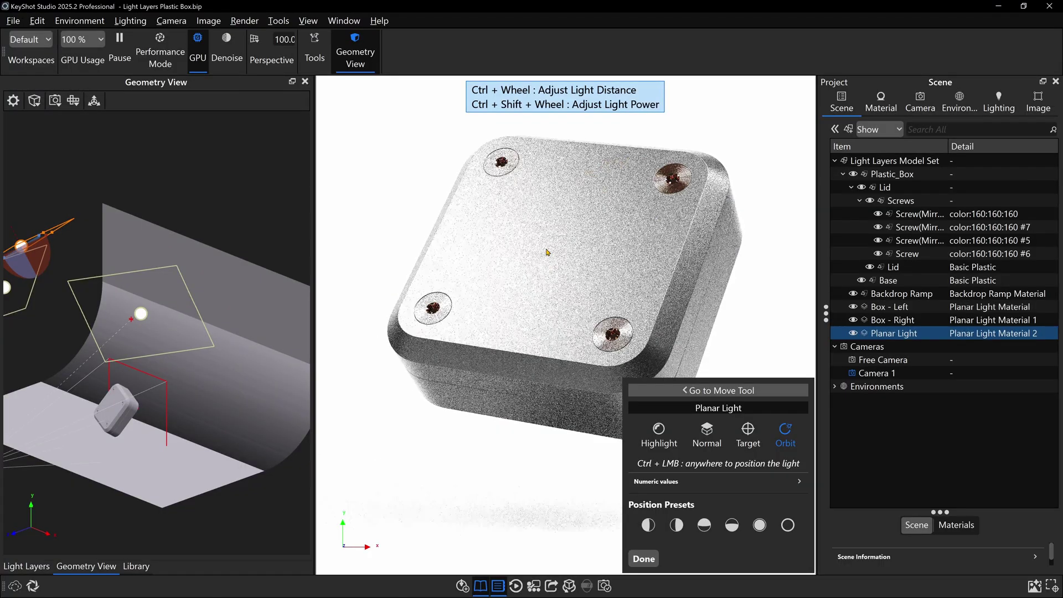
pyautogui.keyDown('ctrl'); pyautogui.keyDown('shift'); pyautogui.scroll(-1, 547, 252); pyautogui.keyUp('shift'); pyautogui.keyUp('ctrl')
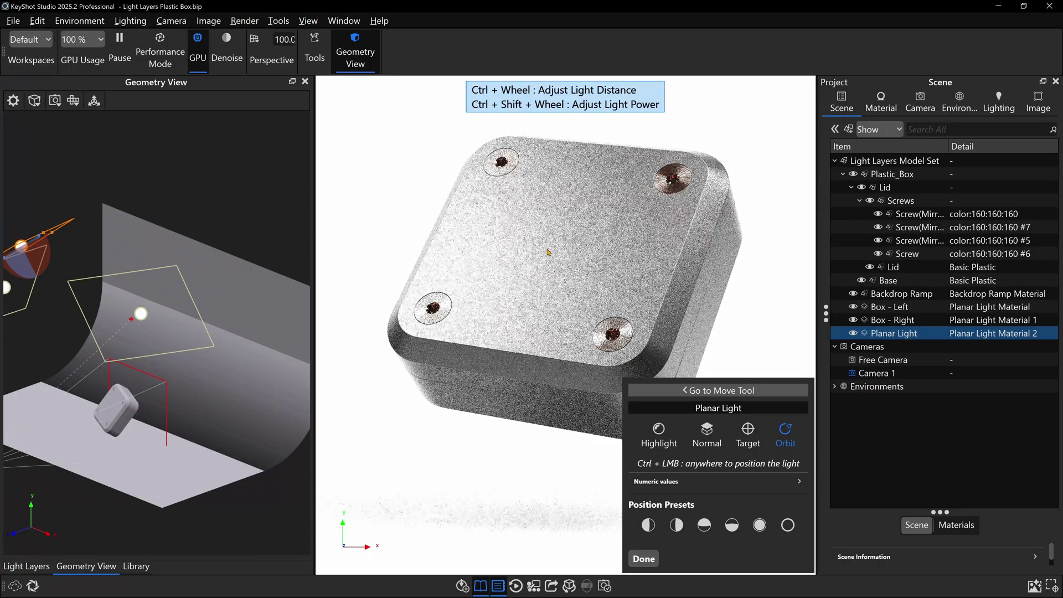
pyautogui.keyDown('ctrl'); pyautogui.keyDown('shift'); pyautogui.scroll(-1, 547, 252); pyautogui.keyUp('shift'); pyautogui.keyUp('ctrl')
pyautogui.keyDown('ctrl'); pyautogui.keyDown('shift'); pyautogui.scroll(-1, 547, 252); pyautogui.keyUp('shift'); pyautogui.keyUp('ctrl')
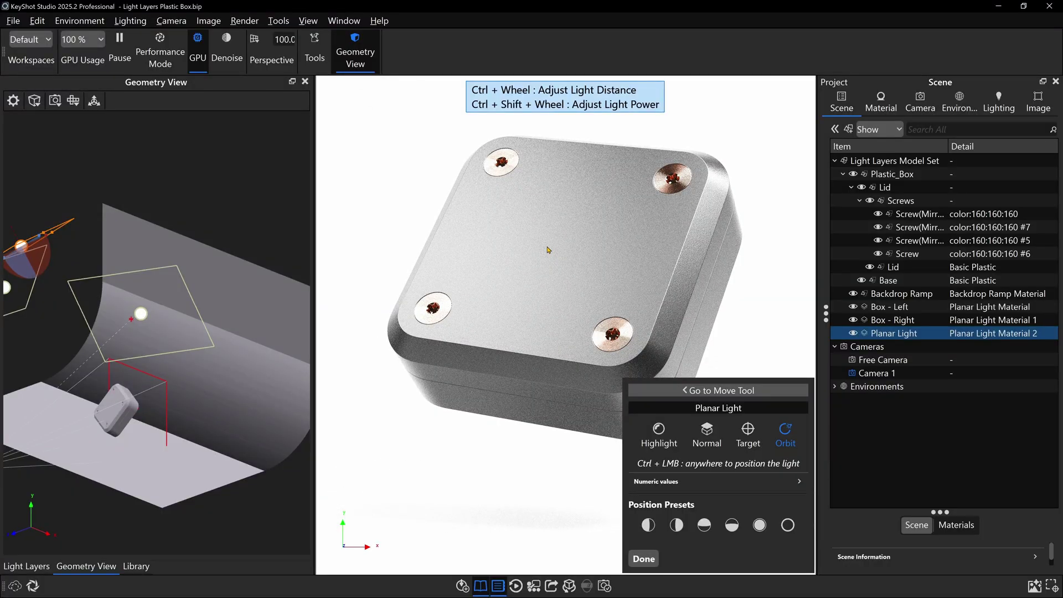
pyautogui.click(853, 307)
pyautogui.click(853, 321)
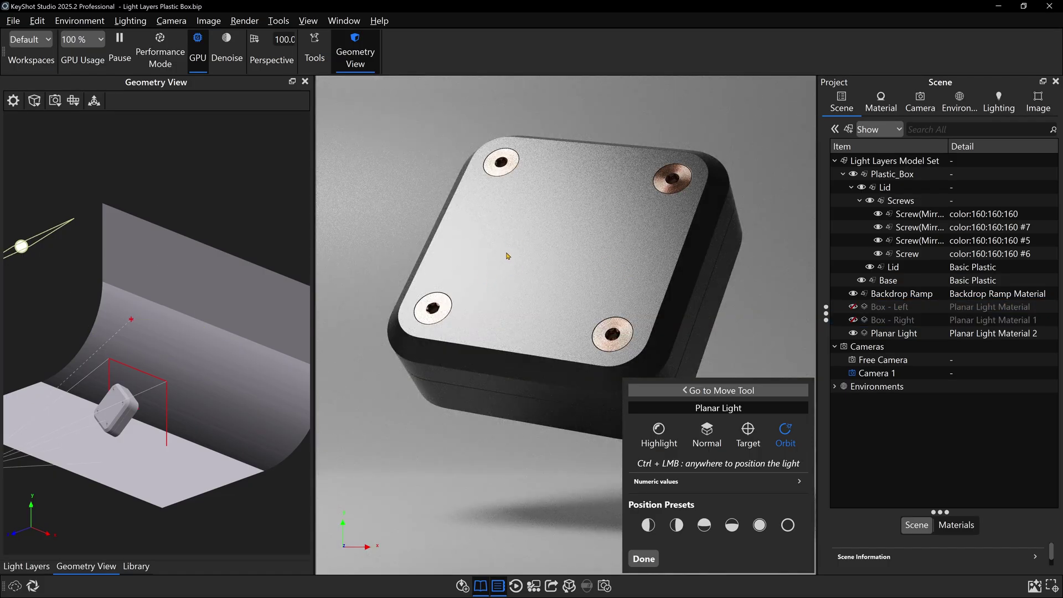
# Step: Fine-tune the unnamed planar light's power and scale the light down to about half its size
pyautogui.click(908, 333)
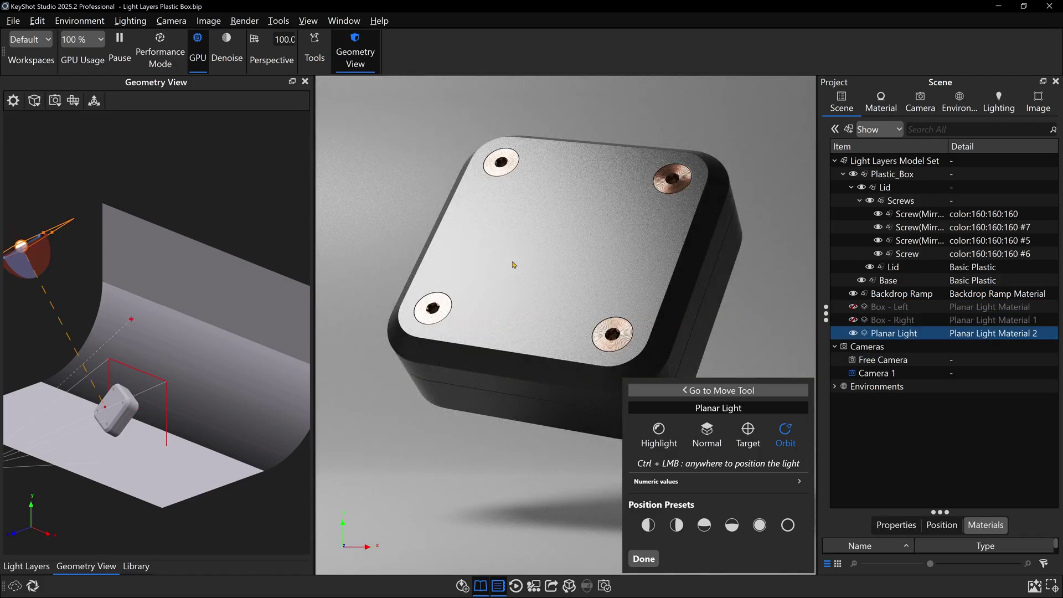
pyautogui.press('Up')
pyautogui.press('Up')
pyautogui.press('Up')
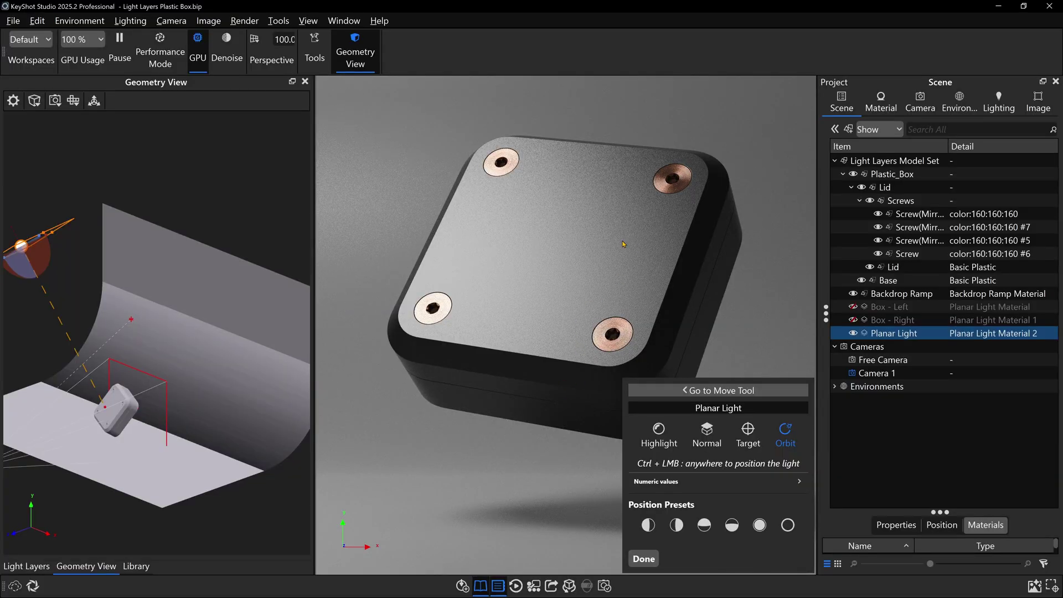
pyautogui.moveTo(142, 331); pyautogui.dragTo(334, 355)
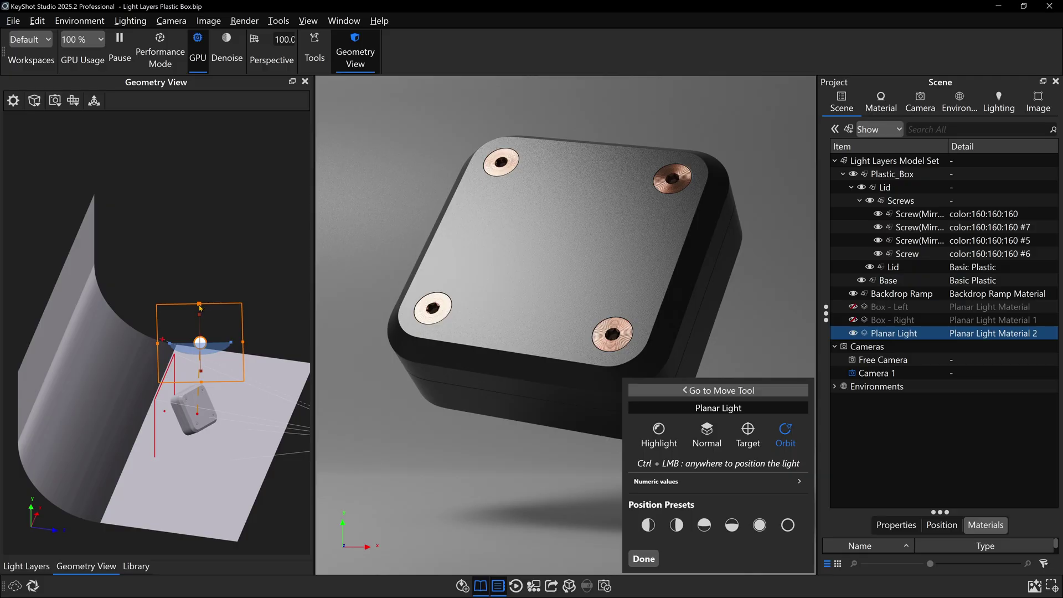
pyautogui.moveTo(200, 305); pyautogui.dragTo(191, 329)
pyautogui.keyDown('ctrl'); pyautogui.click(439, 305); pyautogui.keyUp('ctrl')
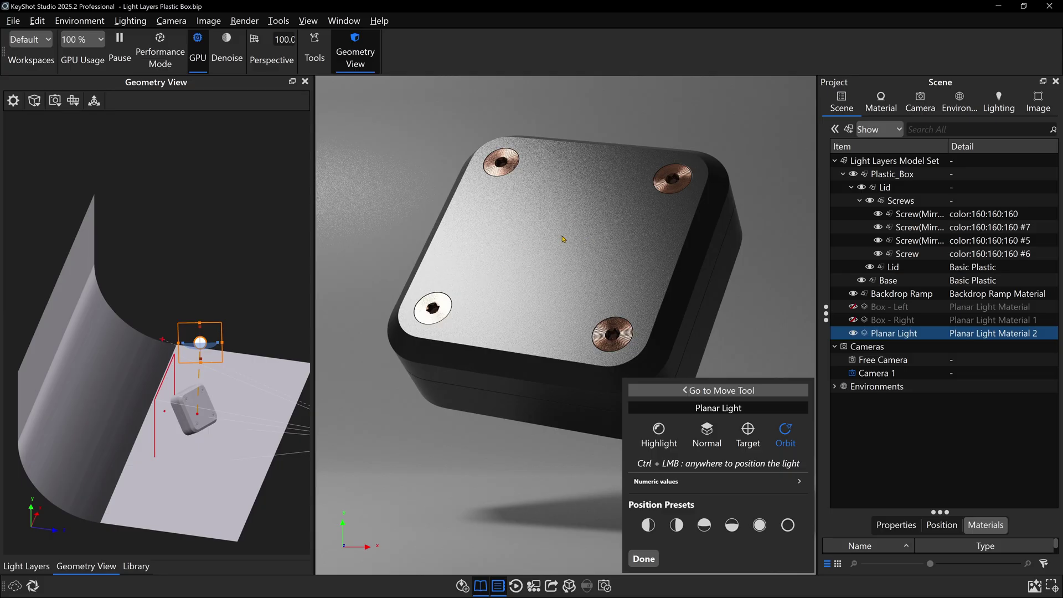
# Step: Orbit the small planar light above the box to form a soft highlight gradient on the lid, and finish placing it
pyautogui.keyDown('ctrl'); pyautogui.click(581, 244); pyautogui.keyUp('ctrl')
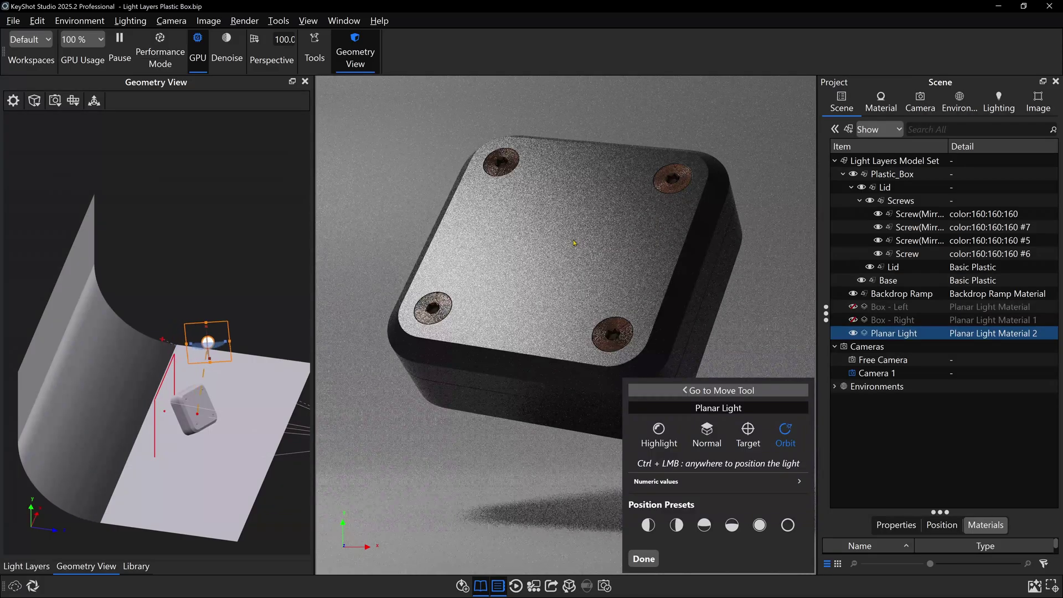
pyautogui.keyDown('ctrl'); pyautogui.moveTo(573, 242); pyautogui.dragTo(579, 250); pyautogui.keyUp('ctrl')
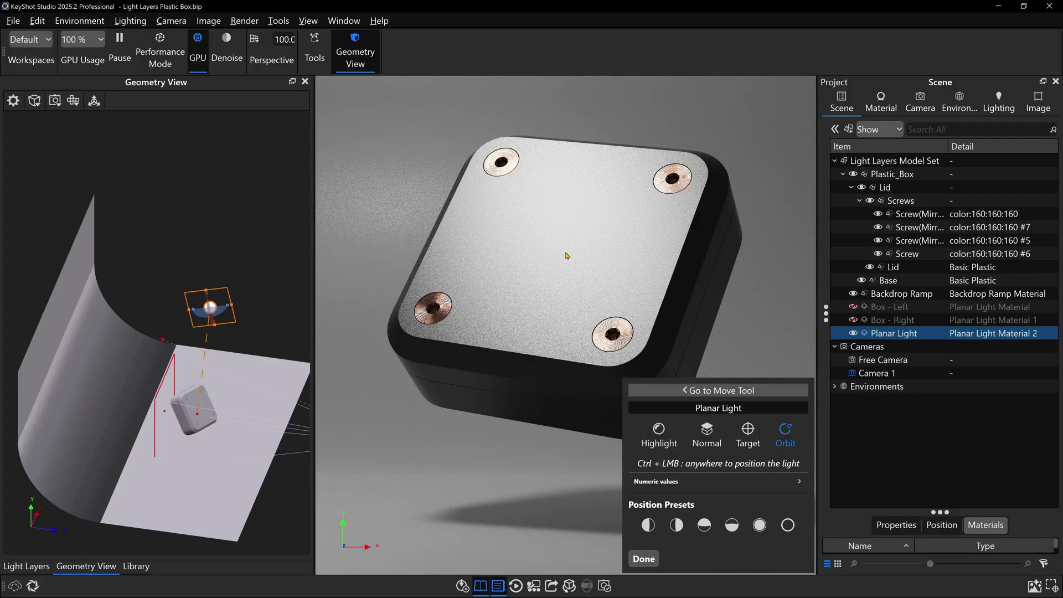
pyautogui.keyDown('ctrl'); pyautogui.click(529, 319); pyautogui.keyUp('ctrl')
pyautogui.keyDown('ctrl'); pyautogui.moveTo(525, 322); pyautogui.dragTo(523, 289); pyautogui.keyUp('ctrl')
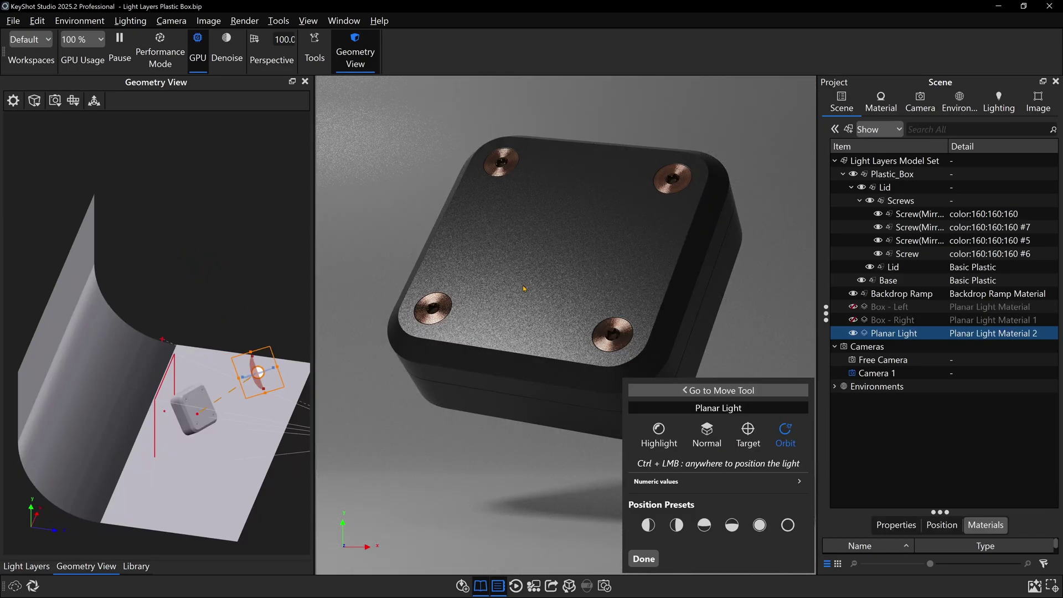
pyautogui.moveTo(281, 178); pyautogui.dragTo(247, 127)
pyautogui.keyDown('ctrl'); pyautogui.moveTo(525, 361); pyautogui.dragTo(521, 375); pyautogui.keyUp('ctrl')
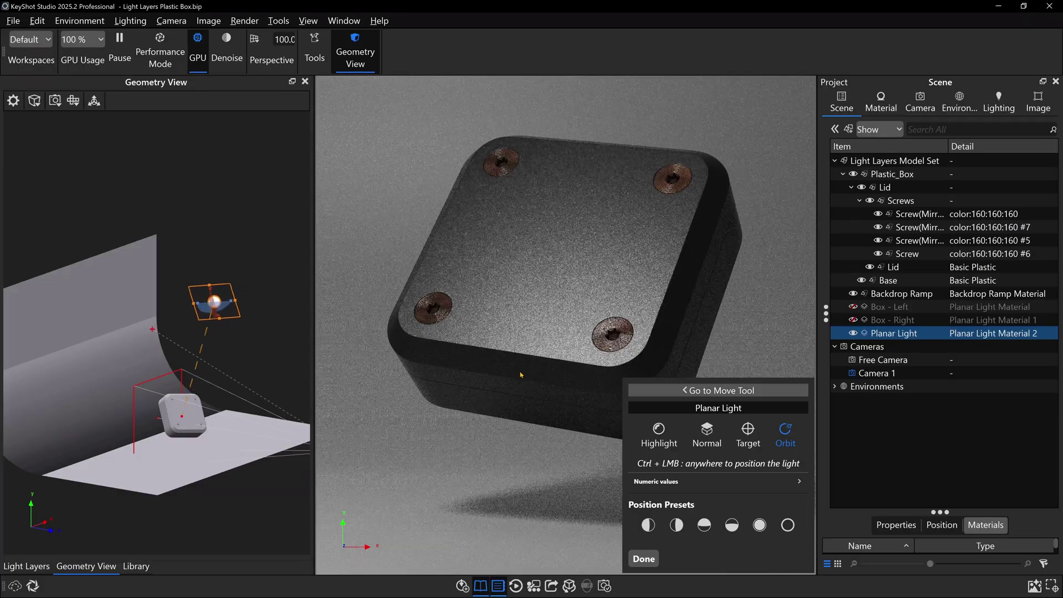
pyautogui.keyDown('ctrl'); pyautogui.click(512, 276); pyautogui.keyUp('ctrl')
pyautogui.click(888, 335)
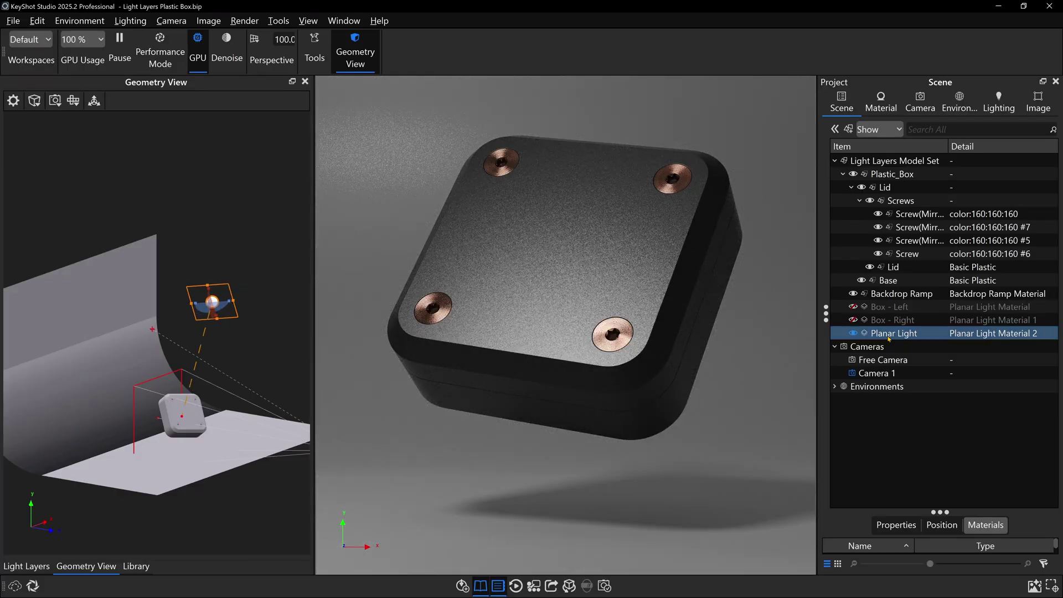
# Step: Rename the small planar light above the box as Box - Top
pyautogui.hotkey('ctrl', 'a')
pyautogui.write('Box')
pyautogui.moveTo(893, 332); pyautogui.dragTo(916, 332)
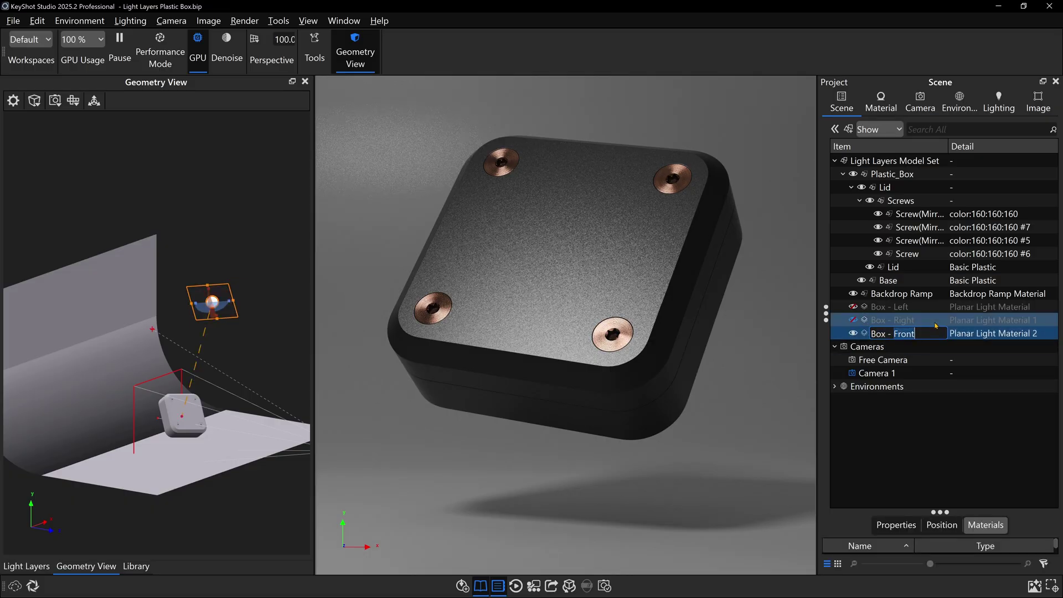
pyautogui.write('Top')
pyautogui.press('Return')
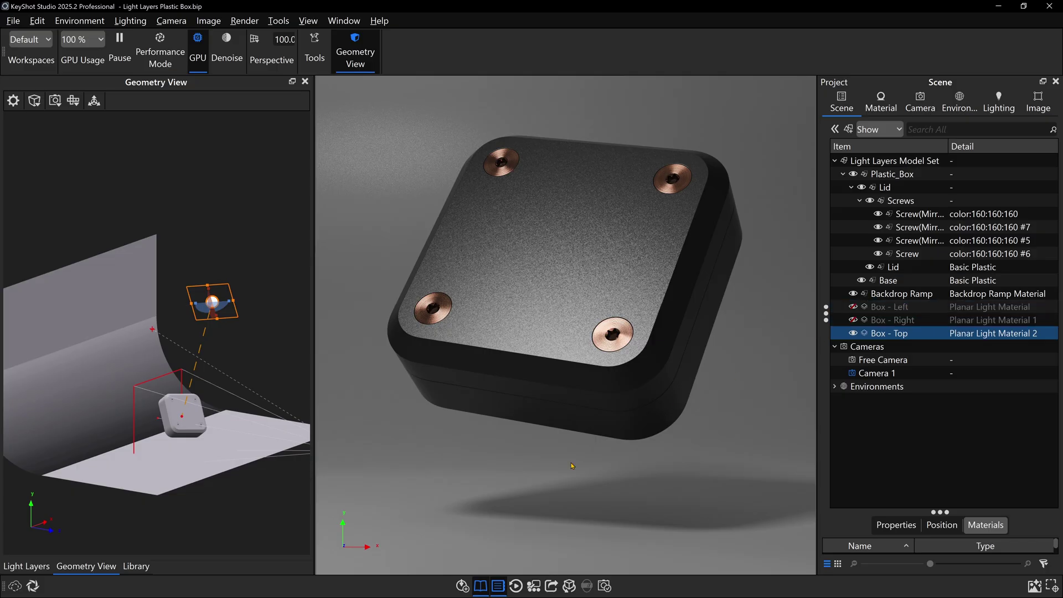
# Step: Add another planar light highlighting the lid's front bevel, then pull it farther from the box at reduced power
pyautogui.hotkey('ctrl', 'l')
pyautogui.keyDown('ctrl'); pyautogui.click(520, 373); pyautogui.keyUp('ctrl')
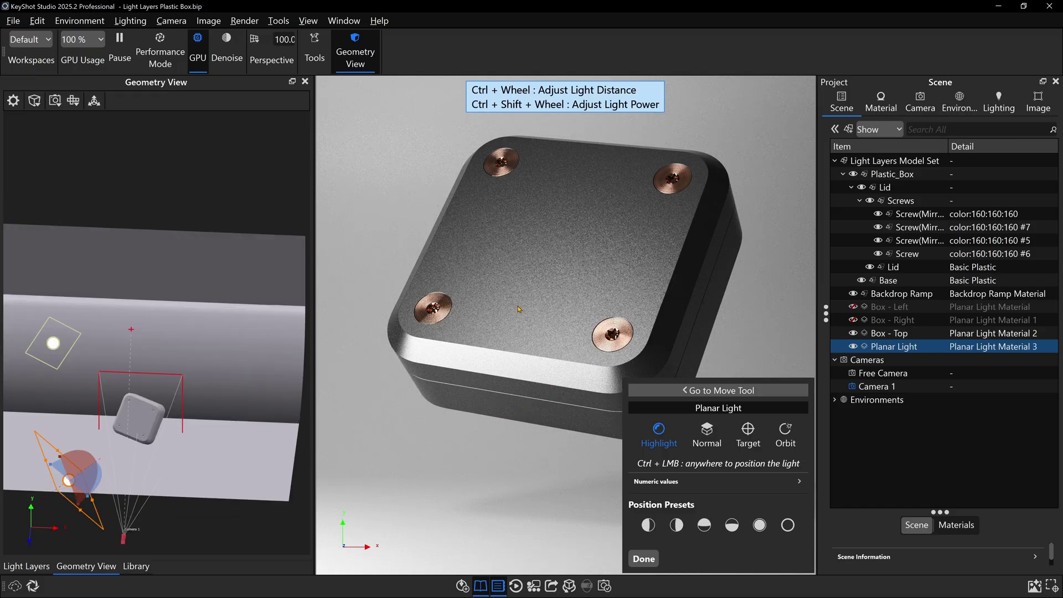
pyautogui.keyDown('ctrl'); pyautogui.click(518, 309); pyautogui.keyUp('ctrl')
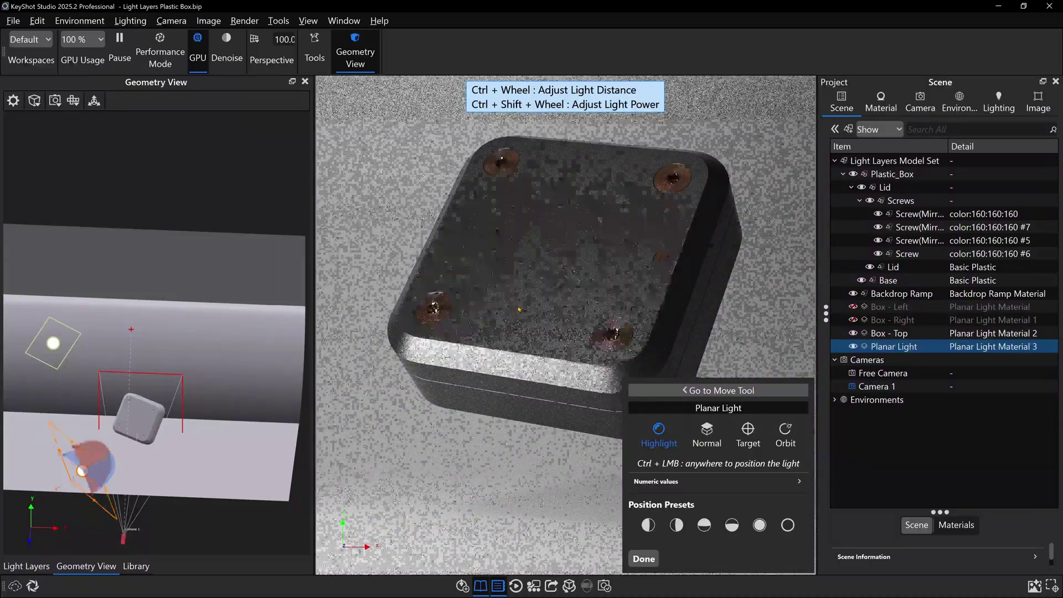
pyautogui.keyDown('ctrl'); pyautogui.scroll(-4, 519, 309); pyautogui.keyUp('ctrl')
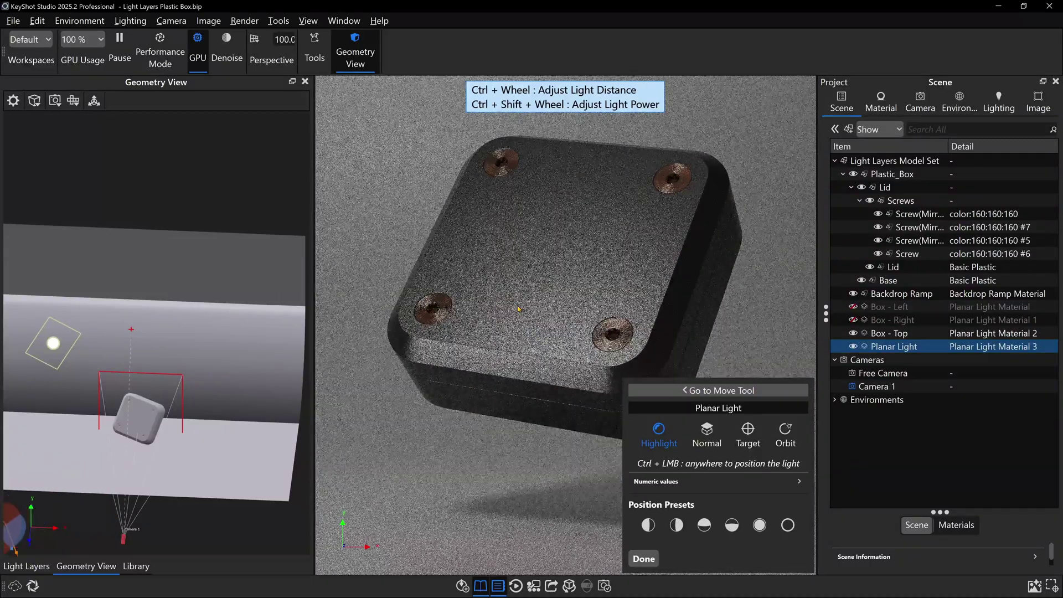
pyautogui.keyDown('ctrl'); pyautogui.scroll(-2, 519, 308); pyautogui.keyUp('ctrl')
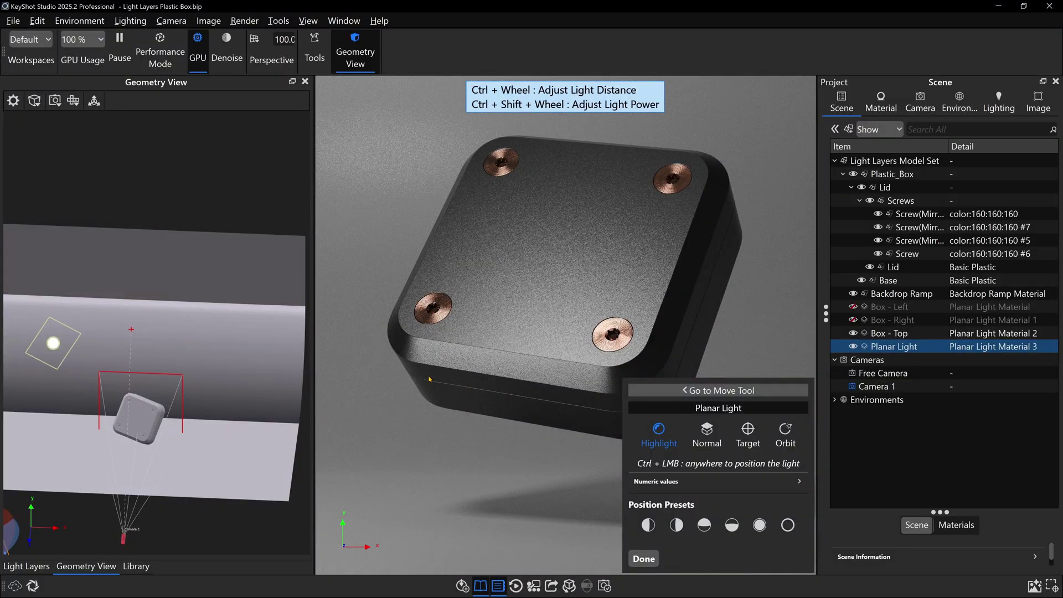
# Step: Aim the new planar light along the normal of the box's front side, orbit it to graze the lower-left bevel, and finish placing it
pyautogui.click(707, 435)
pyautogui.keyDown('ctrl'); pyautogui.click(425, 373); pyautogui.keyUp('ctrl')
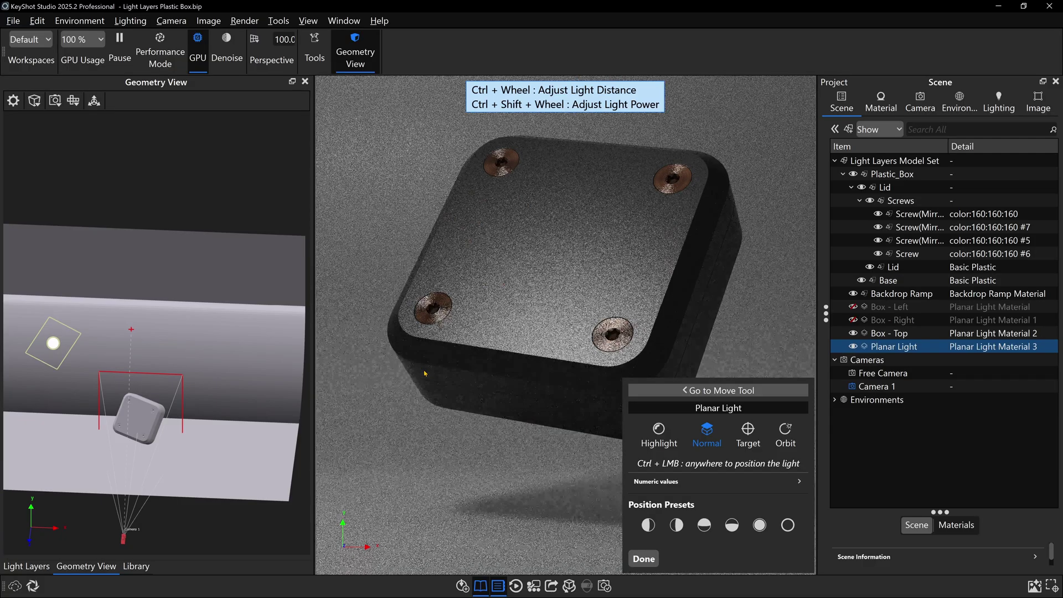
pyautogui.moveTo(200, 491); pyautogui.dragTo(233, 483)
pyautogui.click(785, 435)
pyautogui.keyDown('ctrl'); pyautogui.moveTo(423, 372); pyautogui.dragTo(443, 382); pyautogui.keyUp('ctrl')
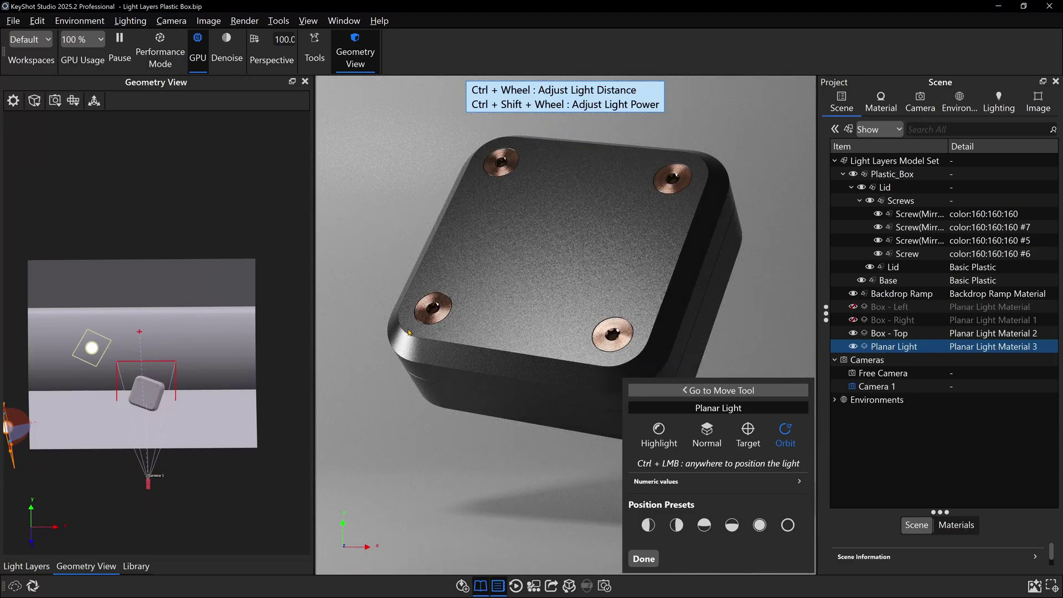
pyautogui.click(644, 558)
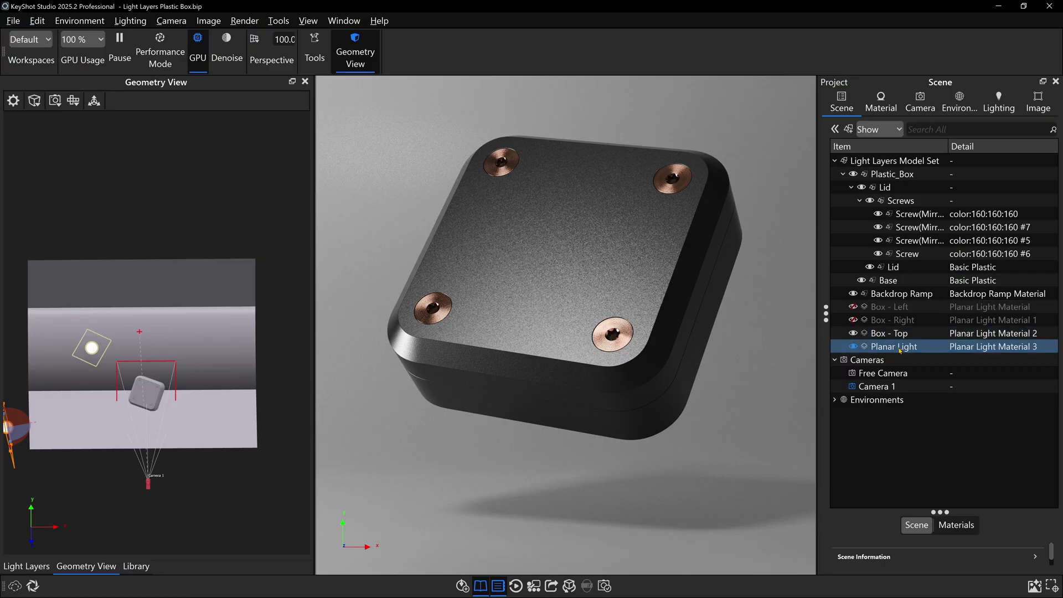
# Step: Rename the newest planar light as Box - Lower Left
pyautogui.doubleClick(900, 349)
pyautogui.write('BO')
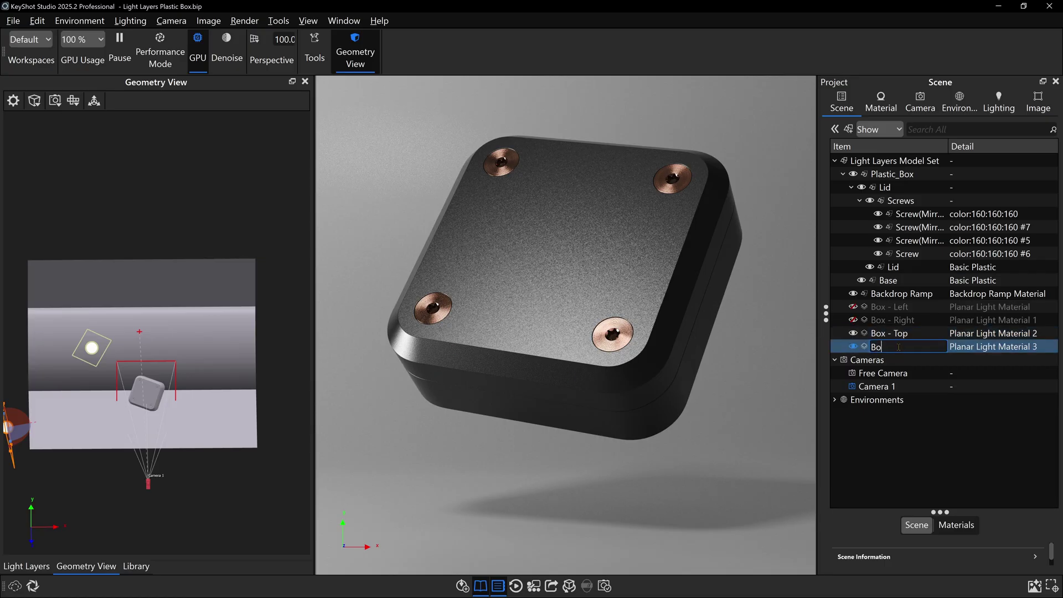
pyautogui.write('x - Lower Left')
pyautogui.press('Return')
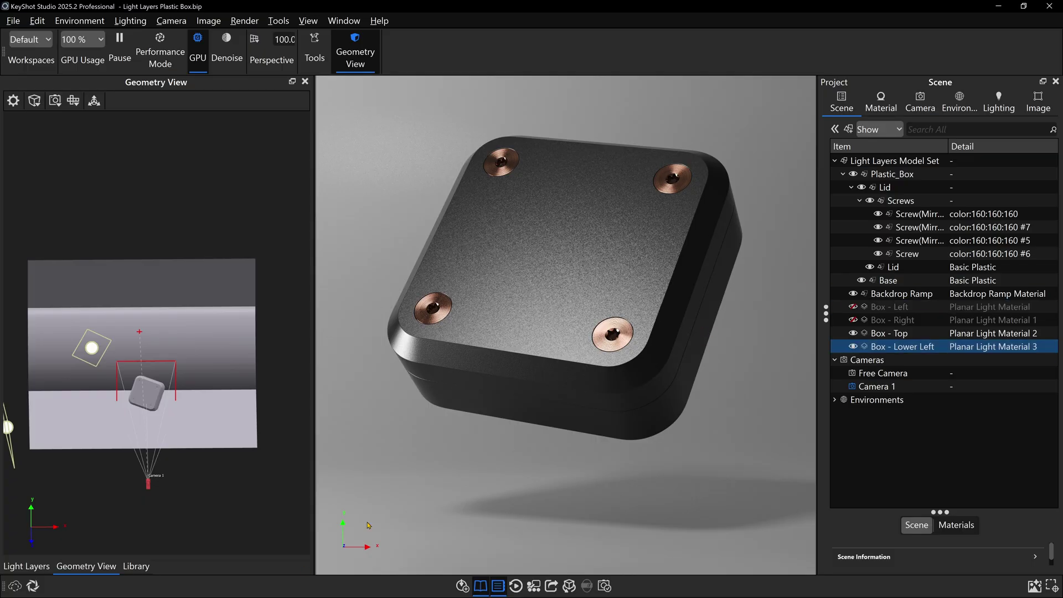
# Step: Add a planar light highlighting the box's right side, pull it farther away, and orbit it for a softer side highlight
pyautogui.hotkey('ctrl', 'l')
pyautogui.keyDown('ctrl'); pyautogui.click(710, 299); pyautogui.keyUp('ctrl')
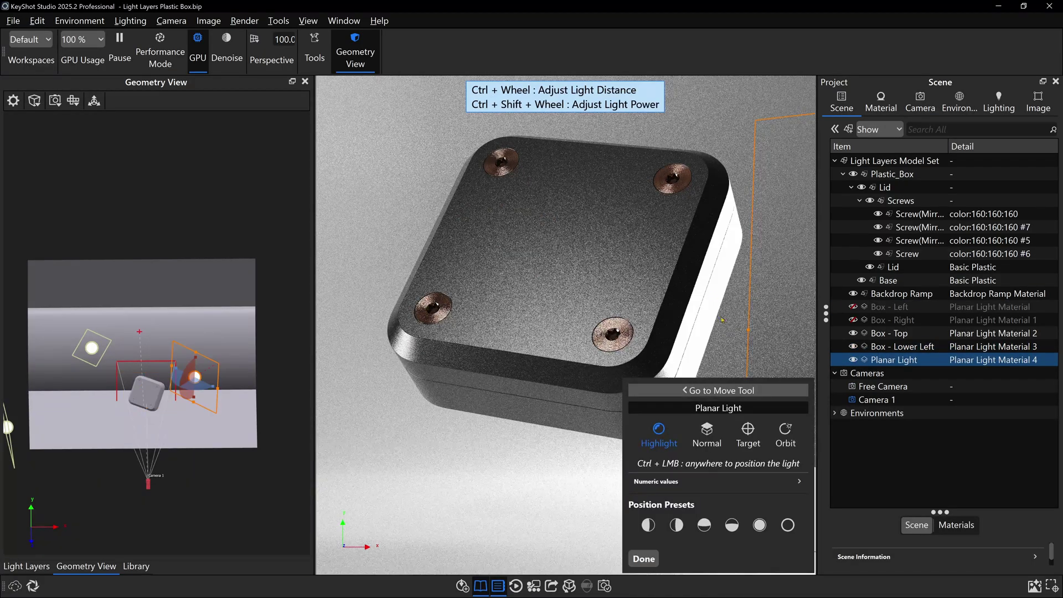
pyautogui.keyDown('ctrl'); pyautogui.keyDown('shift'); pyautogui.scroll(-2, 704, 289); pyautogui.keyUp('shift'); pyautogui.keyUp('ctrl')
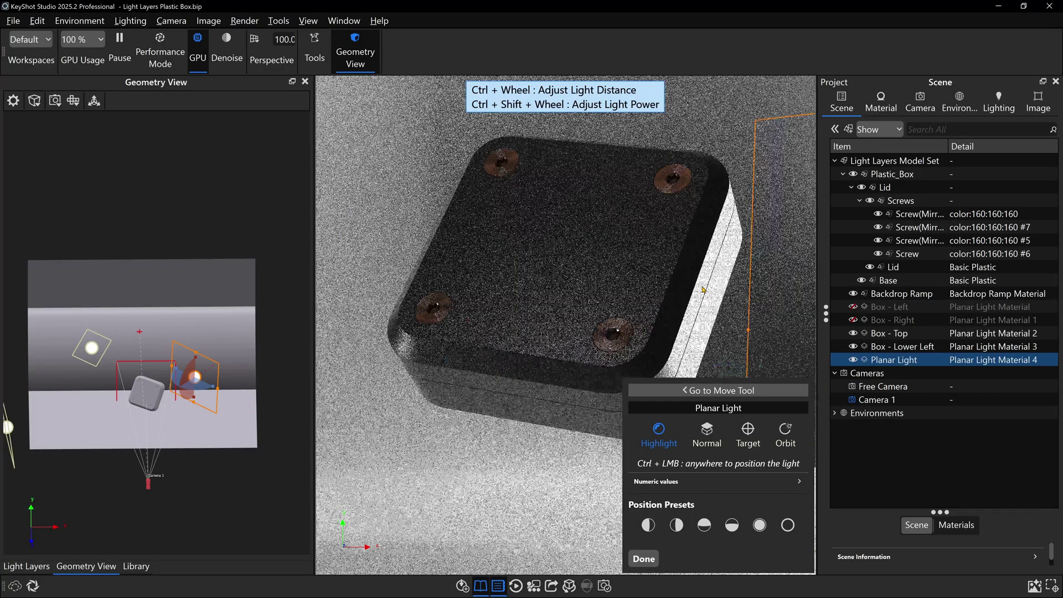
pyautogui.keyDown('ctrl'); pyautogui.scroll(3, 703, 289); pyautogui.keyUp('ctrl')
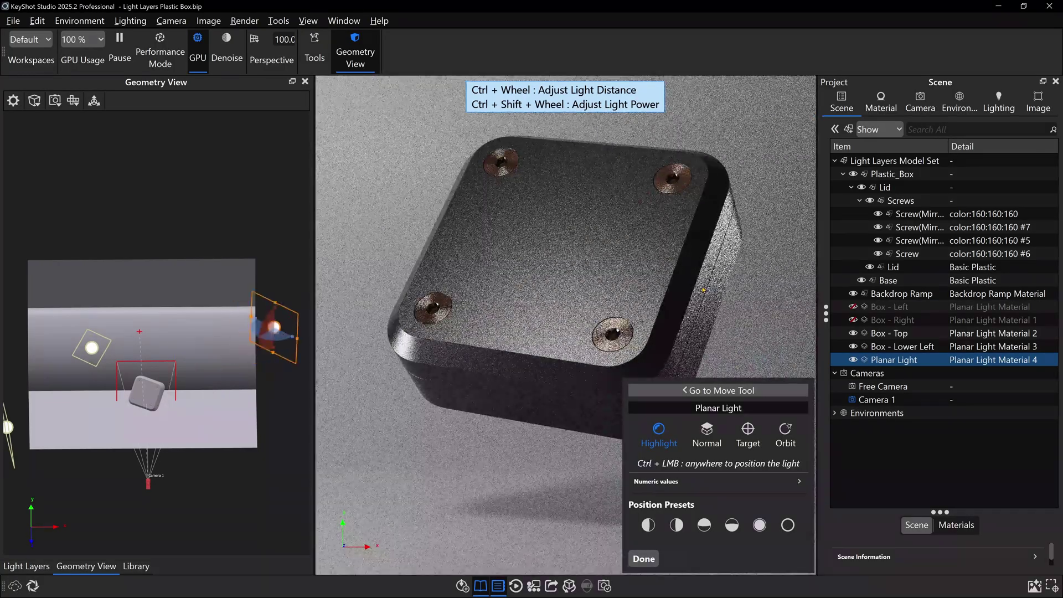
pyautogui.click(786, 432)
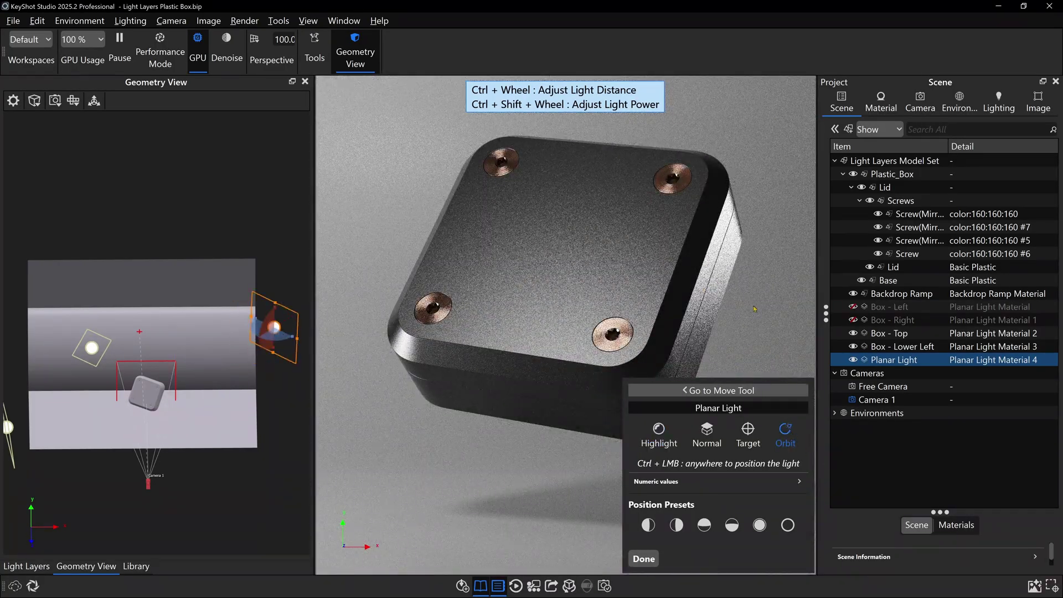
pyautogui.moveTo(731, 264); pyautogui.dragTo(715, 200)
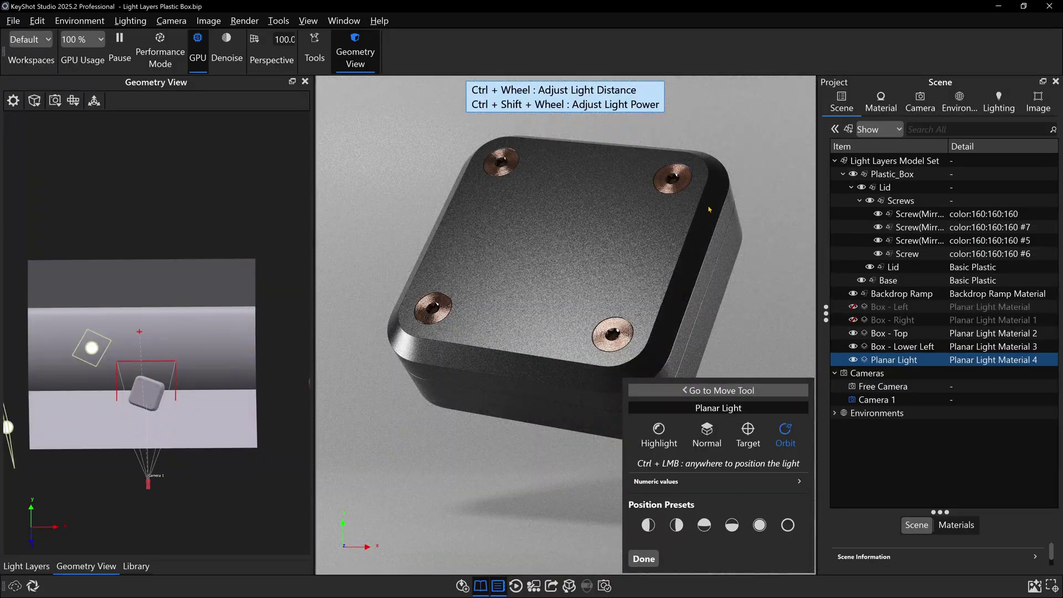
pyautogui.click(644, 559)
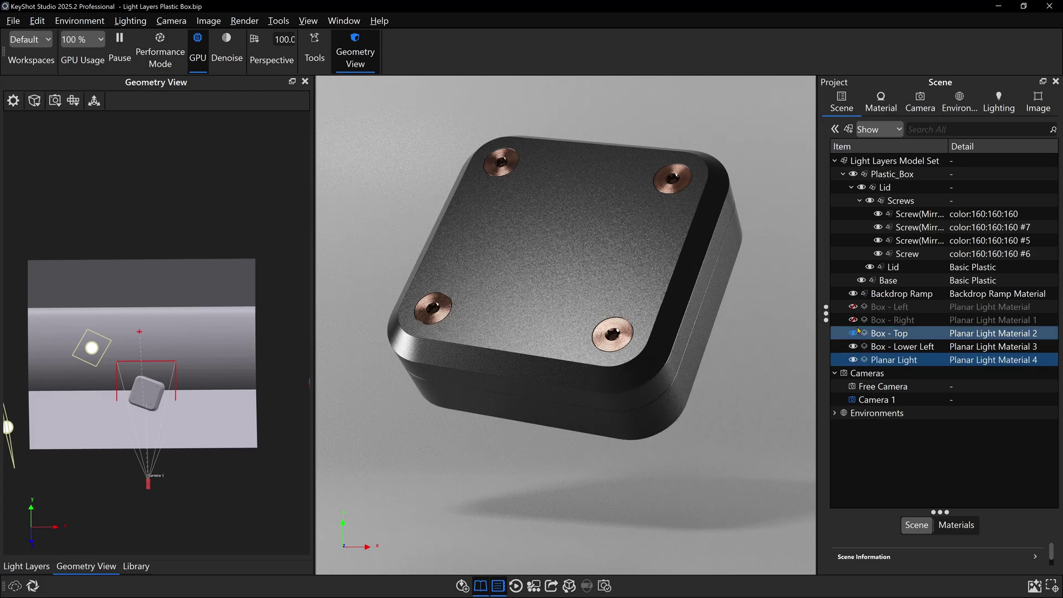
# Step: Show the Box - Left and Box - Right lights again, and lower the unnamed planar light's power with Light Positioning
pyautogui.click(853, 320)
pyautogui.click(854, 307)
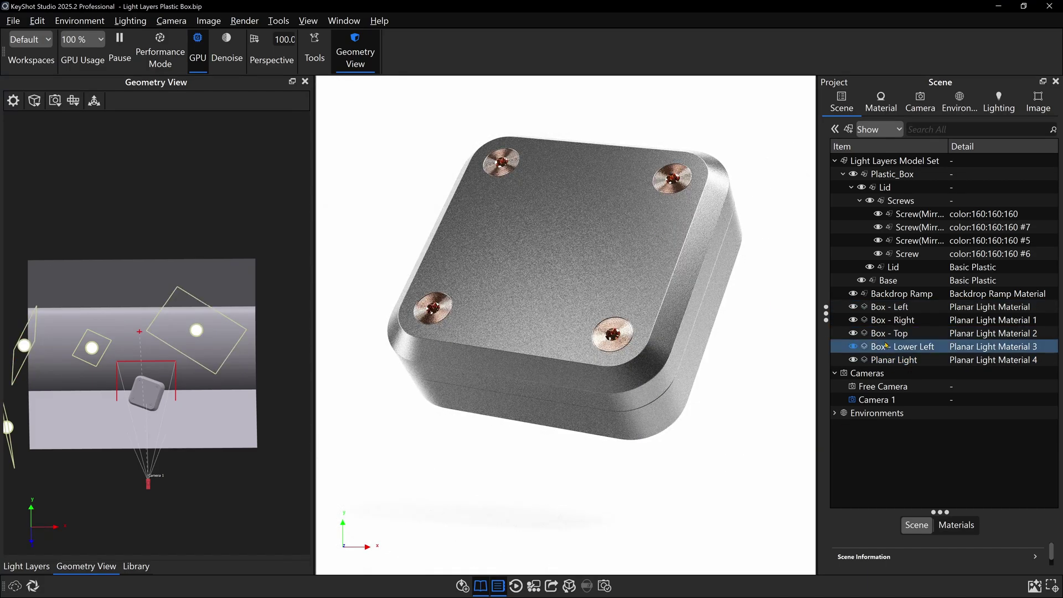
pyautogui.click(894, 359)
pyautogui.moveTo(894, 360)
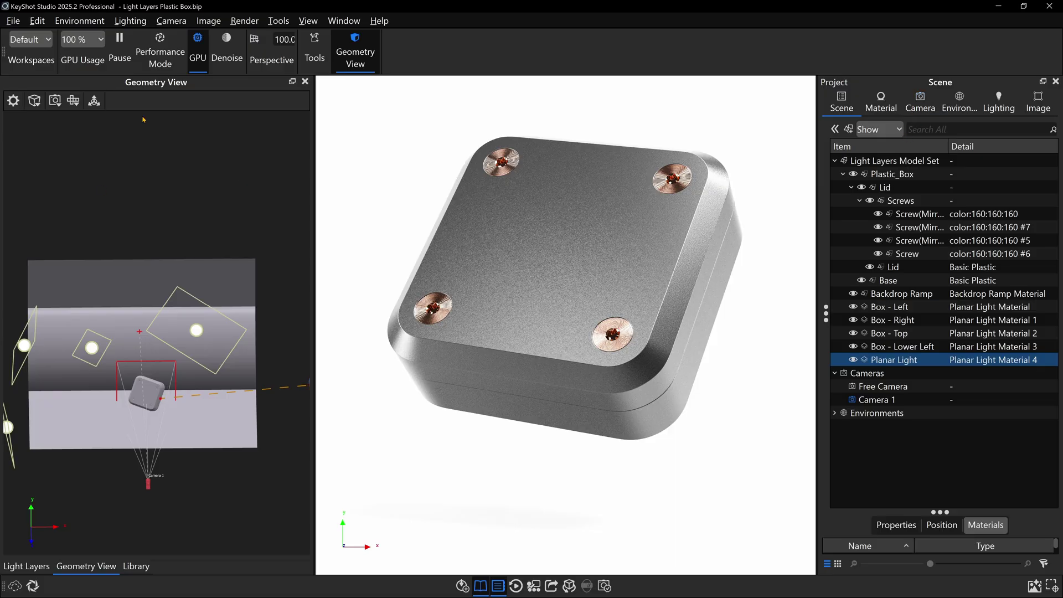
pyautogui.click(315, 48)
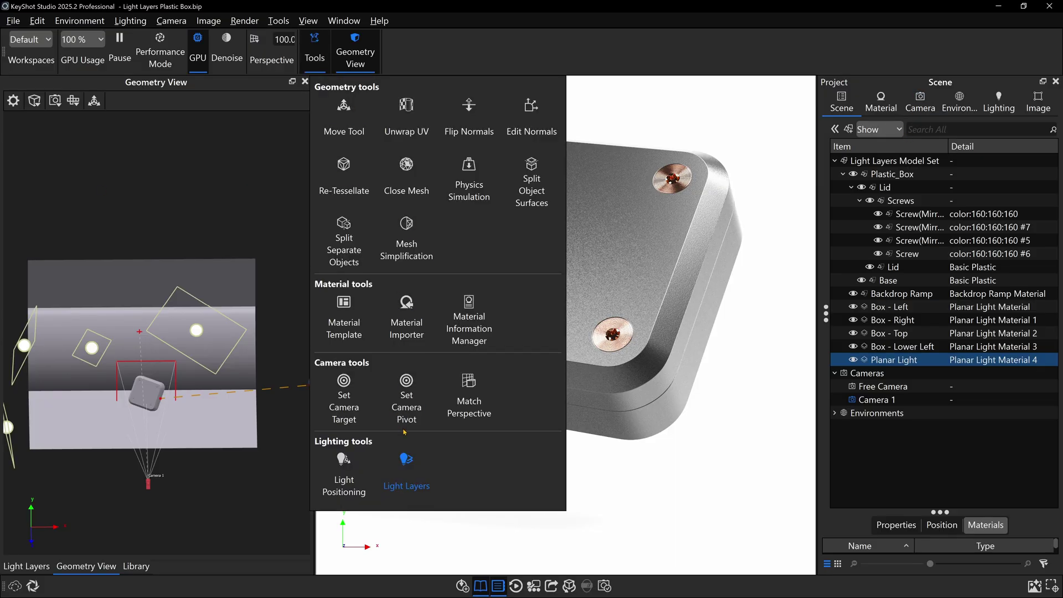
pyautogui.click(344, 462)
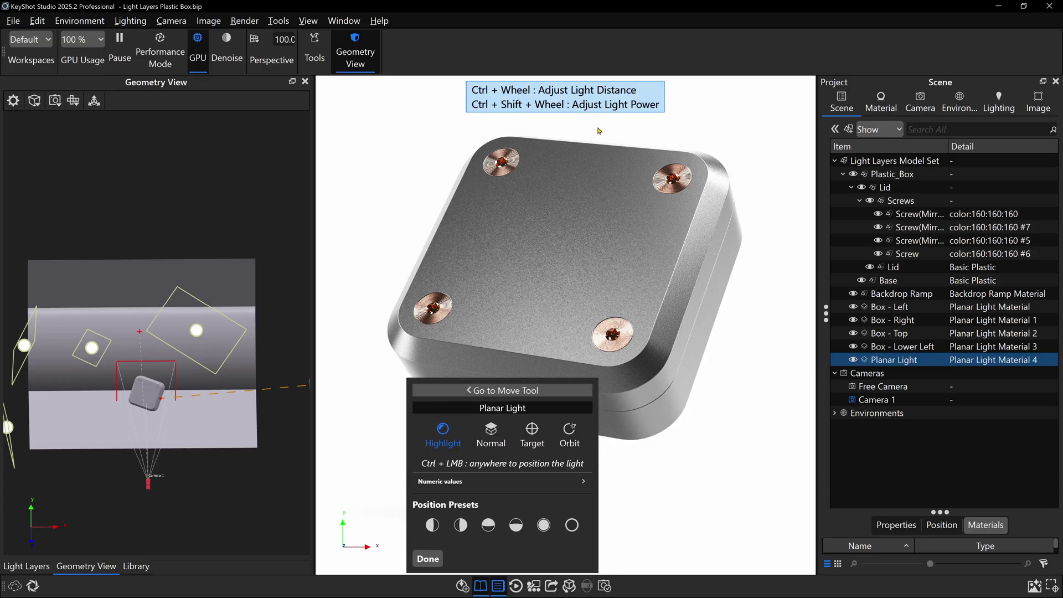
pyautogui.keyDown('ctrl'); pyautogui.scroll(-3, 707, 298); pyautogui.keyUp('ctrl')
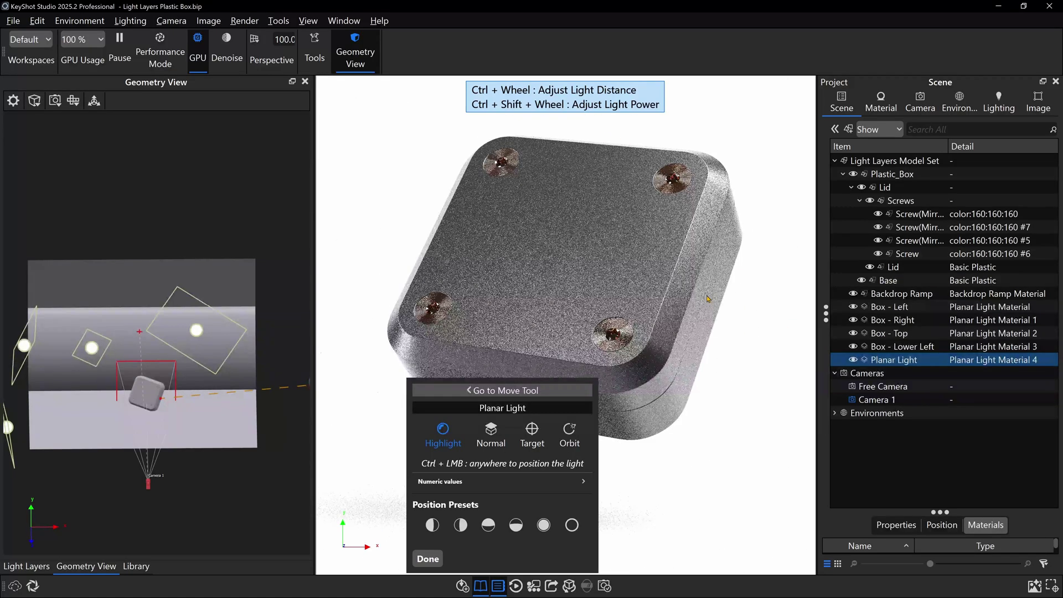
pyautogui.keyDown('ctrl'); pyautogui.scroll(-3, 707, 298); pyautogui.keyUp('ctrl')
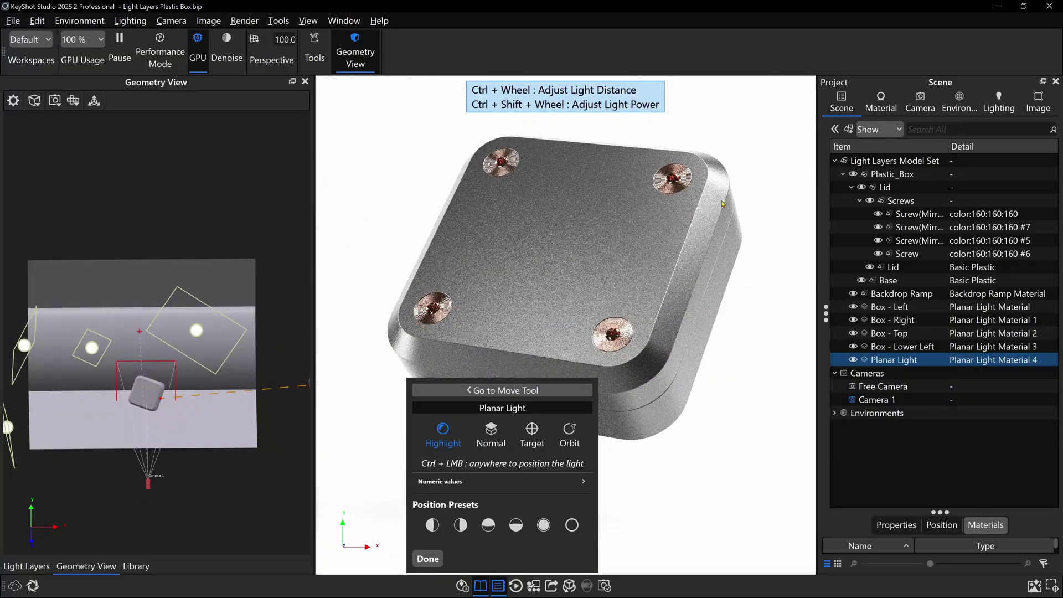
# Step: Set the Box - Right light's power to 2000 lumen and finish light positioning
pyautogui.click(911, 320)
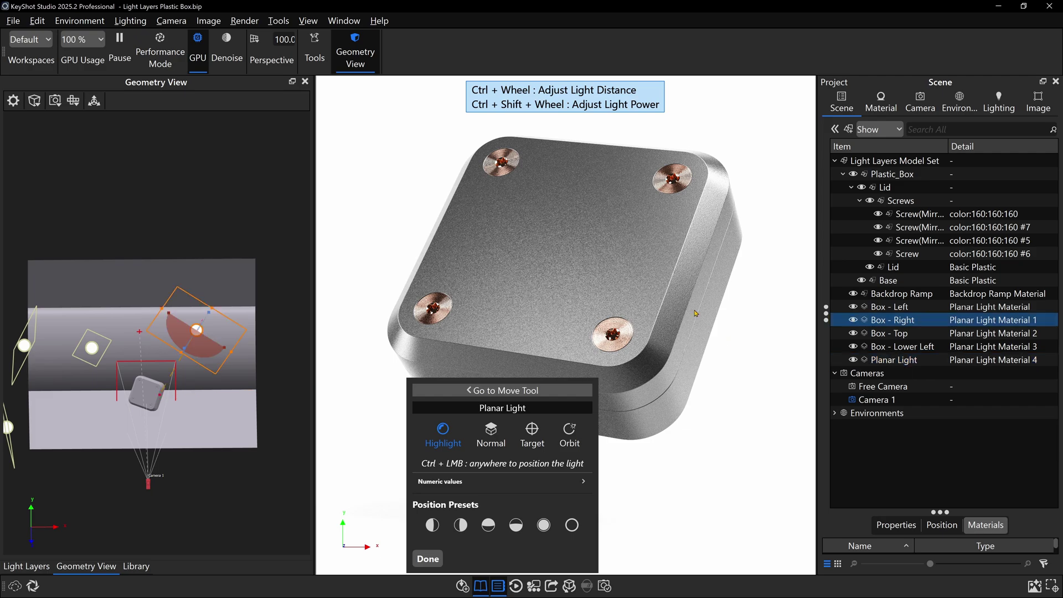
pyautogui.doubleClick(655, 239)
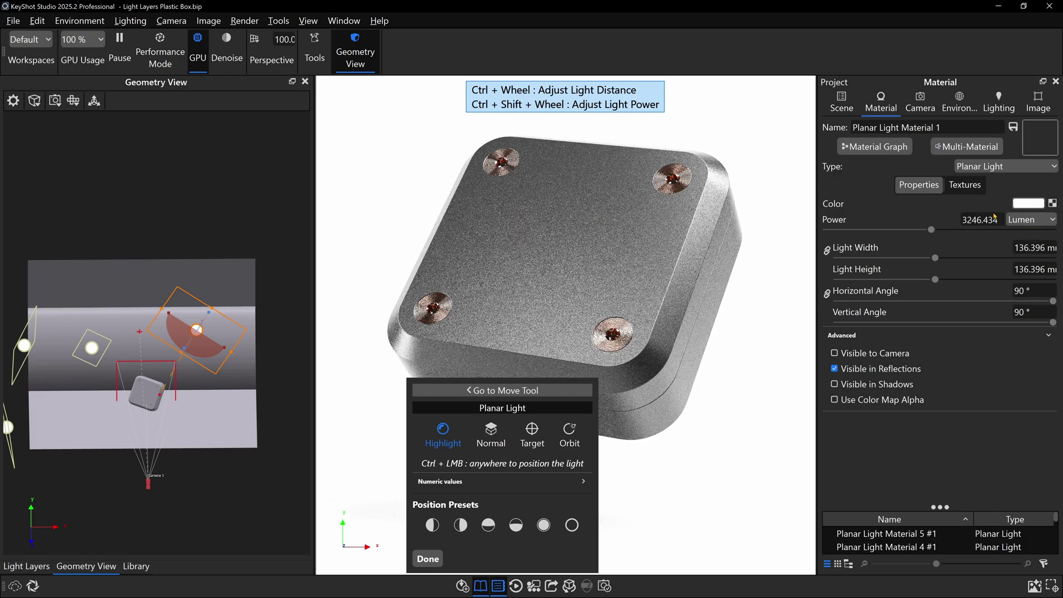
pyautogui.hotkey('ctrl', 'a')
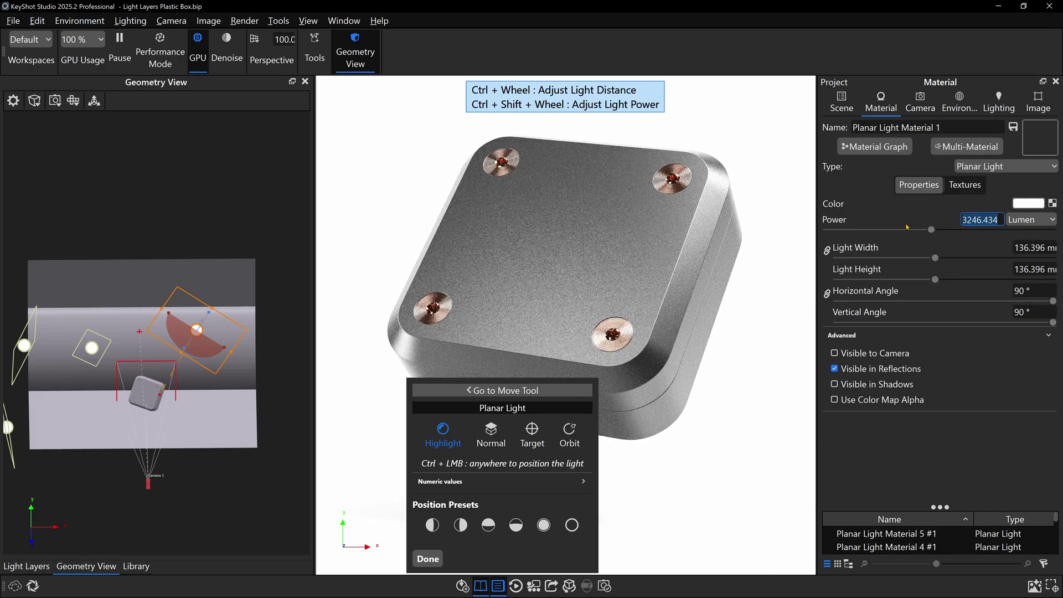
pyautogui.write('2000')
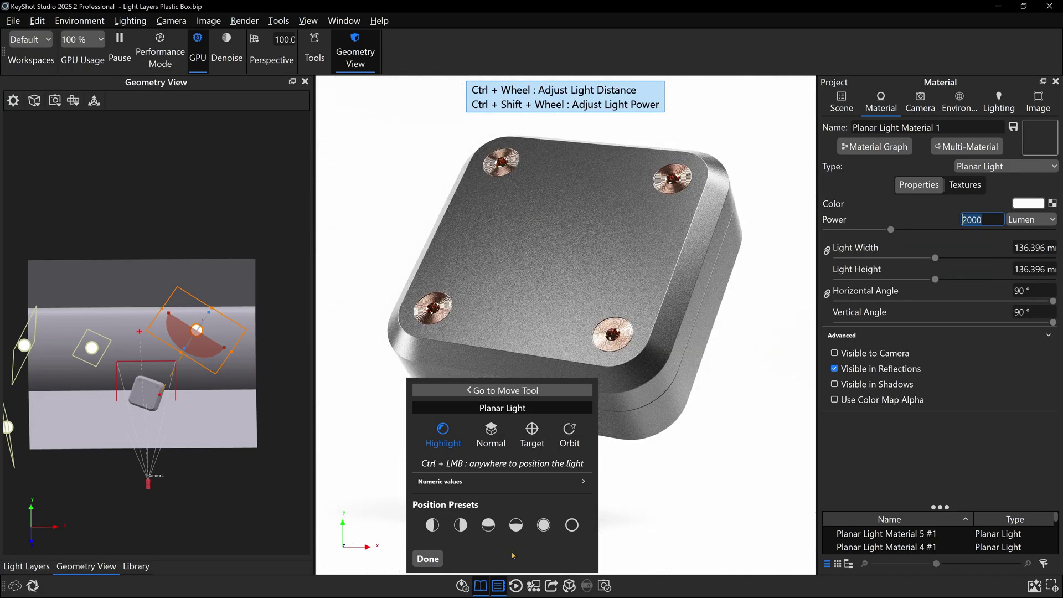
pyautogui.click(413, 558)
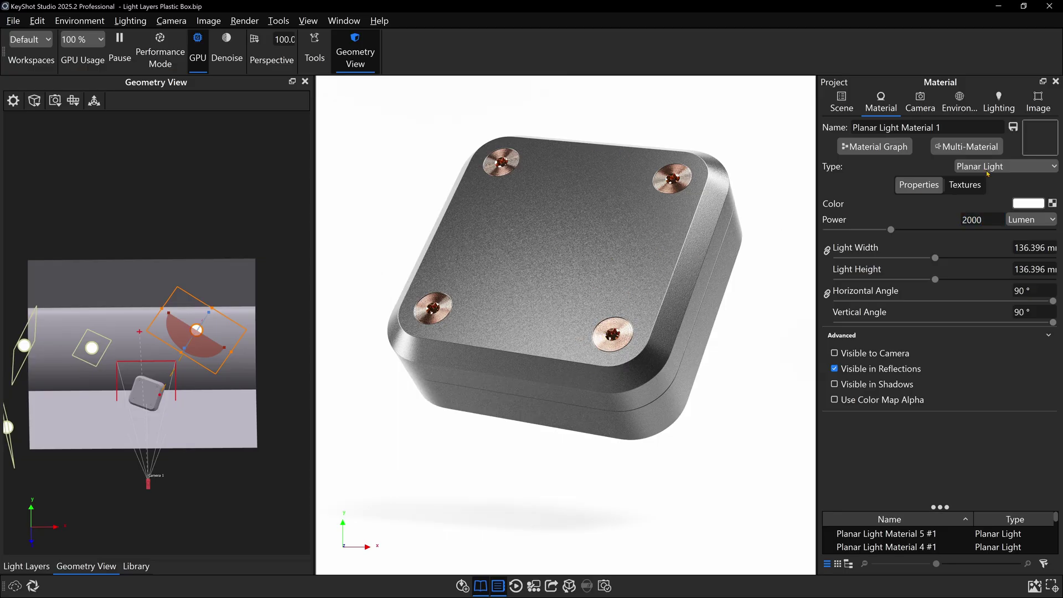
# Step: Set the environment's brightness to 0
pyautogui.click(959, 103)
pyautogui.moveTo(918, 440); pyautogui.dragTo(769, 458)
pyautogui.click(1018, 428)
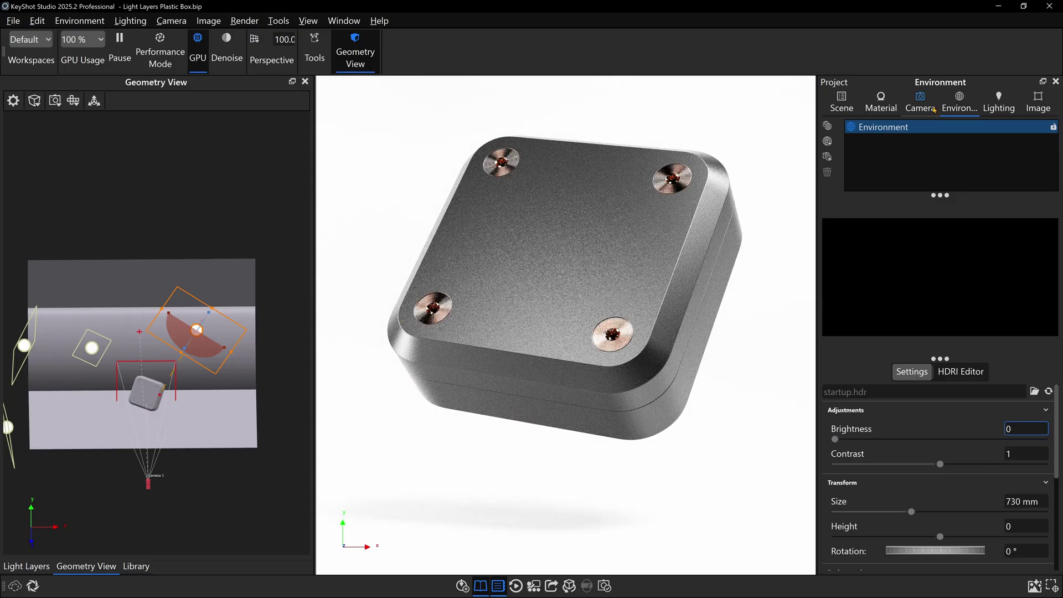
# Step: Rename the remaining unnamed planar light as Box - Lower Right
pyautogui.click(841, 103)
pyautogui.click(889, 361)
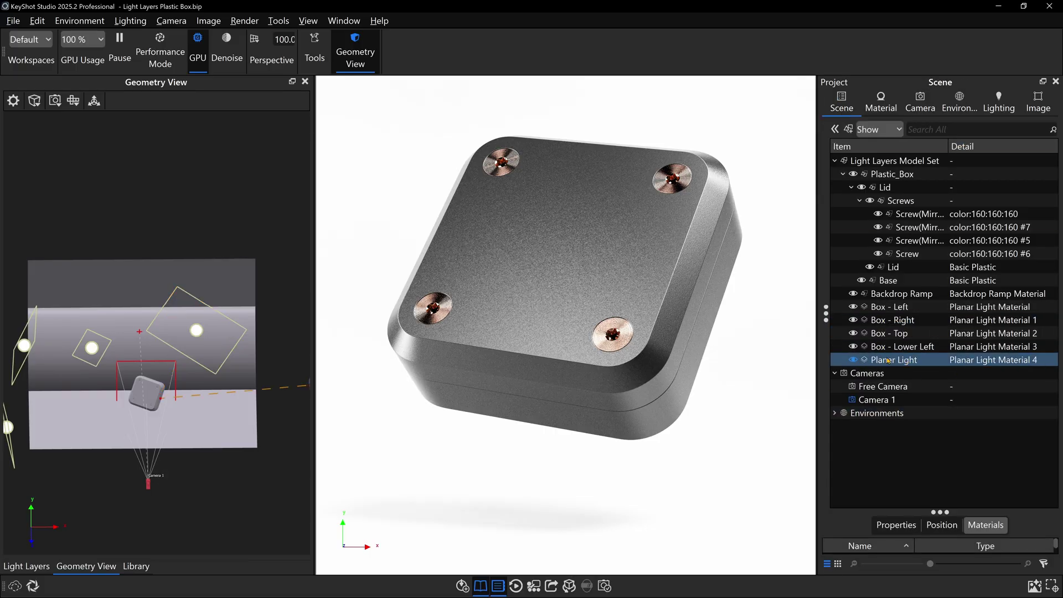
pyautogui.doubleClick(888, 359)
pyautogui.write('Box')
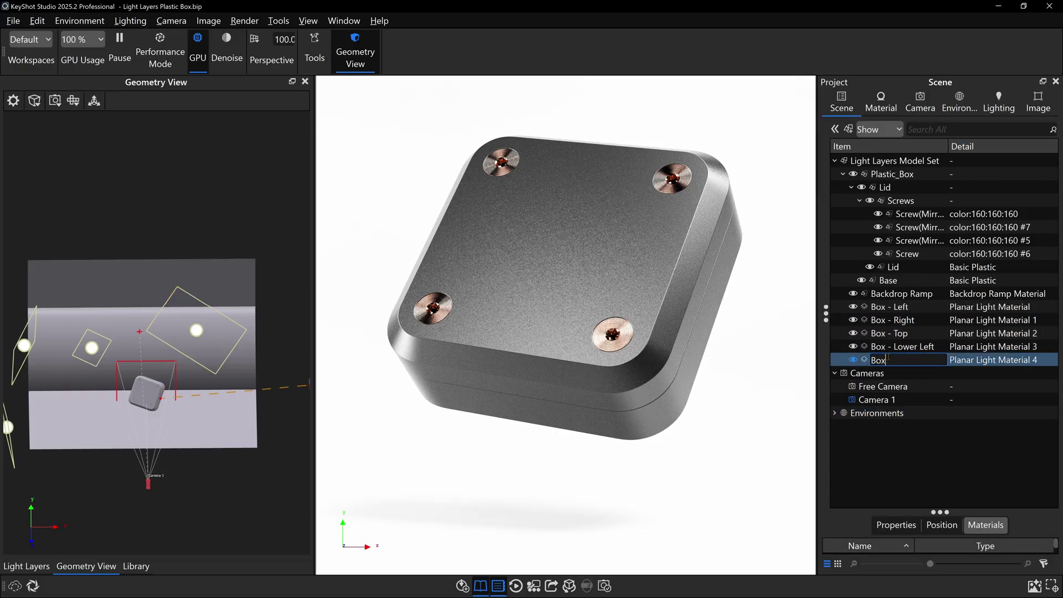
pyautogui.write(' - Lower Right')
pyautogui.press('Return')
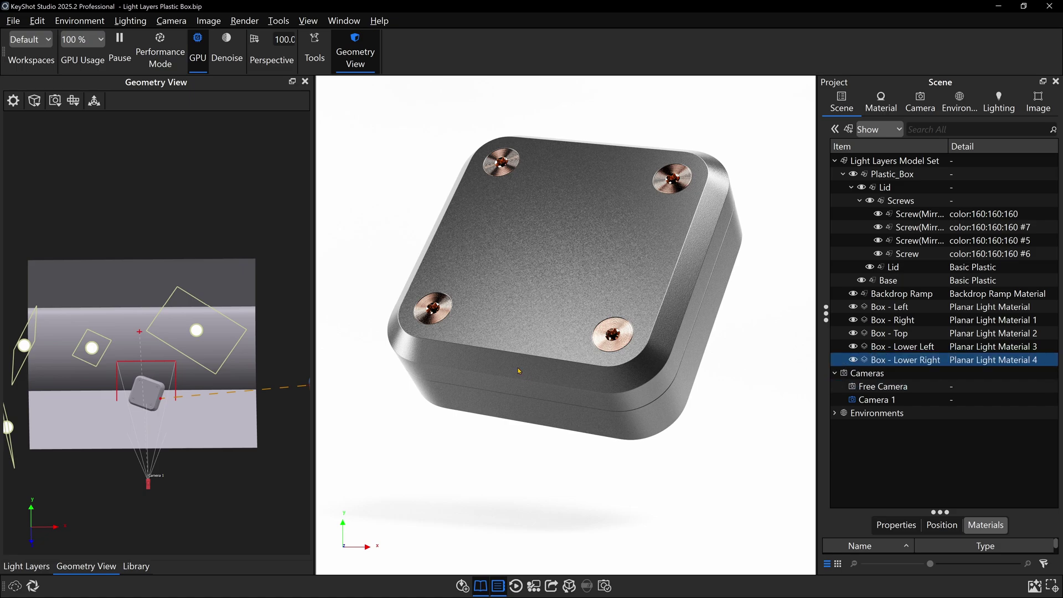
# Step: Reduce the Box - Lower Left light's power to 322 lumen and return to the scene tree
pyautogui.doubleClick(920, 347)
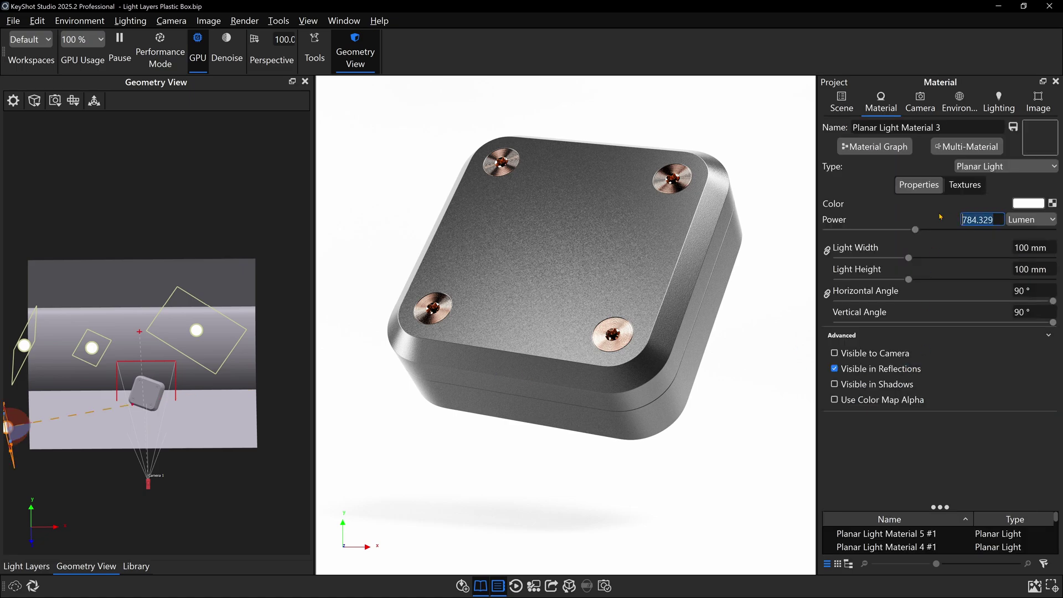
pyautogui.moveTo(916, 229); pyautogui.dragTo(864, 230)
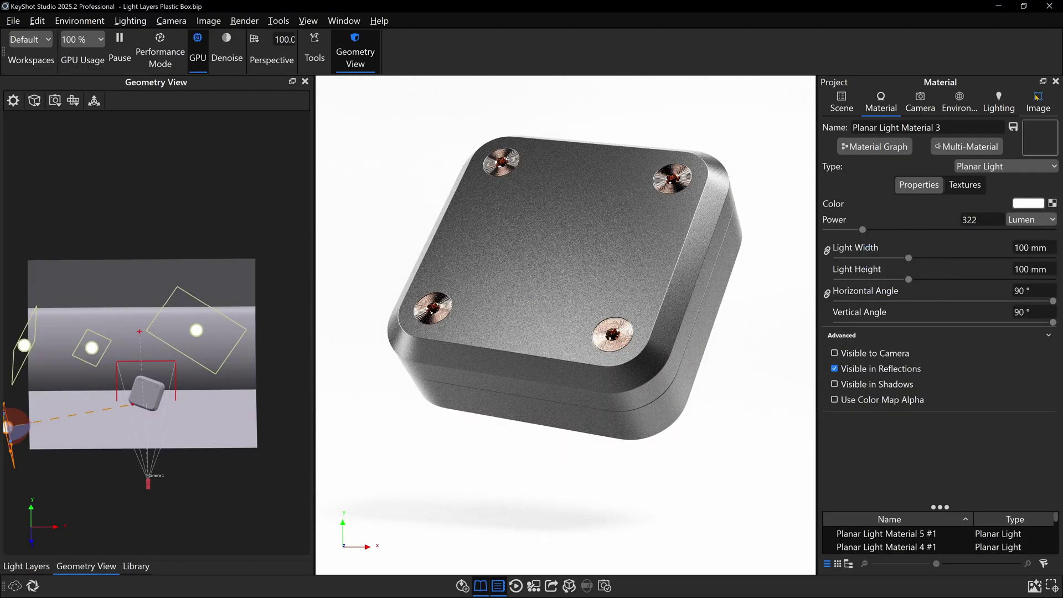
pyautogui.click(842, 103)
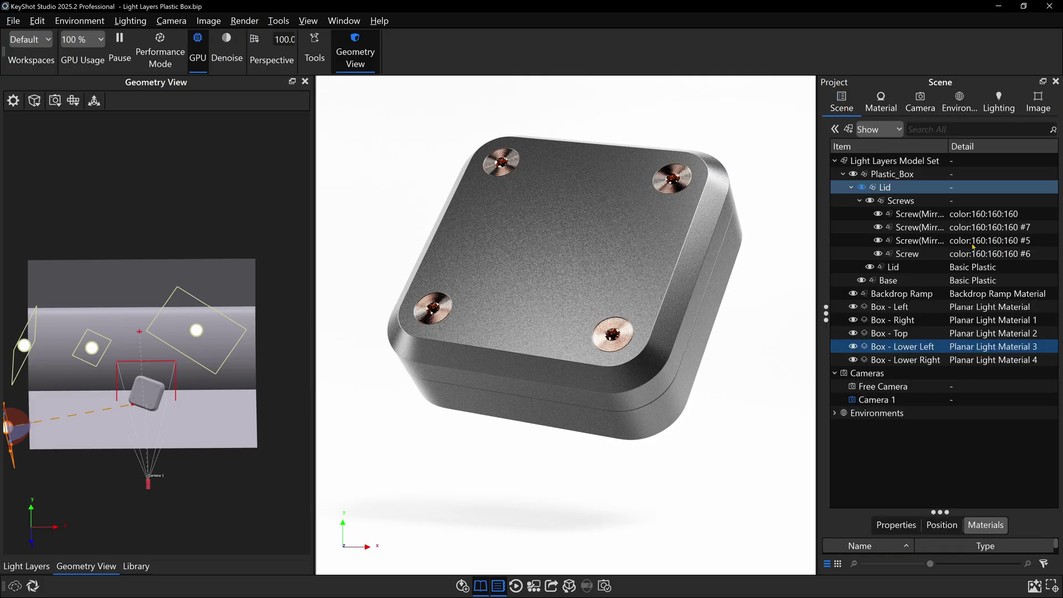
# Step: Reduce the Box - Top light's power to 128 lumen
pyautogui.doubleClick(895, 332)
pyautogui.moveTo(918, 231); pyautogui.dragTo(900, 231)
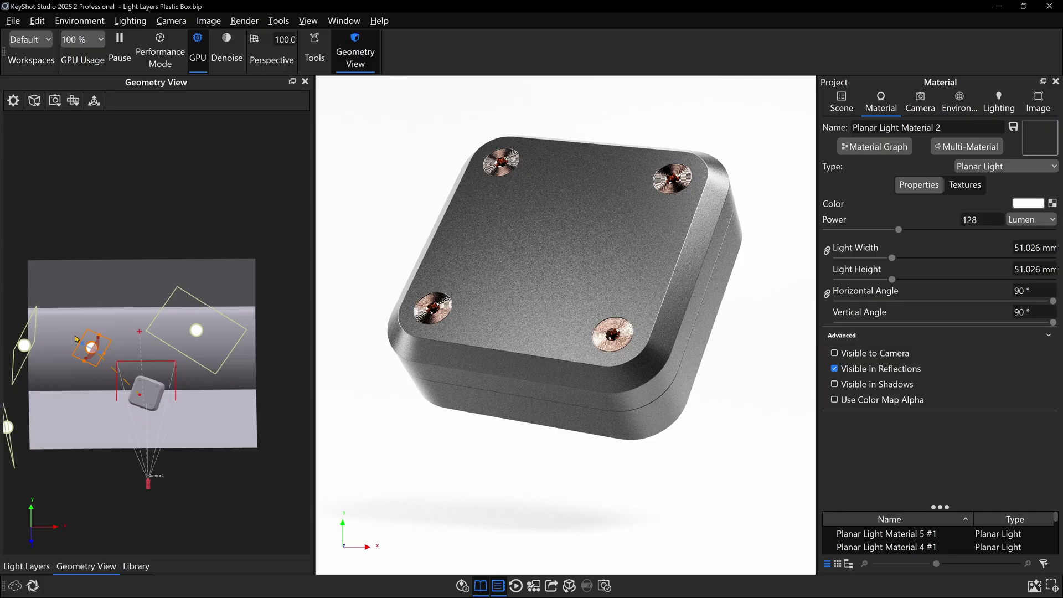
pyautogui.scroll(5, 73, 334)
pyautogui.moveTo(73, 334); pyautogui.dragTo(80, 360)
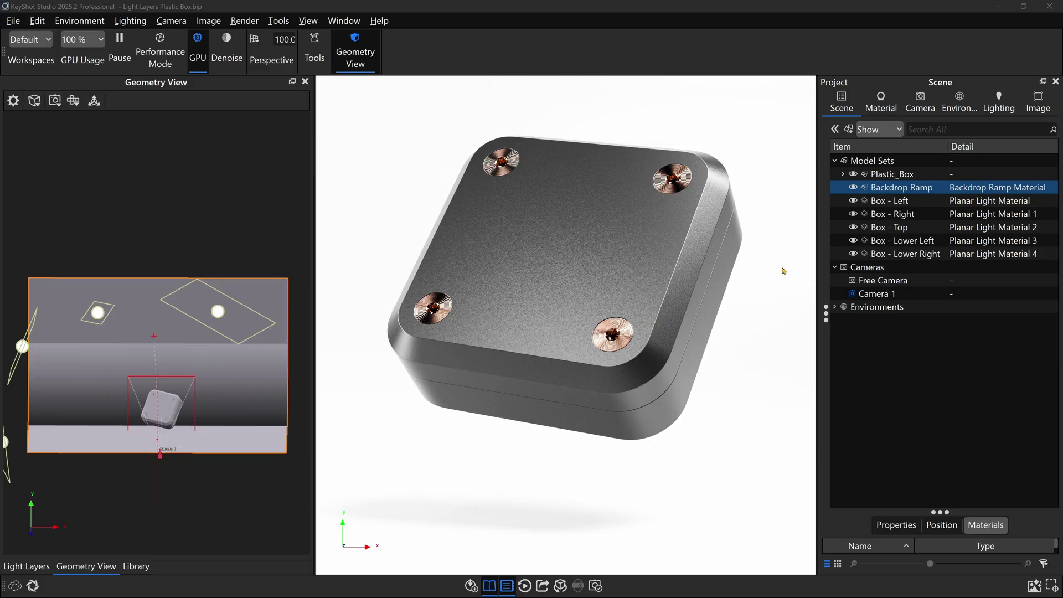
# Step: Hide all five box lights: Lower Right, Lower Left, Top, Right and Left
pyautogui.click(854, 253)
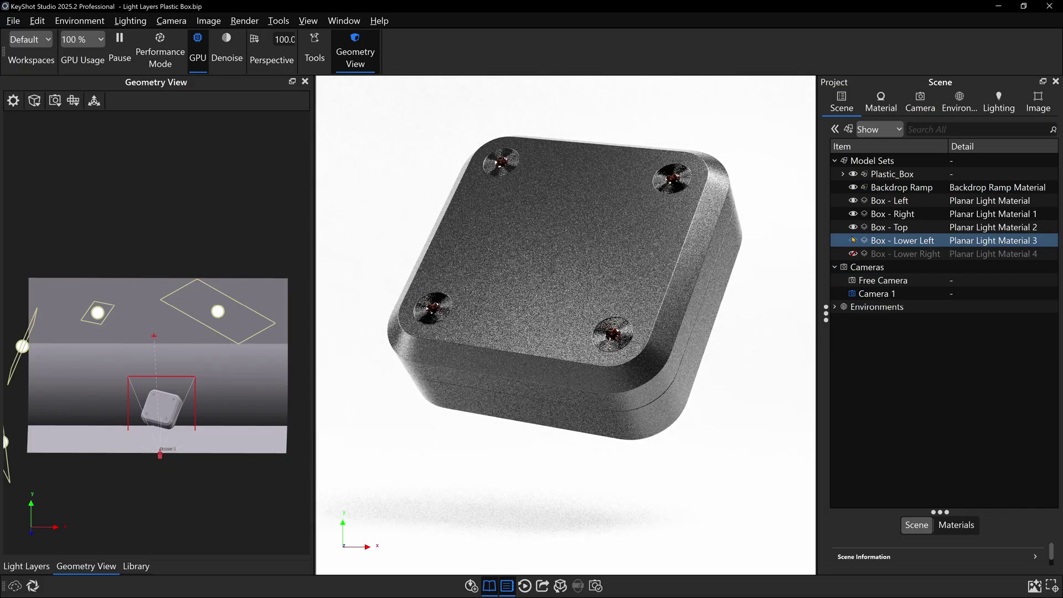
pyautogui.click(853, 240)
pyautogui.click(853, 227)
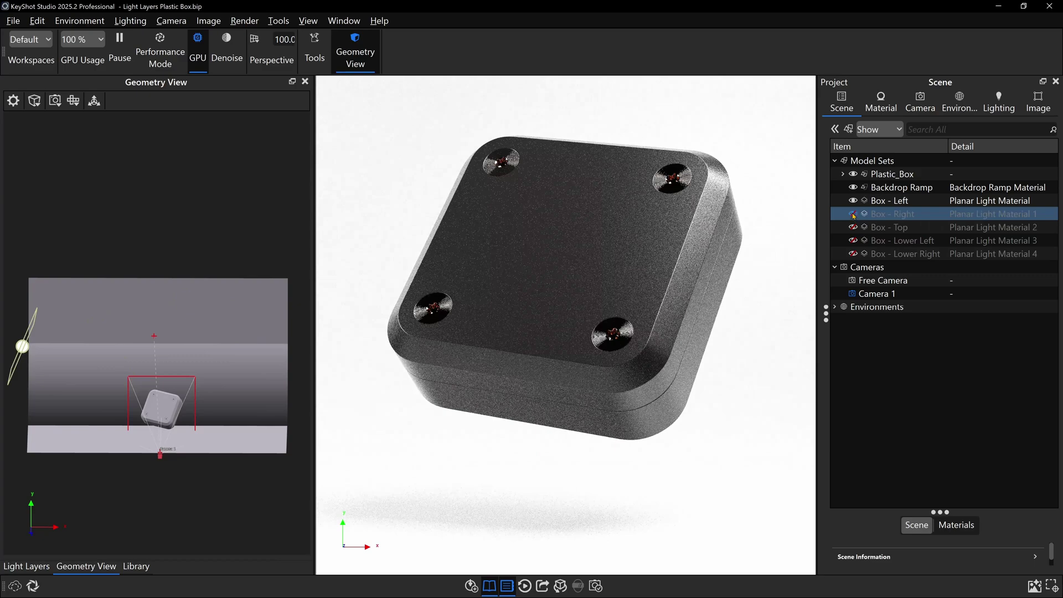
pyautogui.click(854, 214)
pyautogui.click(854, 201)
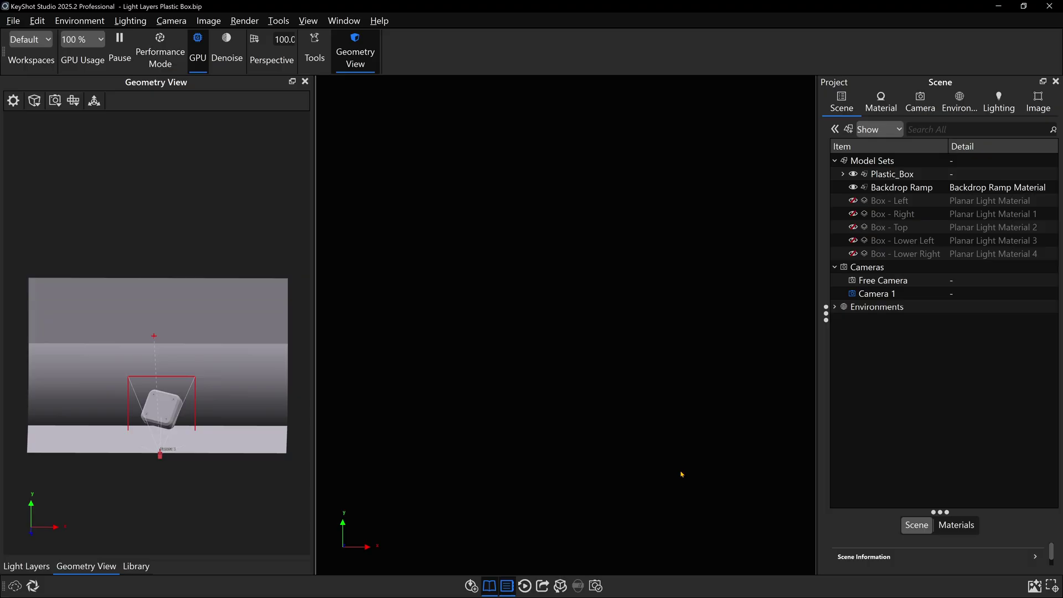
# Step: Add a new planar light and aim its highlight at the backdrop beside the box's upper left corner
pyautogui.click(894, 240)
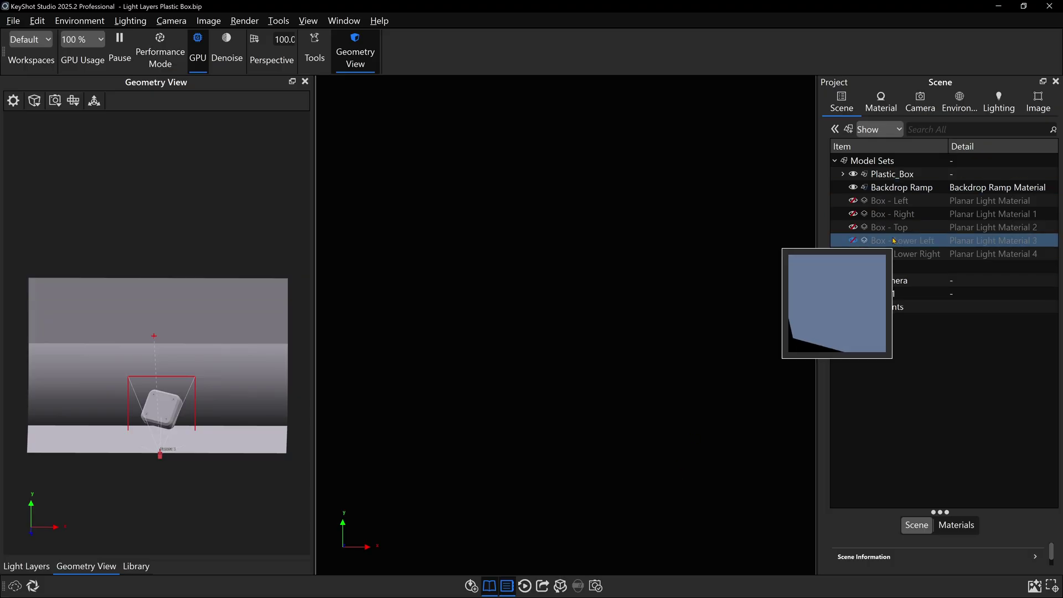
pyautogui.click(698, 472)
pyautogui.hotkey('ctrl', 'l')
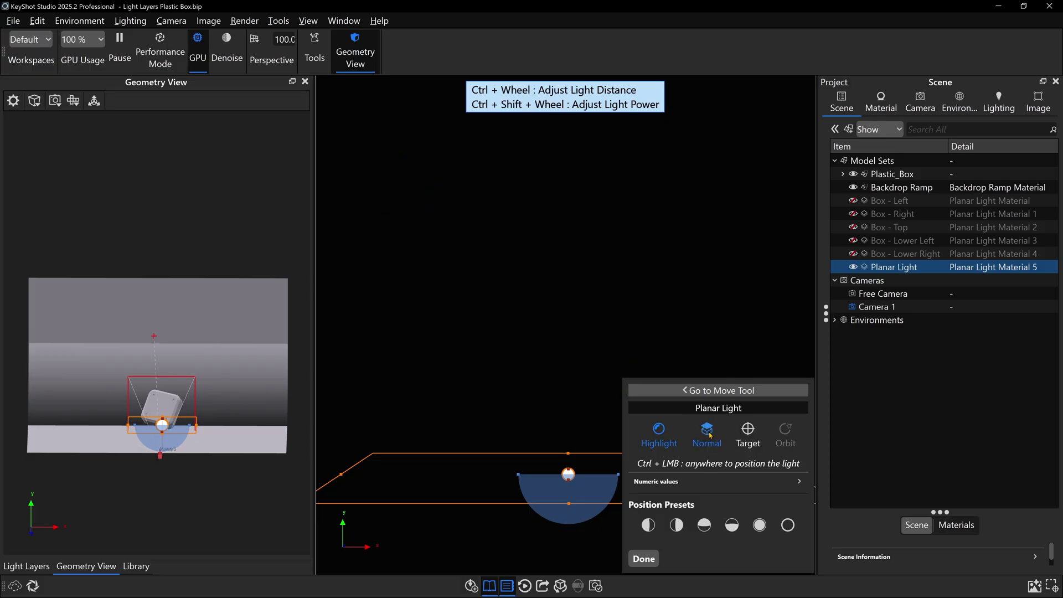
pyautogui.keyDown('ctrl'); pyautogui.click(402, 174); pyautogui.keyUp('ctrl')
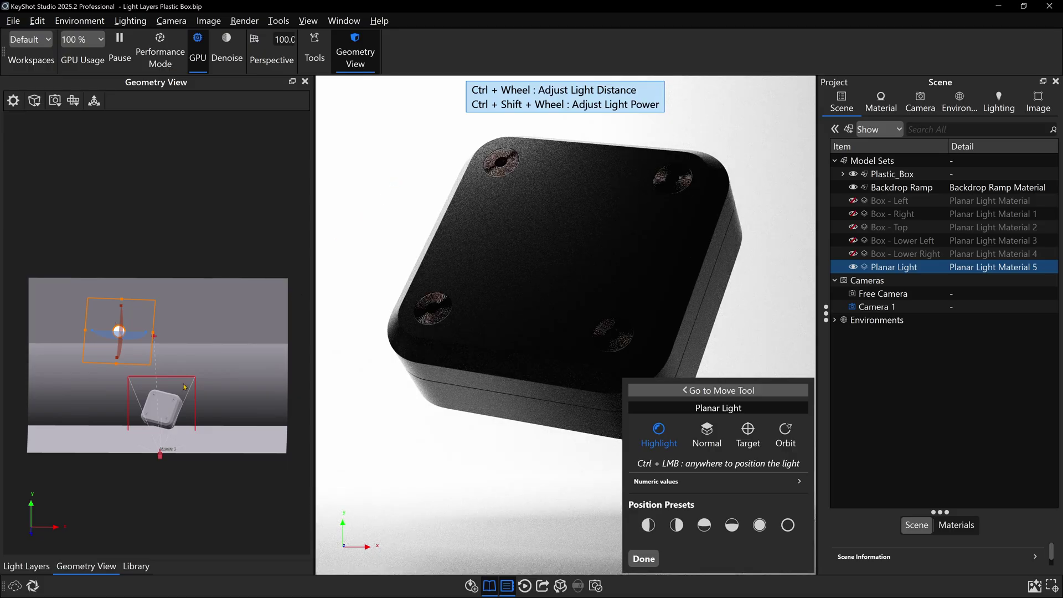
# Step: Give the new backdrop light a warm color with a temperature of 2500 Kelvin
pyautogui.doubleClick(903, 272)
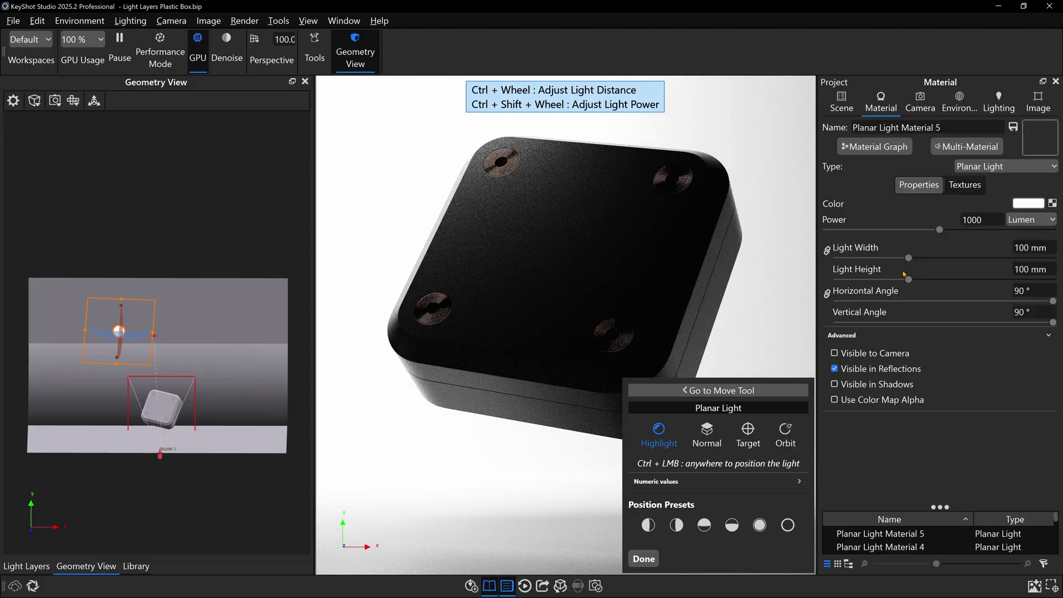
pyautogui.click(1012, 204)
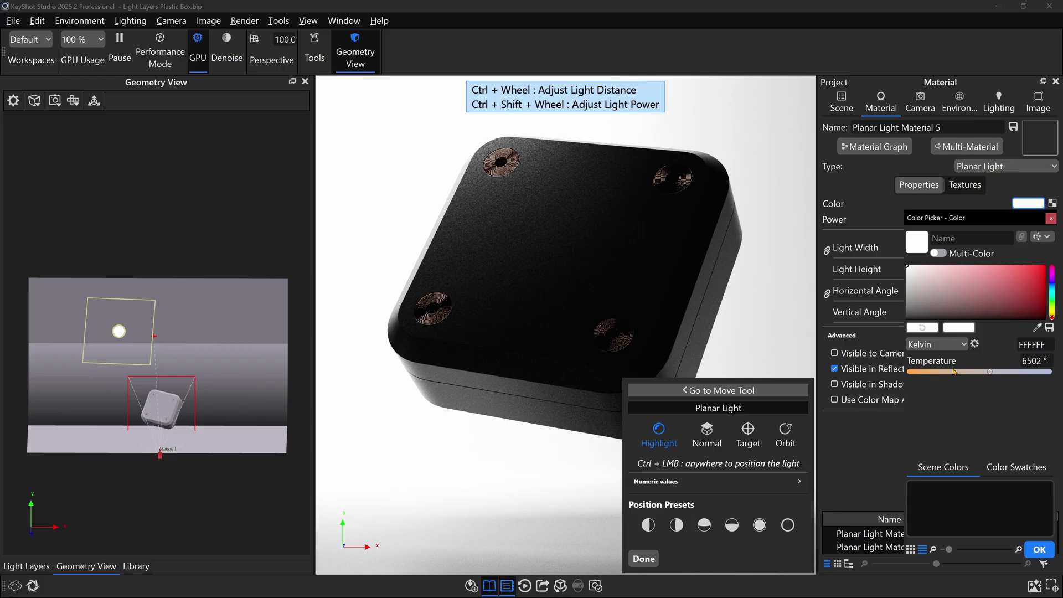
pyautogui.click(911, 372)
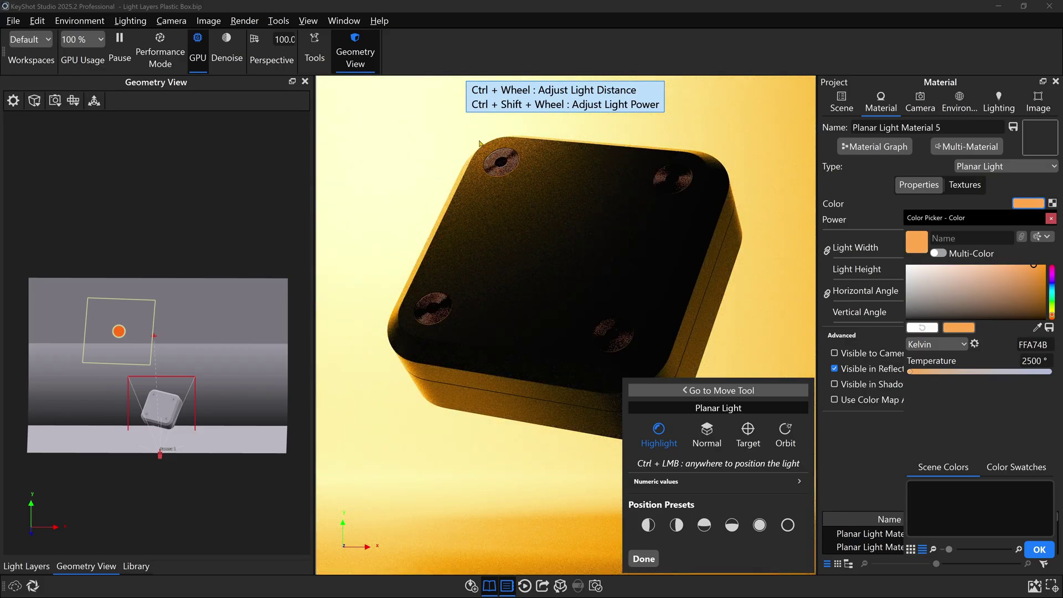
# Step: Orbit the warm light to the upper left side of the scene and adjust its distance from the backdrop
pyautogui.click(785, 435)
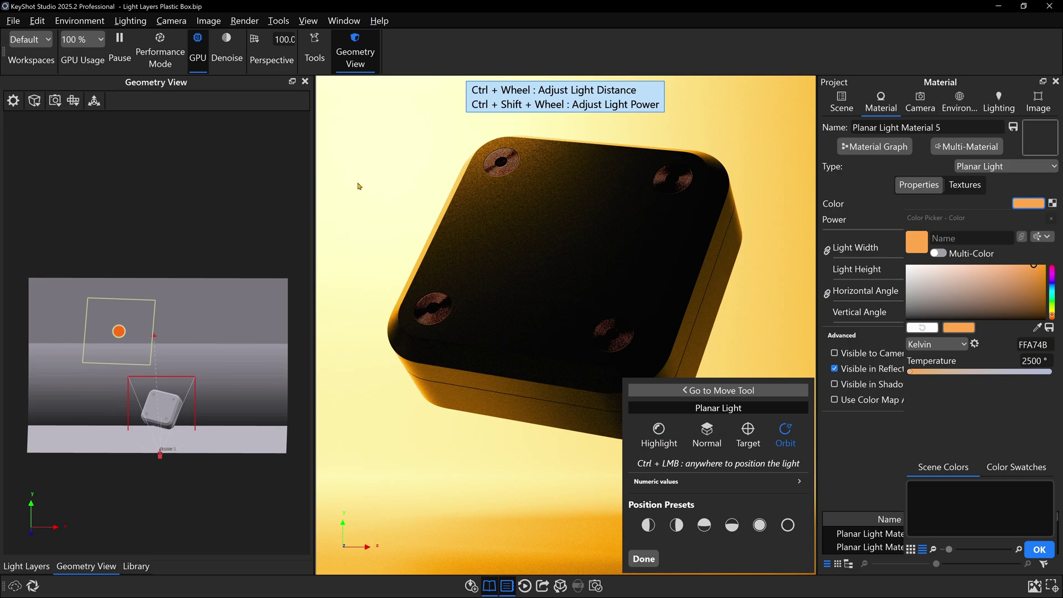
pyautogui.keyDown('ctrl'); pyautogui.moveTo(386, 172); pyautogui.dragTo(424, 181); pyautogui.keyUp('ctrl')
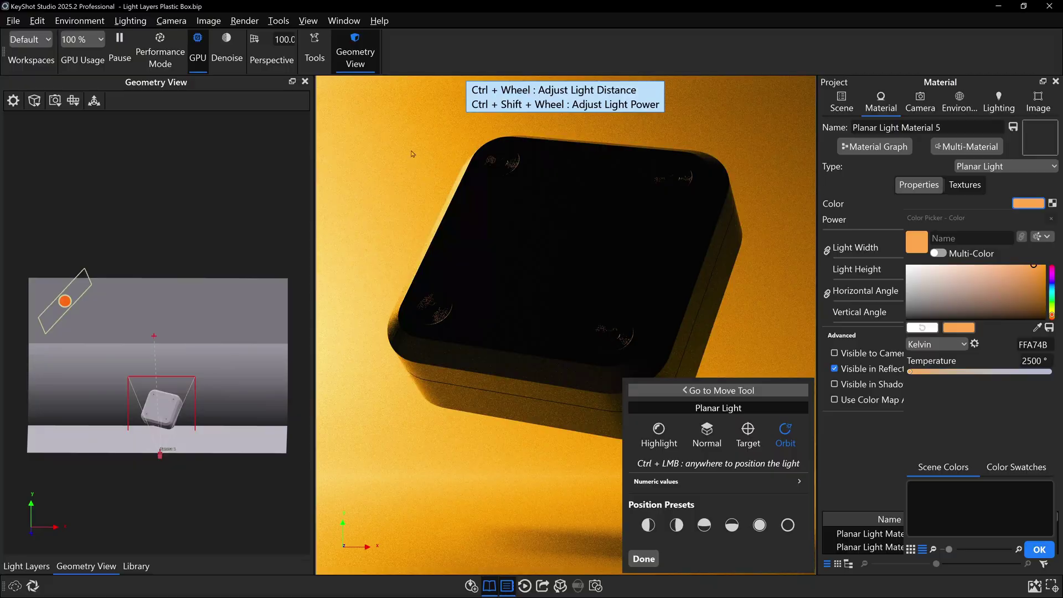
pyautogui.keyDown('ctrl'); pyautogui.scroll(1, 412, 154); pyautogui.keyUp('ctrl')
pyautogui.keyDown('ctrl'); pyautogui.scroll(-6, 411, 154); pyautogui.keyUp('ctrl')
pyautogui.keyDown('ctrl'); pyautogui.scroll(-3, 412, 153); pyautogui.keyUp('ctrl')
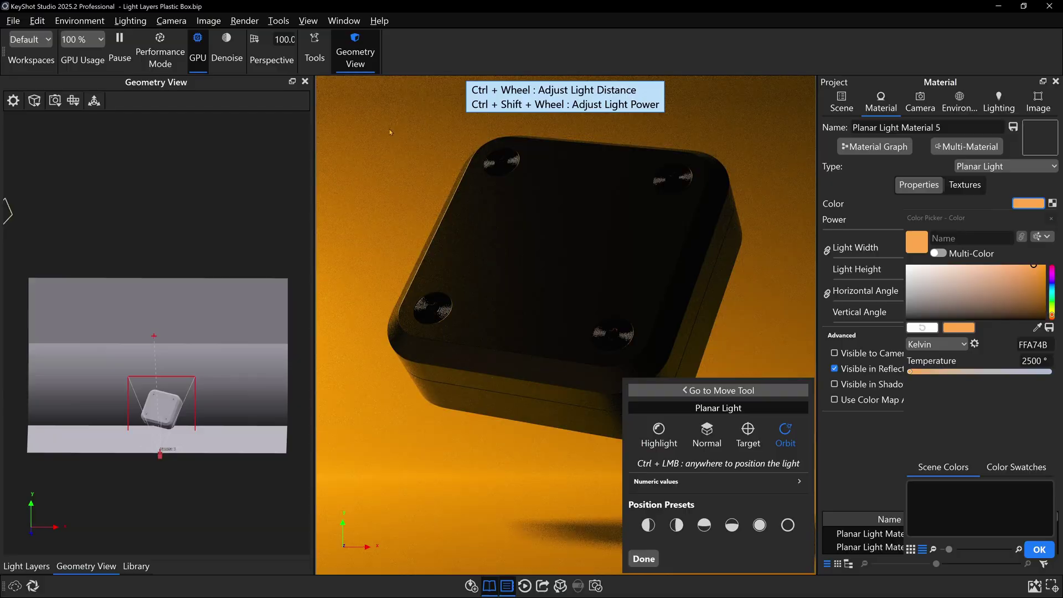
pyautogui.moveTo(214, 261); pyautogui.dragTo(247, 256, button='middle')
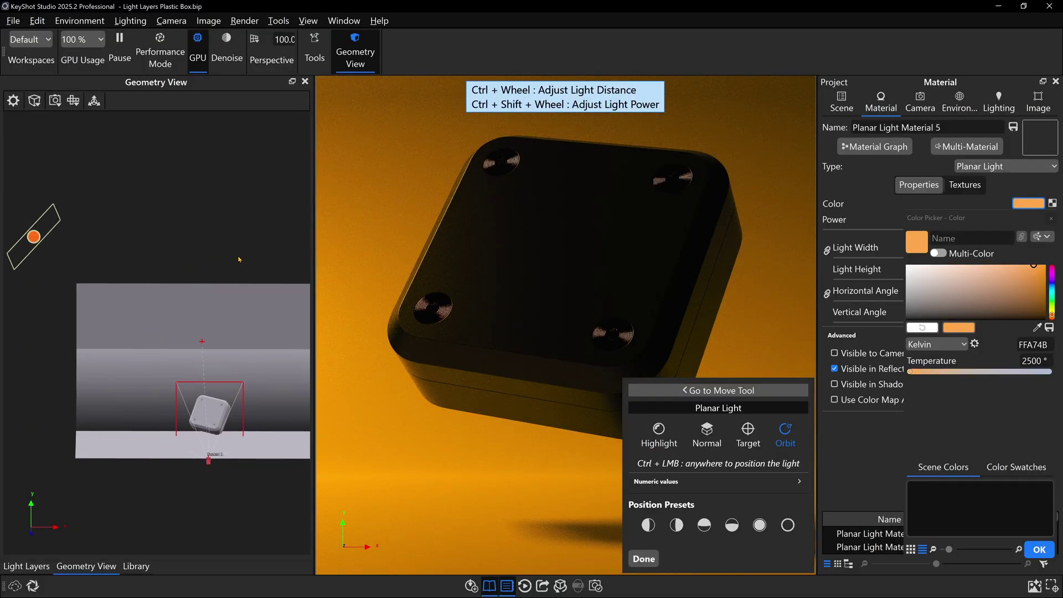
pyautogui.keyDown('ctrl'); pyautogui.scroll(-3, 340, 127); pyautogui.keyUp('ctrl')
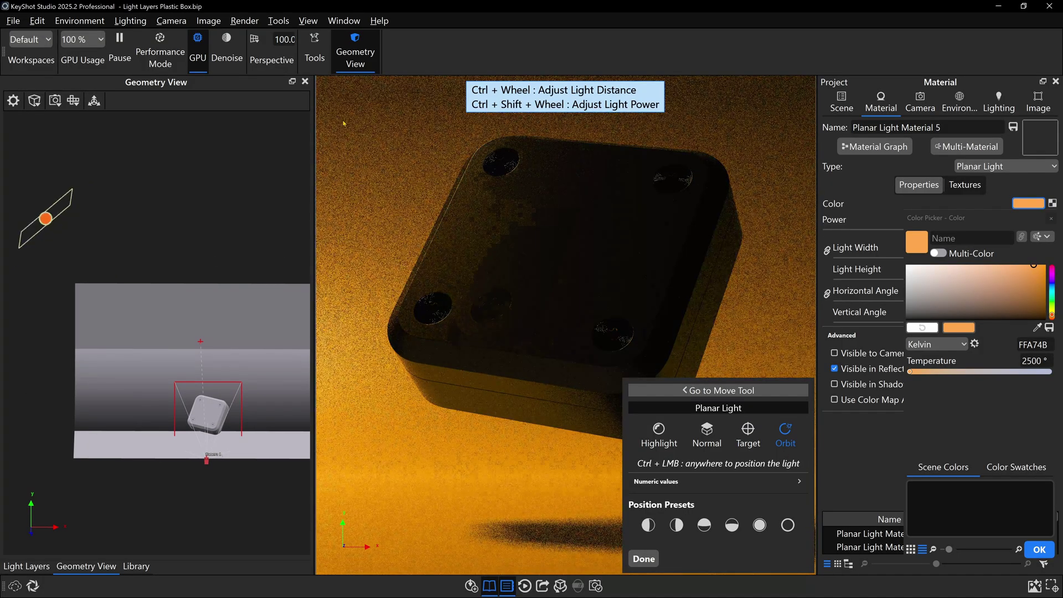
# Step: Refine the warm light's orbit position, reduce its power to about 627 lumen, and accept the position and color
pyautogui.moveTo(345, 126)
pyautogui.keyDown('ctrl'); pyautogui.mouseDown()
pyautogui.moveTo(361, 128)
pyautogui.moveTo(331, 119)
pyautogui.mouseUp(); pyautogui.keyUp('ctrl')
pyautogui.keyDown('ctrl'); pyautogui.scroll(3, 330, 117); pyautogui.keyUp('ctrl')
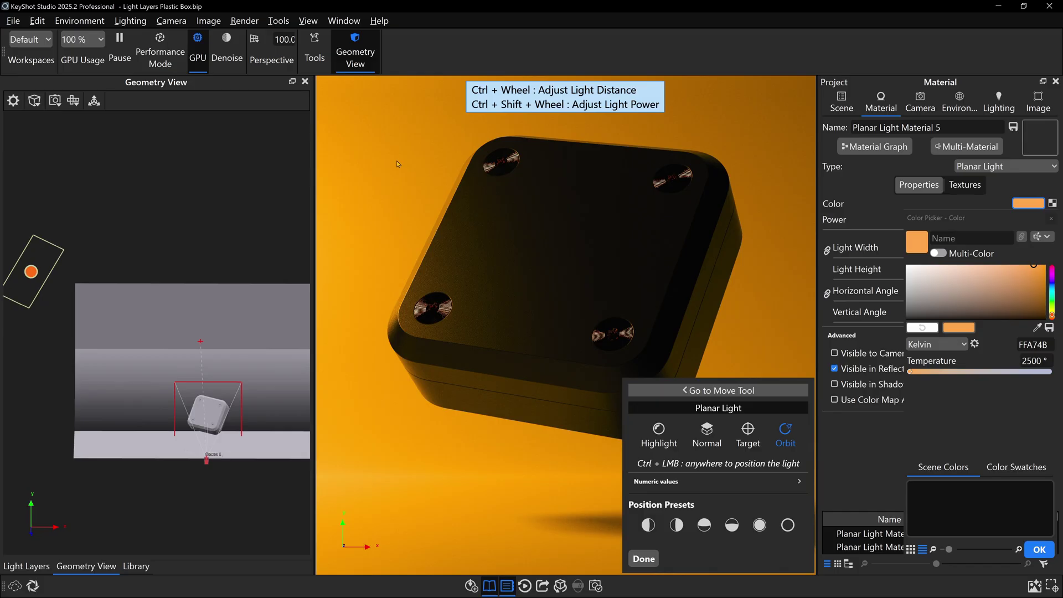
pyautogui.keyDown('ctrl'); pyautogui.keyDown('shift'); pyautogui.scroll(-2, 396, 164); pyautogui.keyUp('shift'); pyautogui.keyUp('ctrl')
pyautogui.keyDown('ctrl'); pyautogui.keyDown('shift'); pyautogui.scroll(-2, 396, 163); pyautogui.keyUp('shift'); pyautogui.keyUp('ctrl')
pyautogui.click(643, 558)
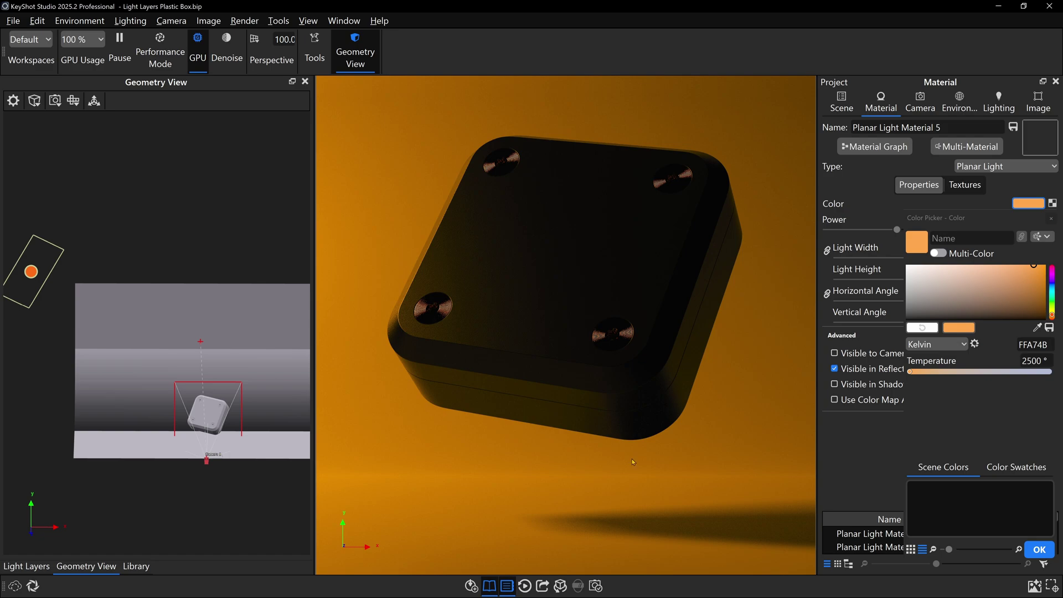
pyautogui.click(1040, 549)
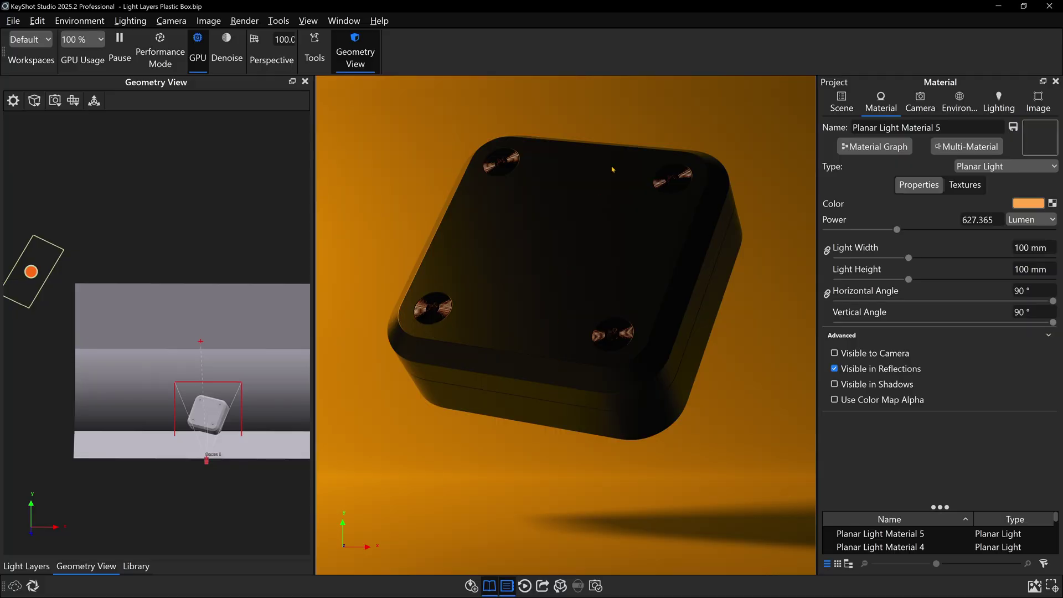
# Step: Rename the warm planar light as Backdrop - Left
pyautogui.click(839, 99)
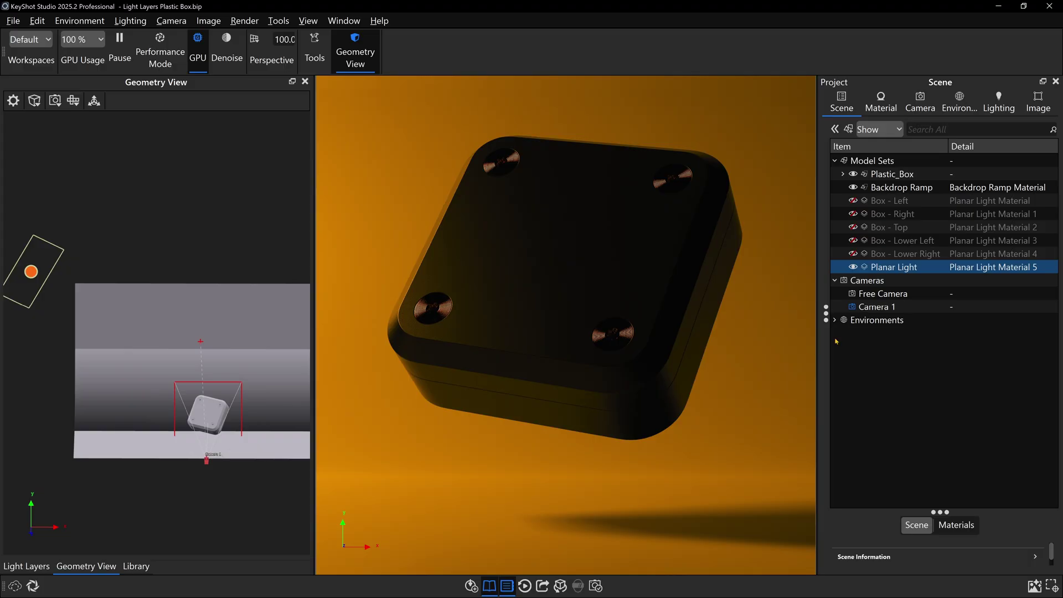
pyautogui.doubleClick(887, 265)
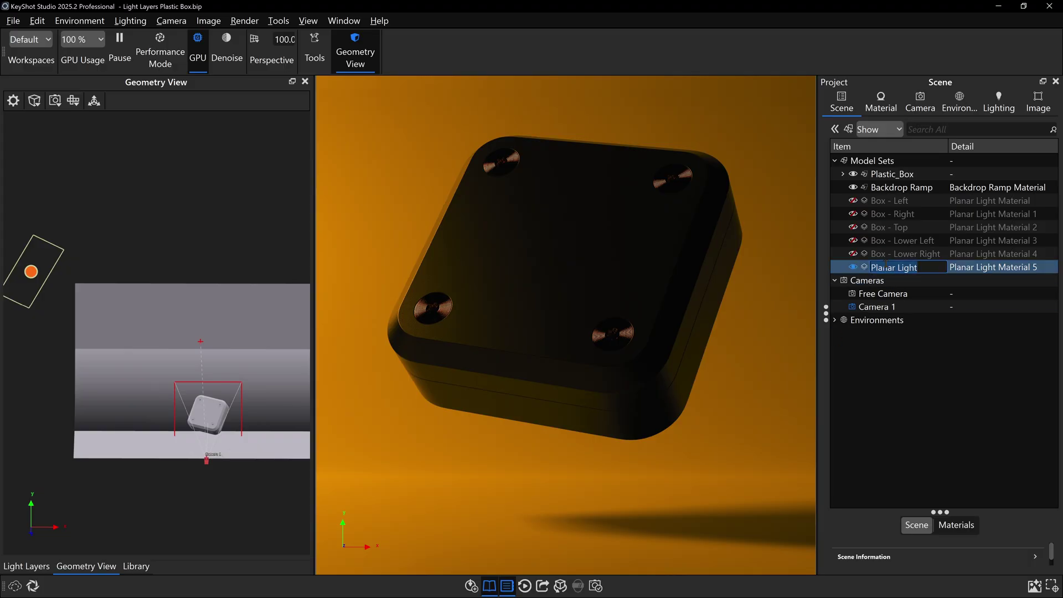
pyautogui.write('Backdrop - Left')
pyautogui.press('Return')
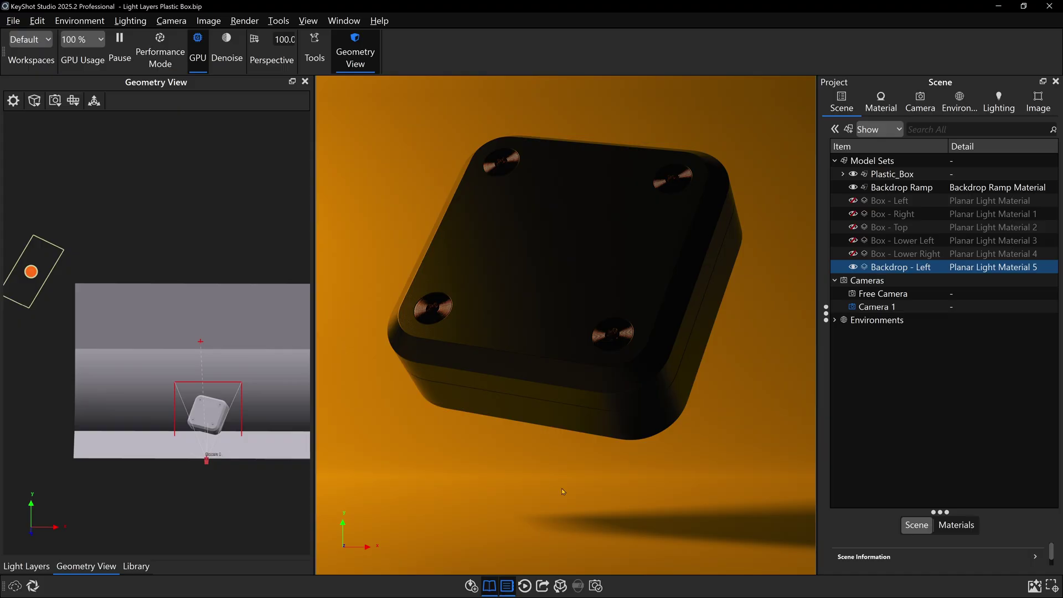
# Step: Add another planar light and raise it well above the box, fine-tuning its height over the backdrop
pyautogui.hotkey('ctrl', 'l')
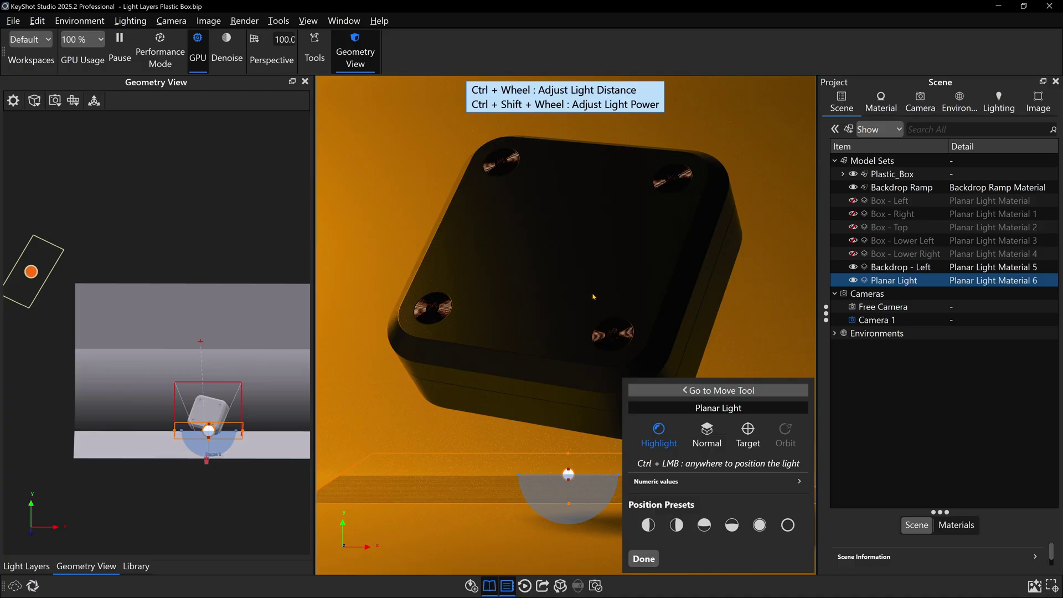
pyautogui.keyDown('ctrl'); pyautogui.scroll(-5, 592, 295); pyautogui.keyUp('ctrl')
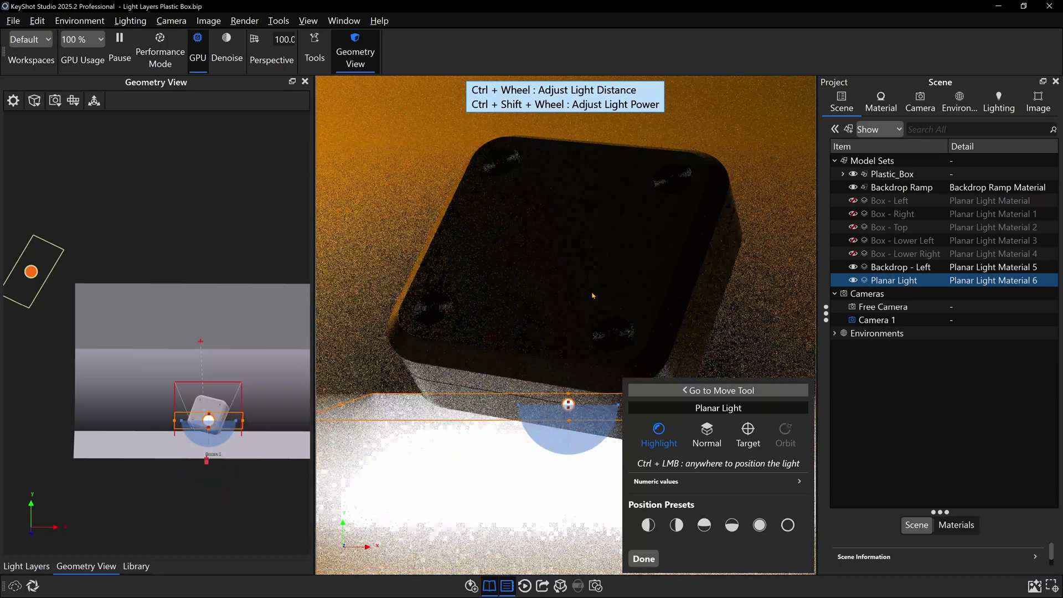
pyautogui.keyDown('ctrl'); pyautogui.scroll(-10, 593, 296); pyautogui.keyUp('ctrl')
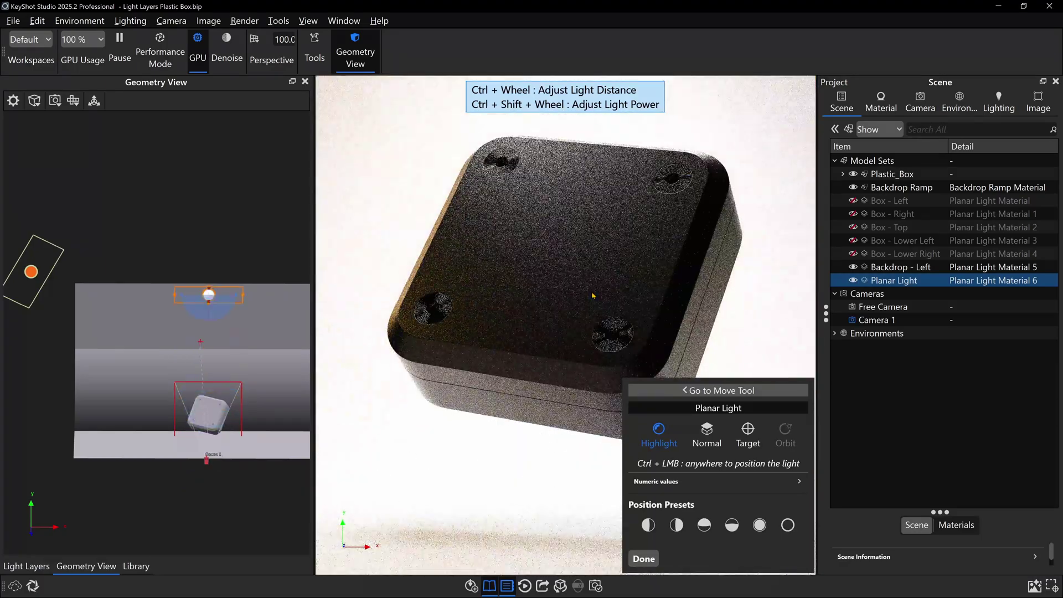
pyautogui.keyDown('ctrl'); pyautogui.scroll(-6, 593, 296); pyautogui.keyUp('ctrl')
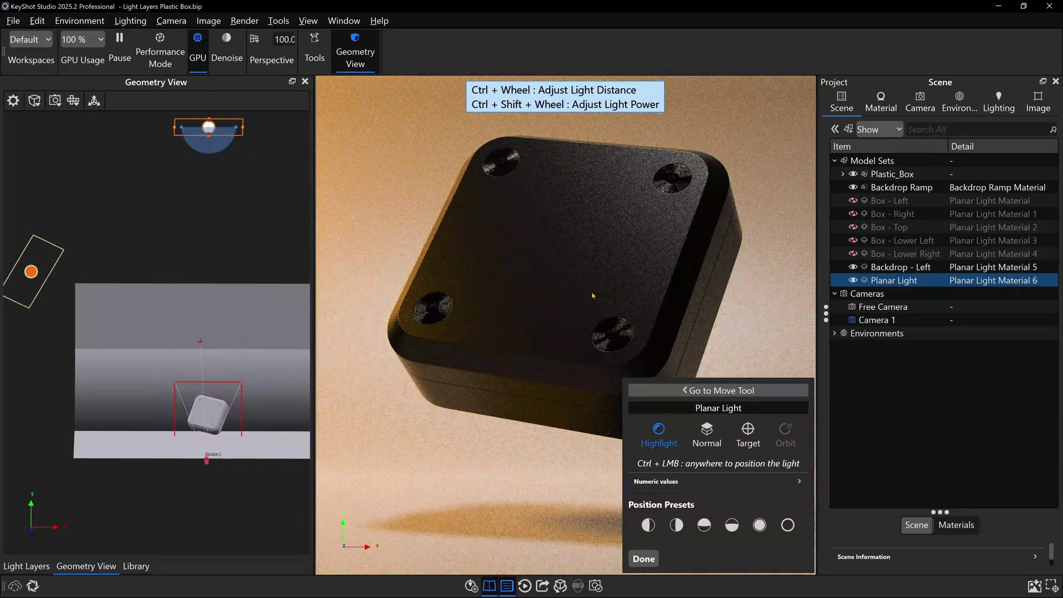
pyautogui.moveTo(626, 434); pyautogui.dragTo(379, 204)
pyautogui.keyDown('ctrl'); pyautogui.scroll(4, 639, 516); pyautogui.keyUp('ctrl')
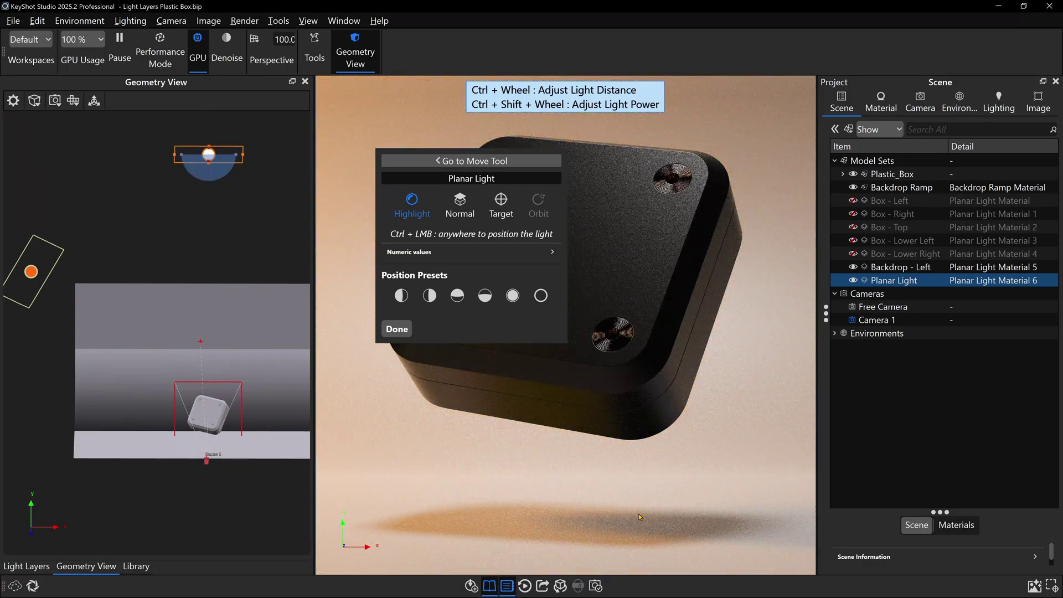
pyautogui.keyDown('ctrl'); pyautogui.scroll(2, 639, 516); pyautogui.keyUp('ctrl')
# Step: Resize the overhead planar light to about 130 mm wide and 98 mm high
pyautogui.moveTo(274, 172); pyautogui.dragTo(249, 192)
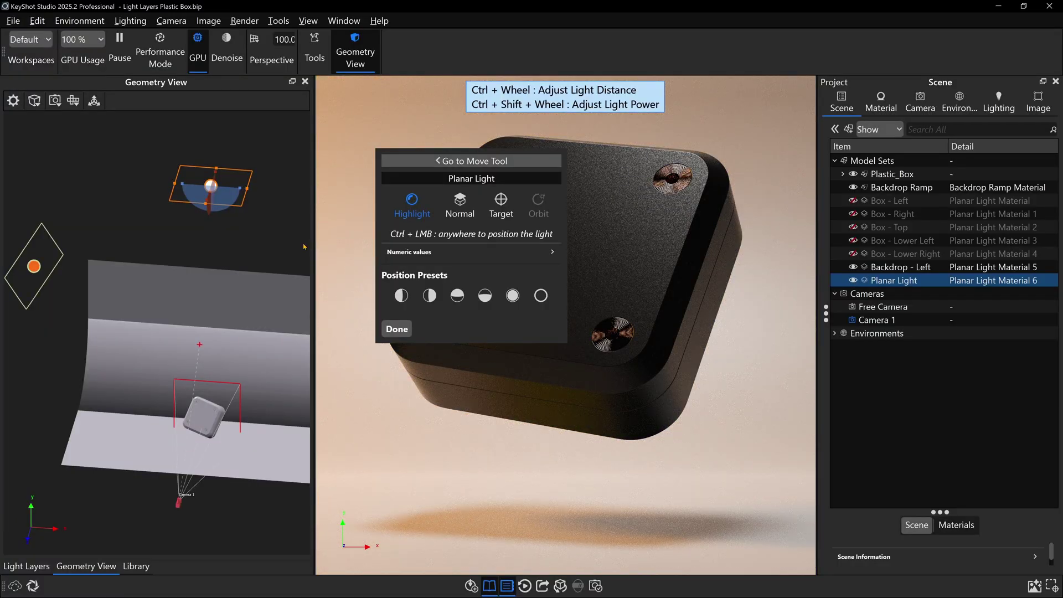
pyautogui.moveTo(250, 196); pyautogui.dragTo(229, 194)
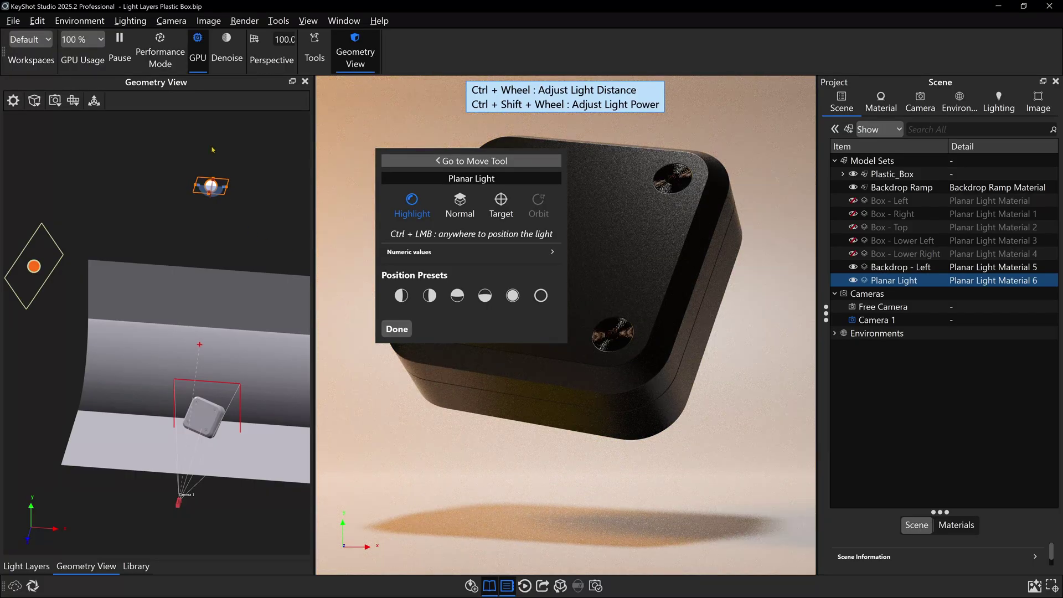
pyautogui.moveTo(231, 189); pyautogui.dragTo(255, 195)
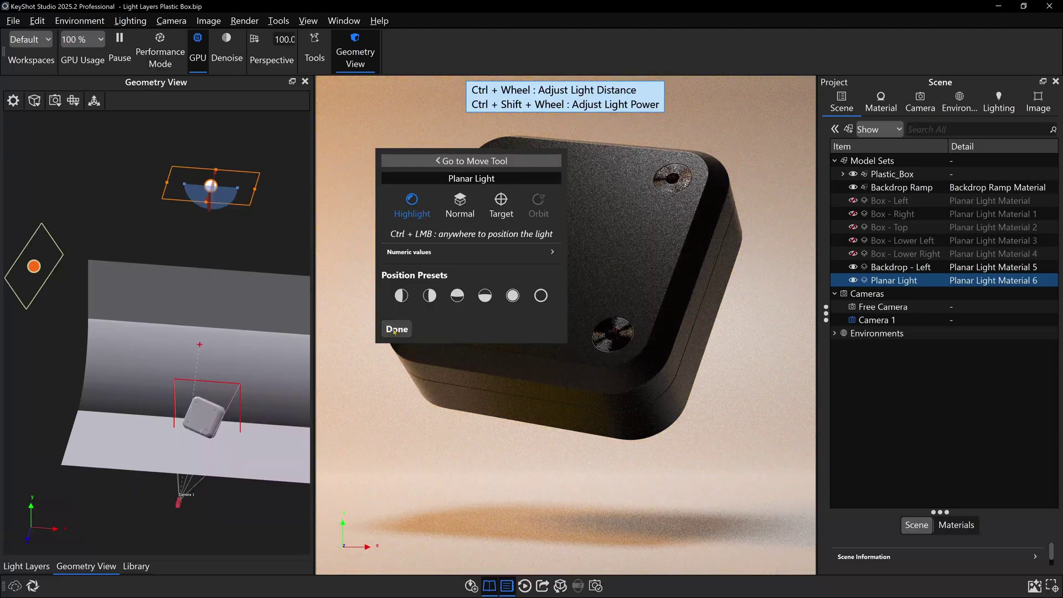
# Step: Set the overhead light's color to the cool blue A9BDF8 and finish positioning the light
pyautogui.doubleClick(923, 283)
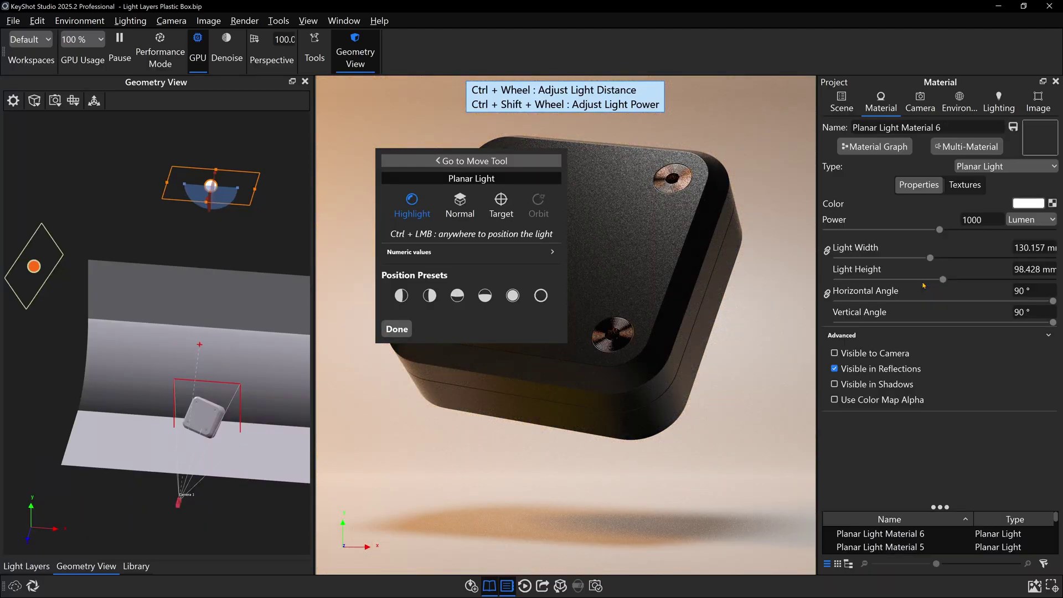
pyautogui.click(1029, 204)
pyautogui.click(1050, 372)
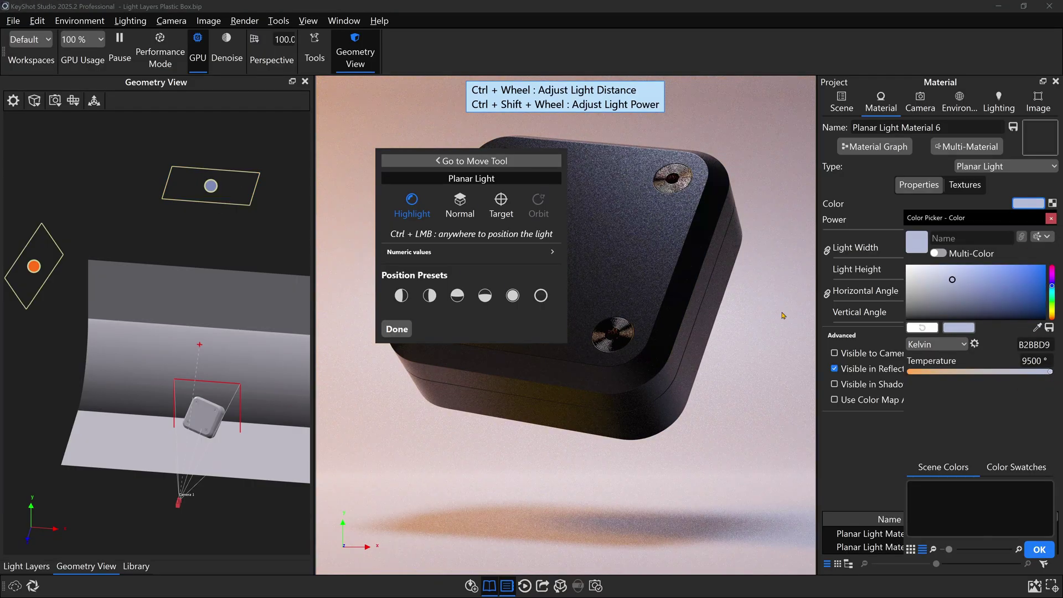
pyautogui.click(978, 268)
pyautogui.moveTo(977, 266); pyautogui.dragTo(980, 268)
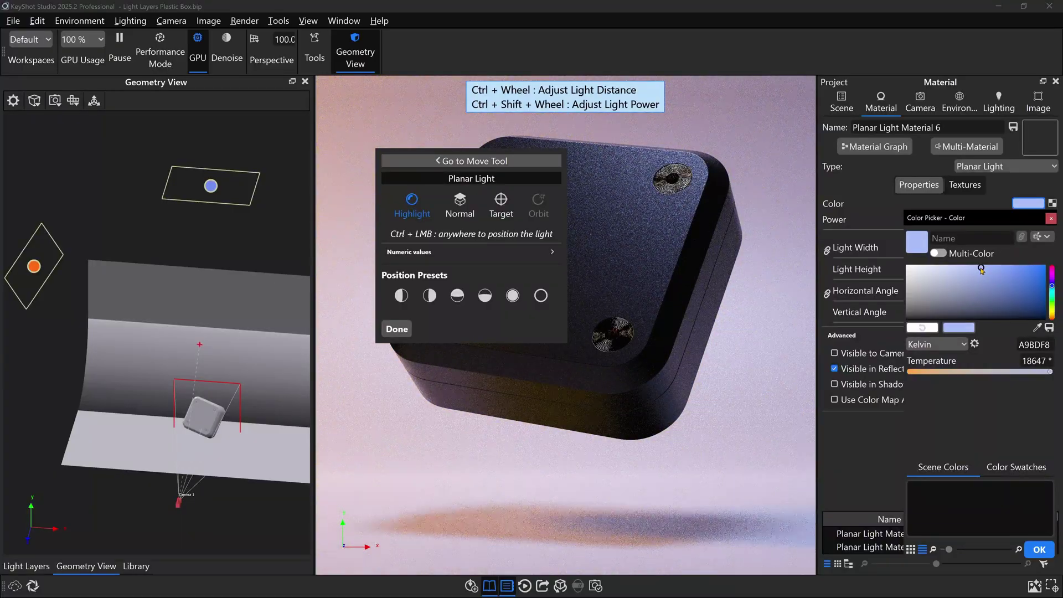
pyautogui.click(1038, 550)
pyautogui.click(401, 295)
pyautogui.click(397, 329)
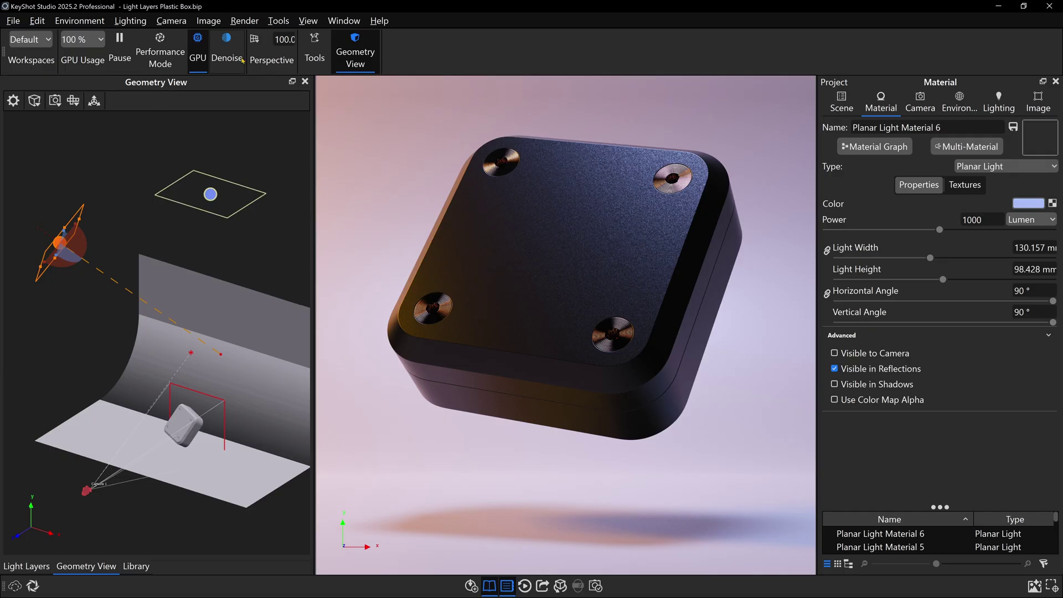
# Step: Reposition the Backdrop - Left light with the Light Positioning tool in Orbit mode, swinging it down around its target
pyautogui.click(320, 53)
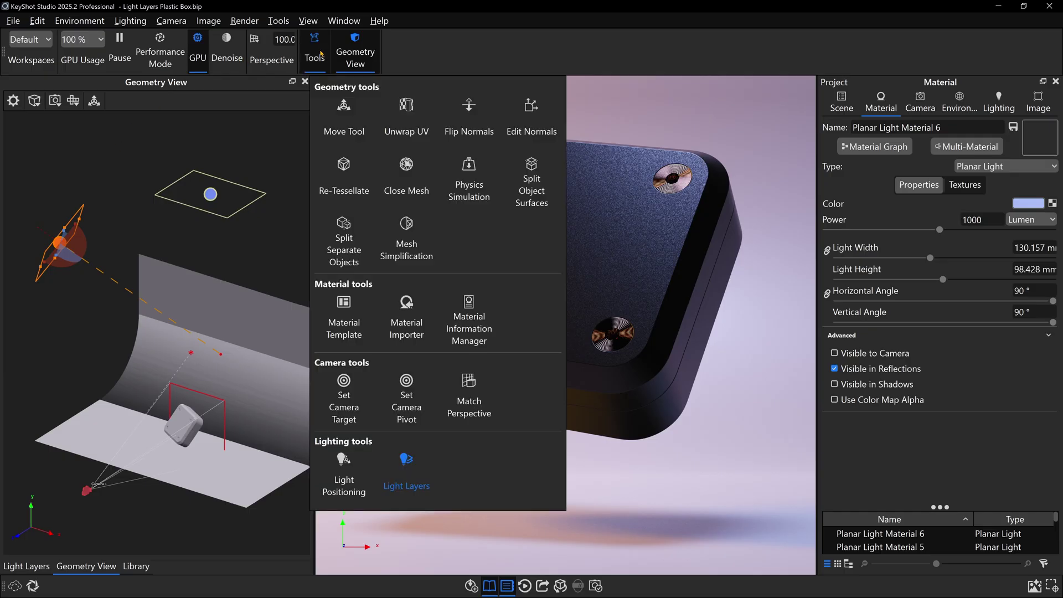
pyautogui.click(347, 475)
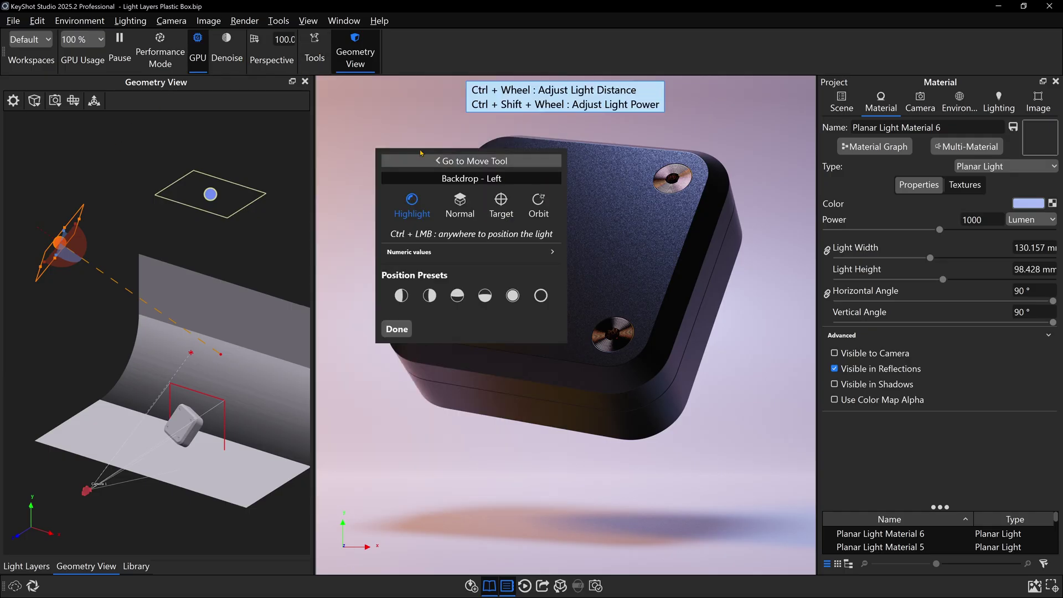
pyautogui.moveTo(421, 154); pyautogui.dragTo(667, 230)
pyautogui.click(785, 280)
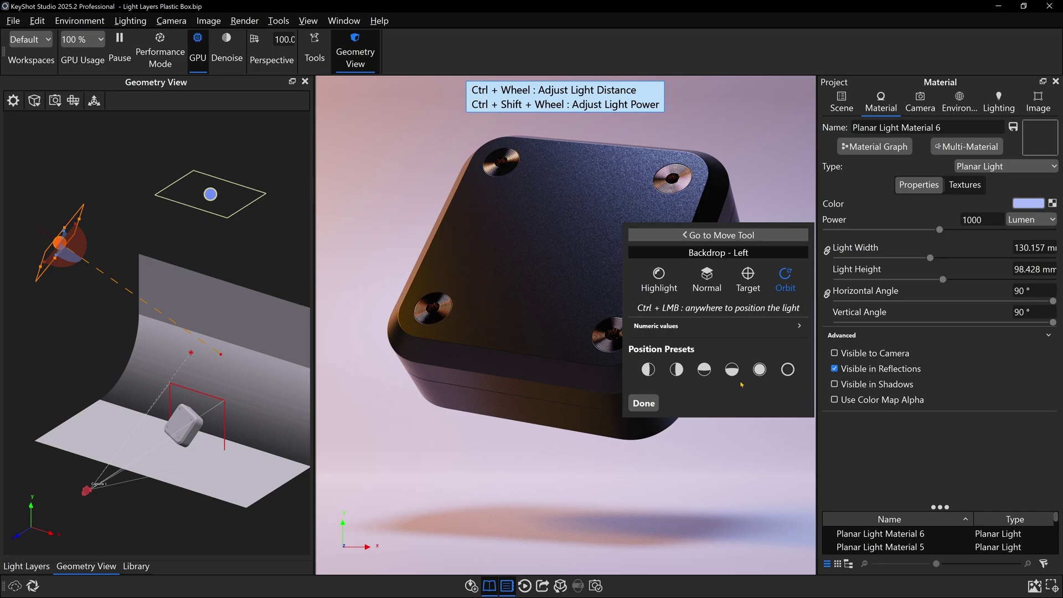
pyautogui.keyDown('ctrl'); pyautogui.moveTo(367, 195); pyautogui.dragTo(358, 160); pyautogui.keyUp('ctrl')
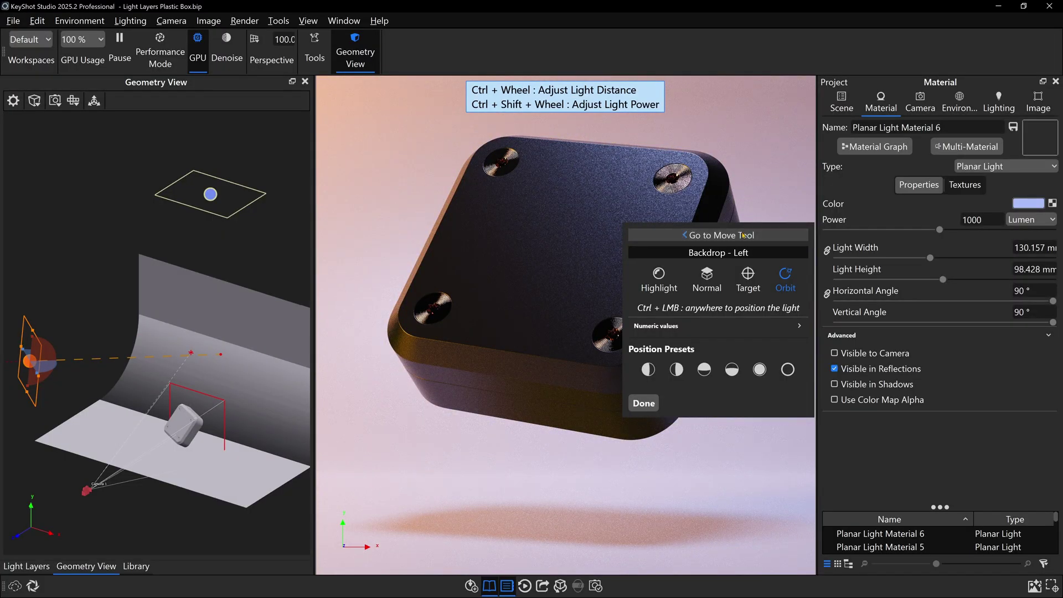
# Step: Move the Backdrop - Left light closer to the backdrop with the Move Tool and turn it about 13° around its local Z axis
pyautogui.click(726, 235)
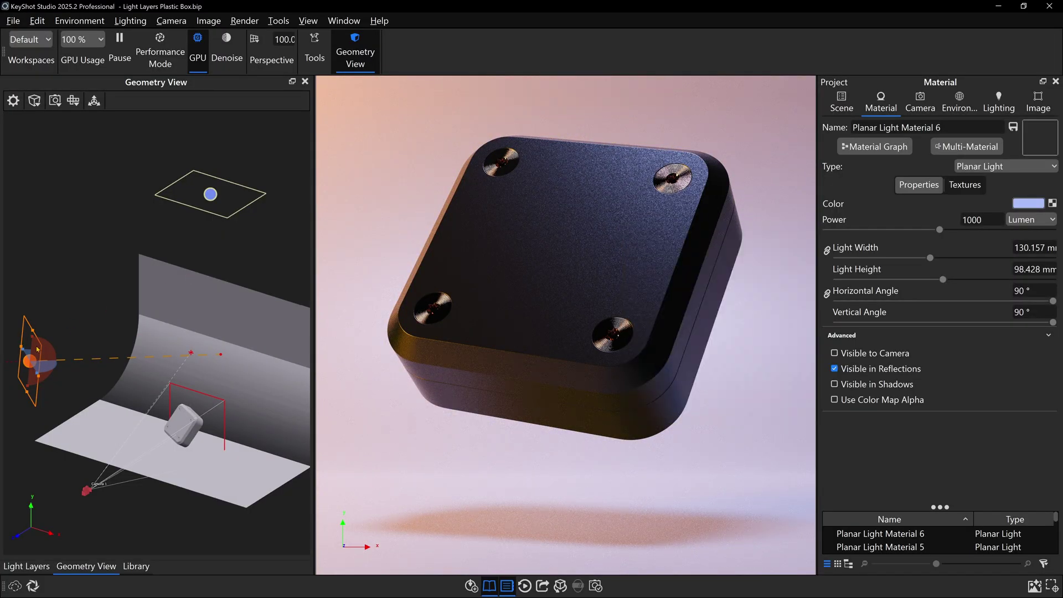
pyautogui.click(99, 102)
pyautogui.scroll(4, 153, 354)
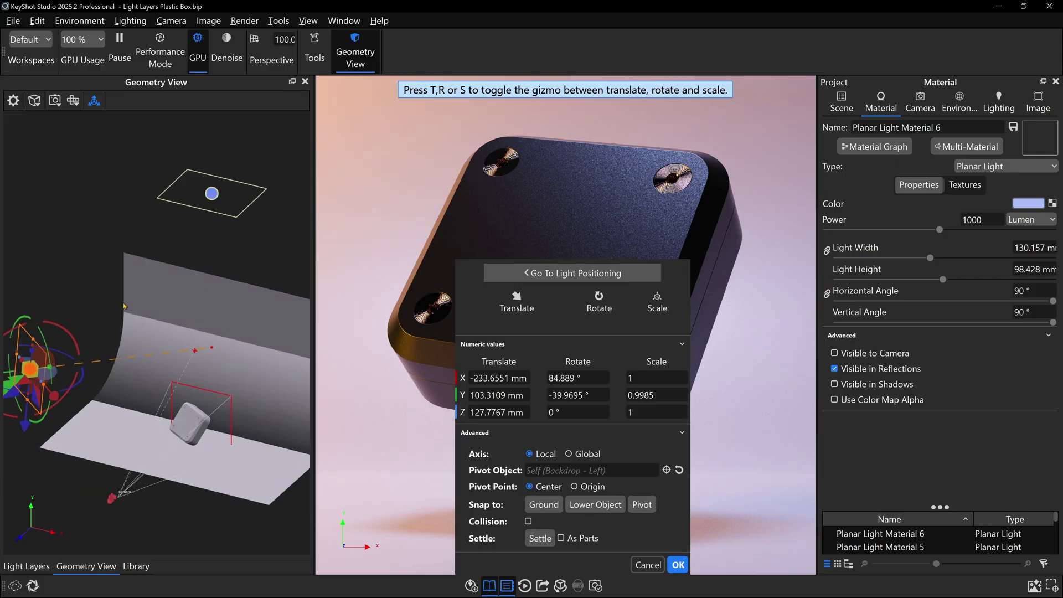
pyautogui.moveTo(158, 375); pyautogui.dragTo(177, 437)
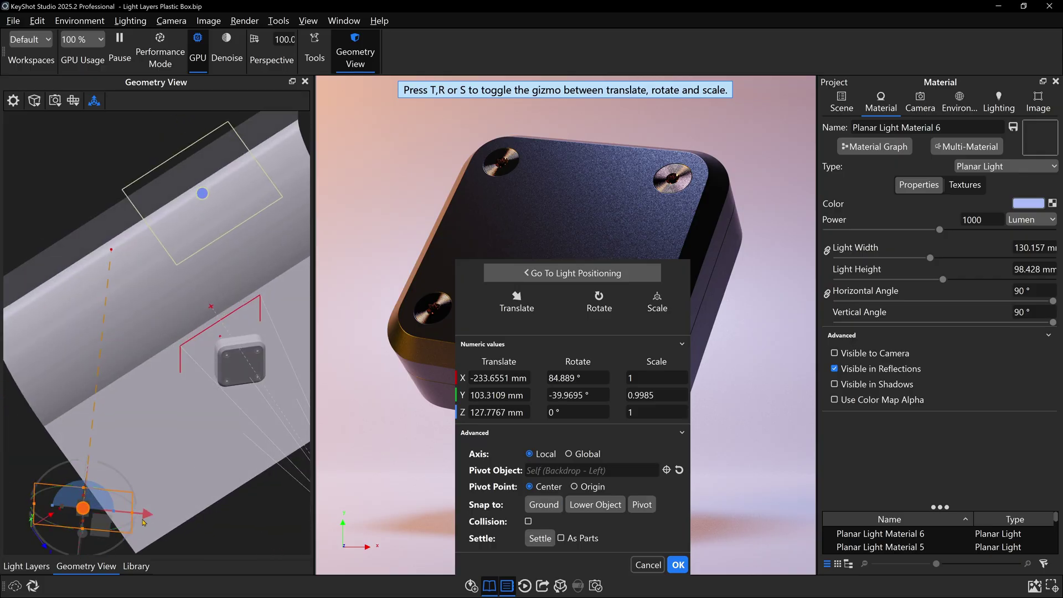
pyautogui.moveTo(94, 531); pyautogui.dragTo(55, 468)
pyautogui.moveTo(107, 445); pyautogui.dragTo(115, 417)
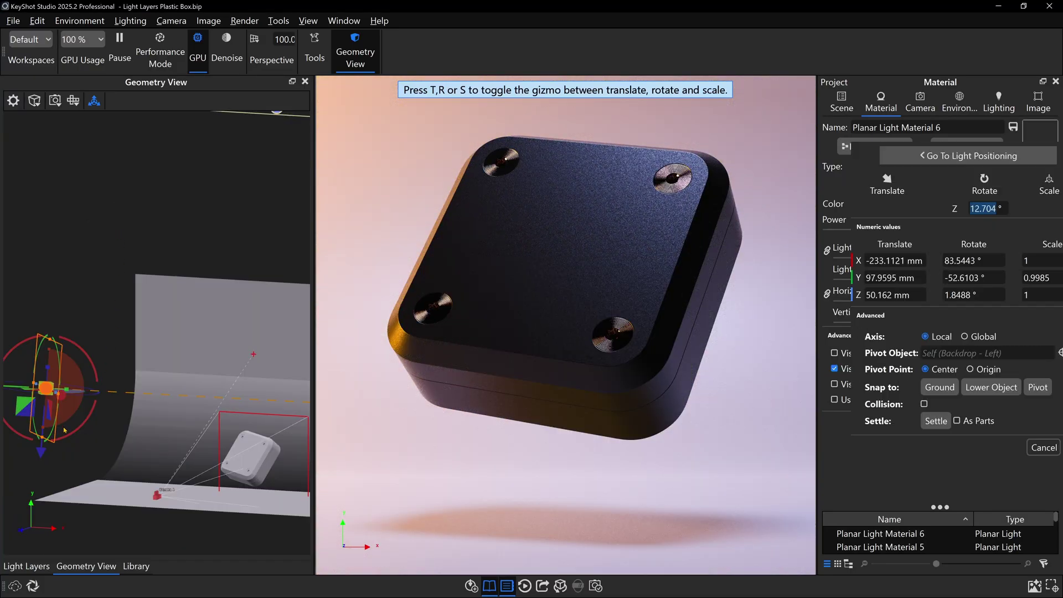
pyautogui.press('t')
pyautogui.moveTo(41, 450); pyautogui.dragTo(45, 399)
pyautogui.moveTo(872, 182); pyautogui.dragTo(810, 174)
pyautogui.click(1011, 440)
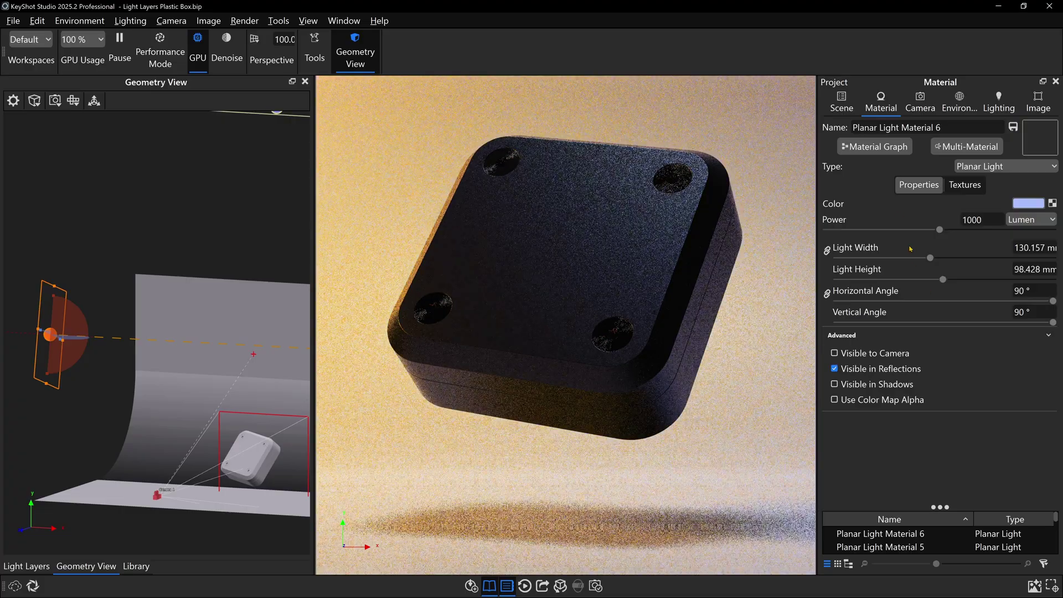
# Step: Change the Backdrop - Left light's color to a more saturated orange and set its power to 692 lumens
pyautogui.click(842, 103)
pyautogui.keyDown('shift'); pyautogui.click(905, 281); pyautogui.keyUp('shift')
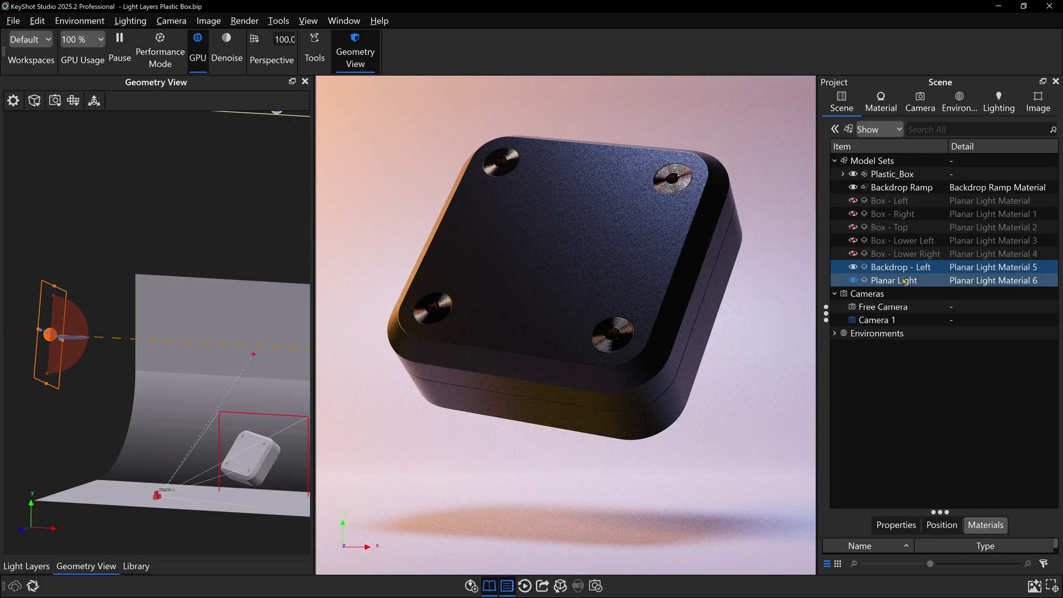
pyautogui.doubleClick(900, 281)
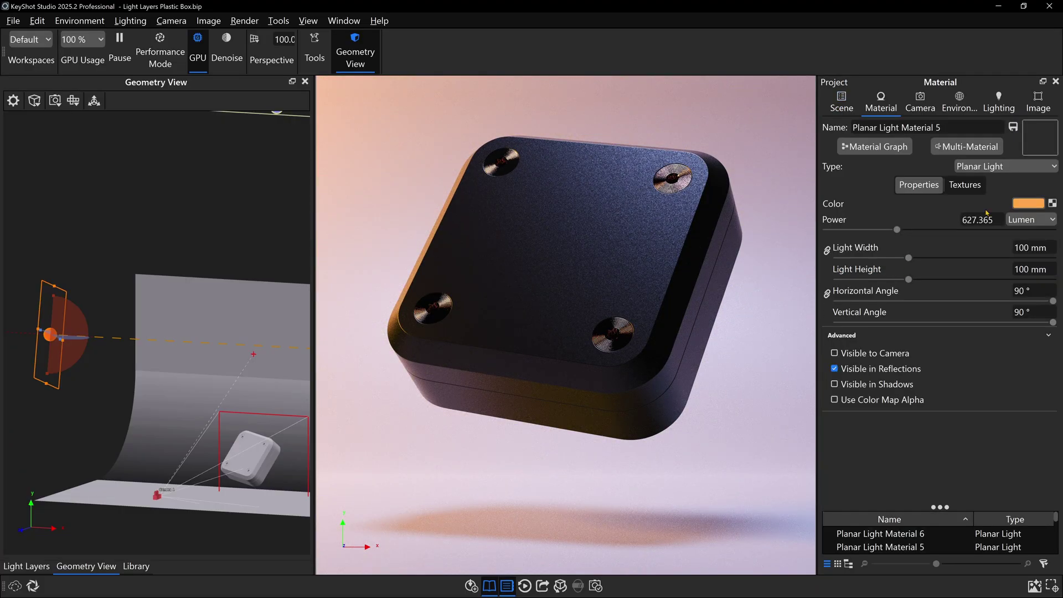
pyautogui.click(1028, 203)
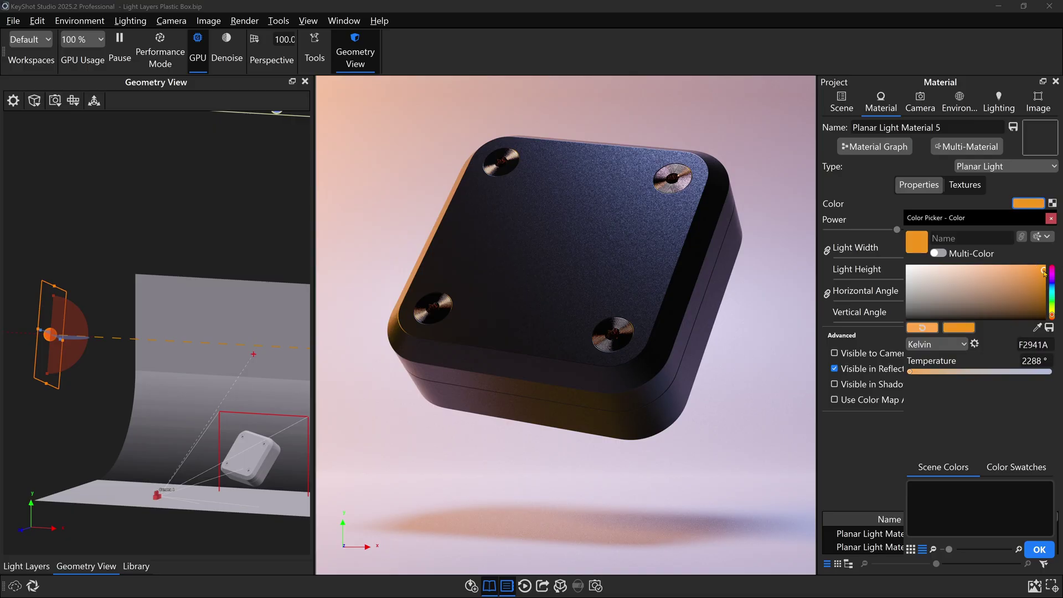
pyautogui.click(1039, 550)
pyautogui.moveTo(897, 230)
pyautogui.mouseDown()
pyautogui.moveTo(883, 229)
pyautogui.moveTo(905, 229)
pyautogui.mouseUp()
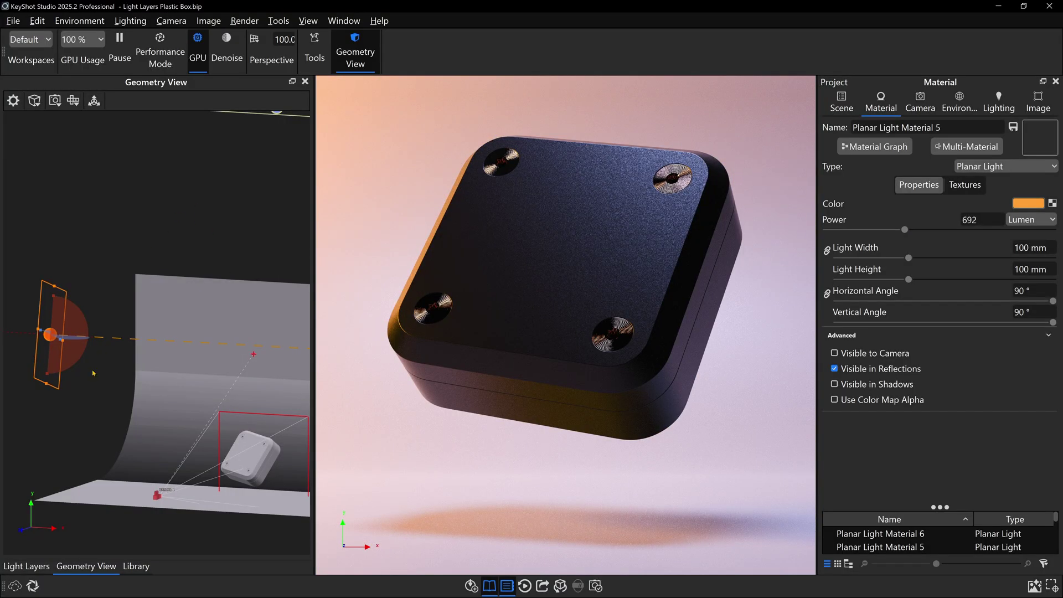
# Step: Add a new light layer and name it Box #3
pyautogui.click(39, 566)
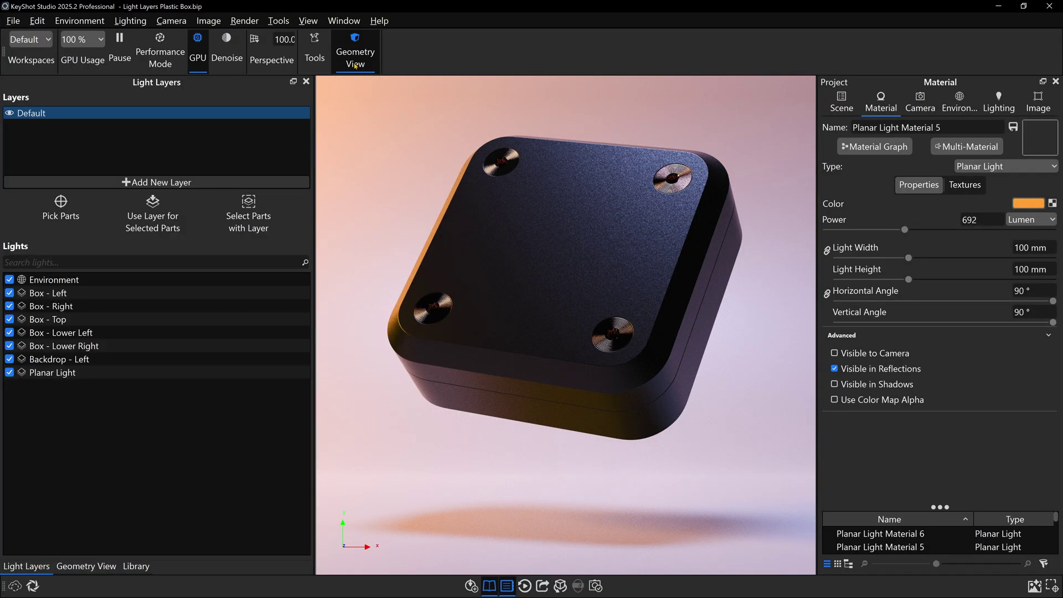
pyautogui.click(315, 51)
pyautogui.click(116, 493)
pyautogui.click(98, 183)
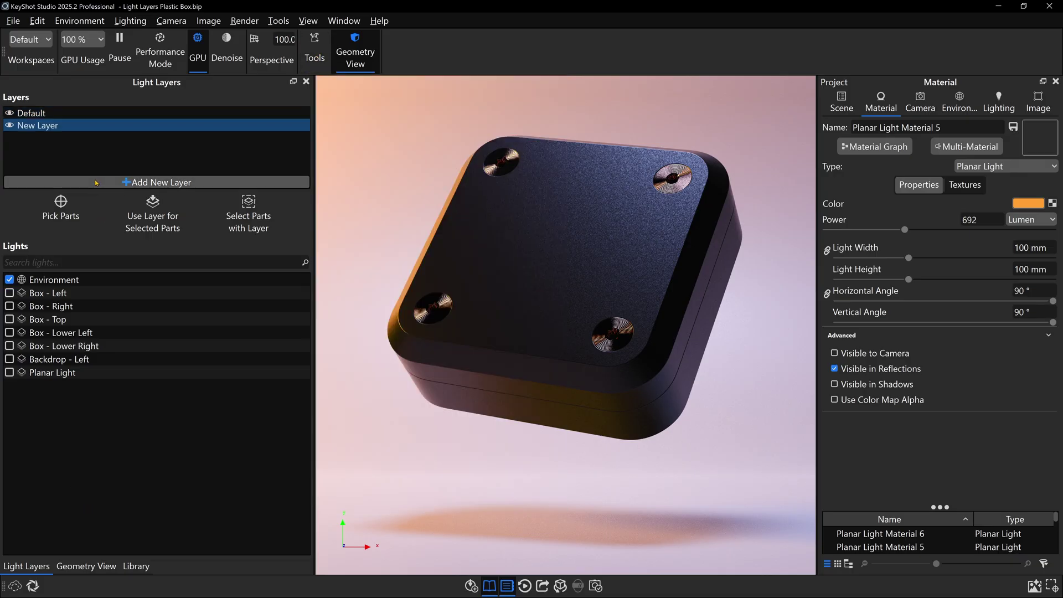
pyautogui.doubleClick(67, 128)
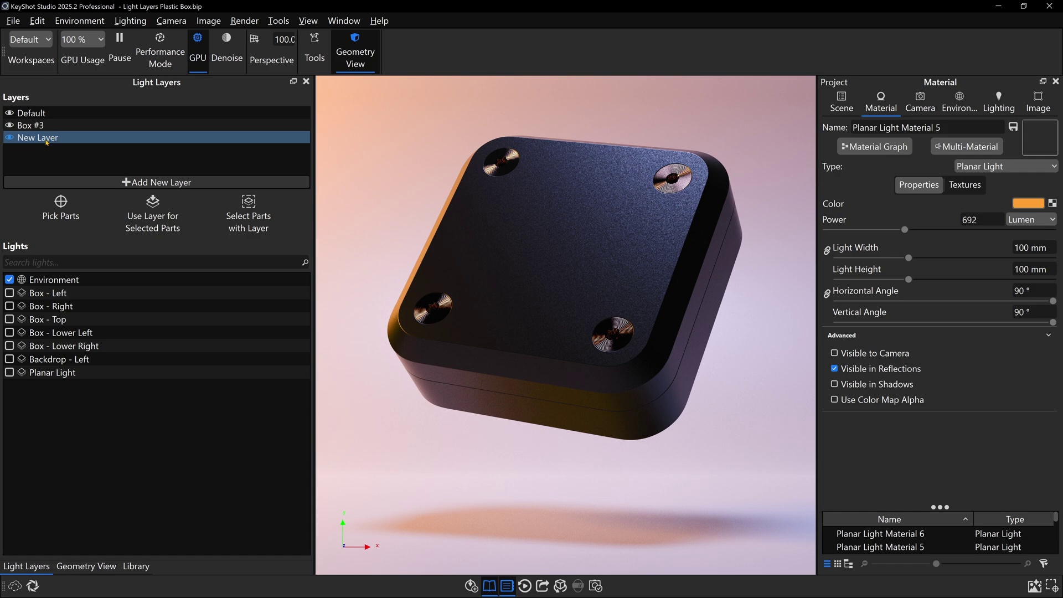
# Step: Name the second new light layer Backdrop #1
pyautogui.doubleClick(46, 139)
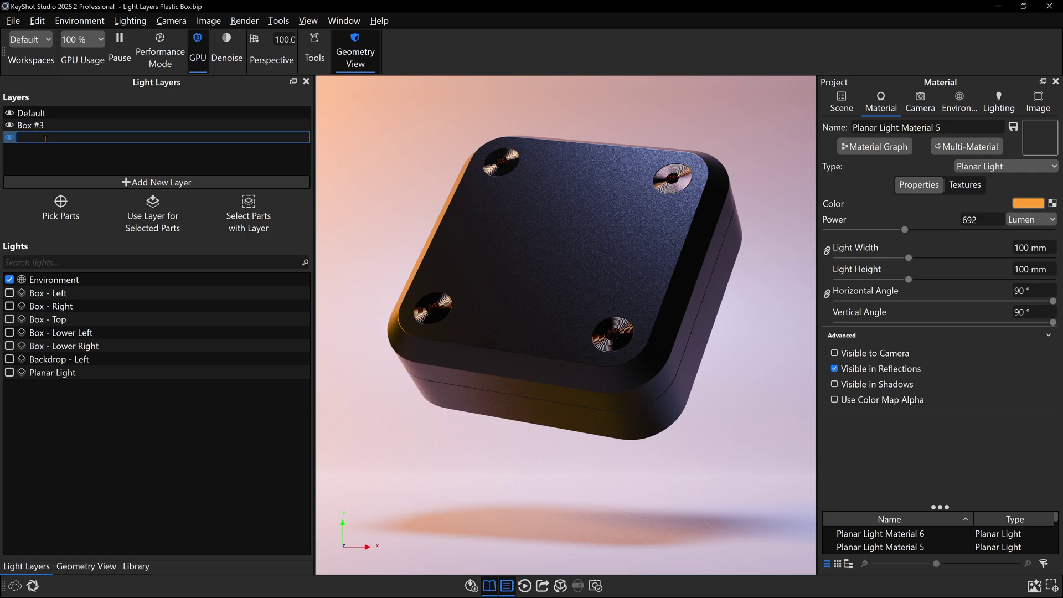
pyautogui.write('Backdrop #1')
pyautogui.press('Return')
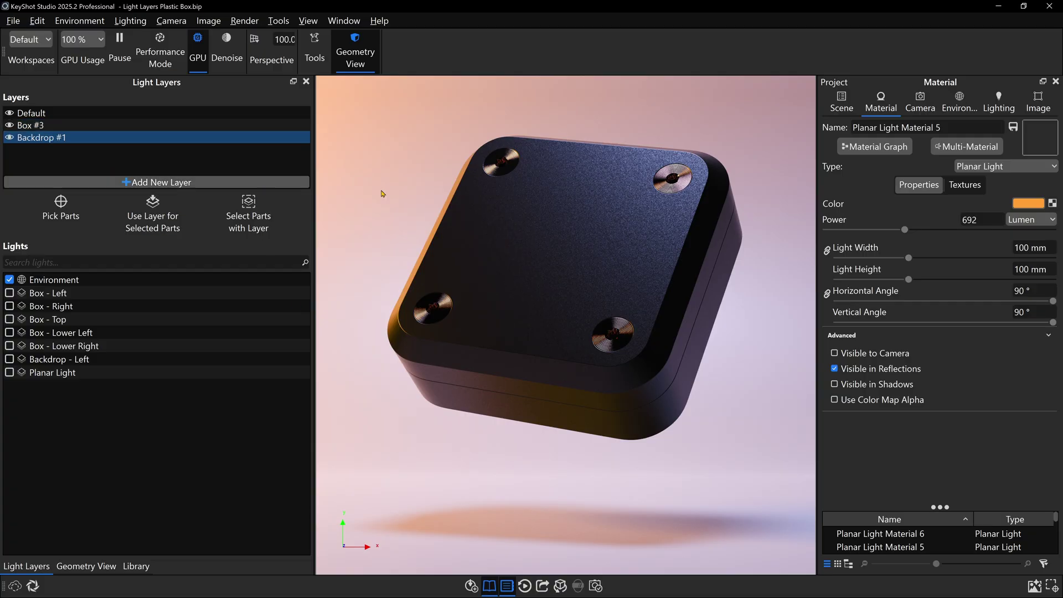
# Step: Assign the whole Plastic_Box model to the Box #3 light layer
pyautogui.click(39, 126)
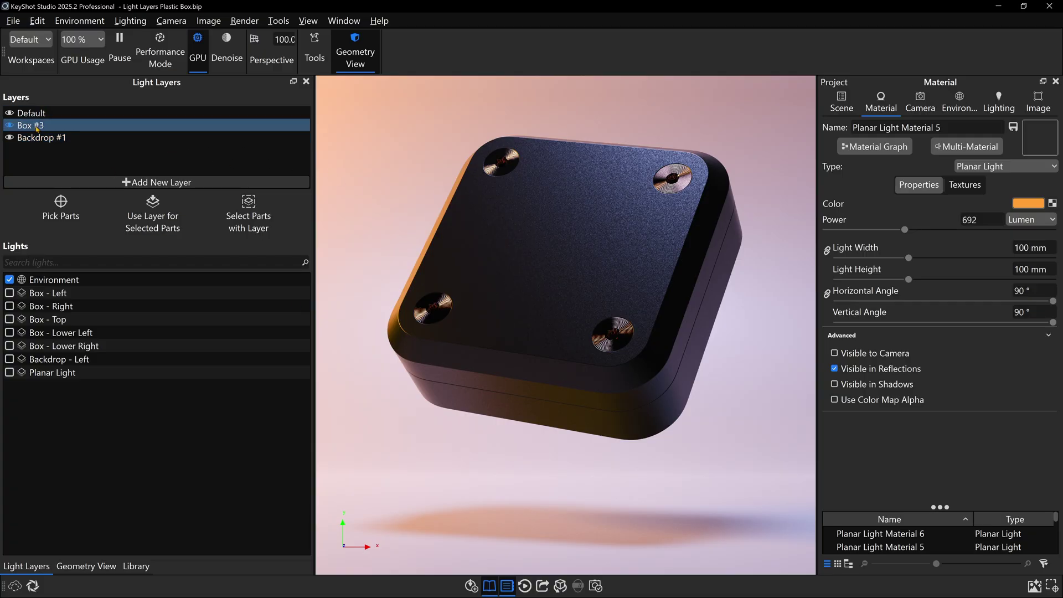
pyautogui.click(60, 203)
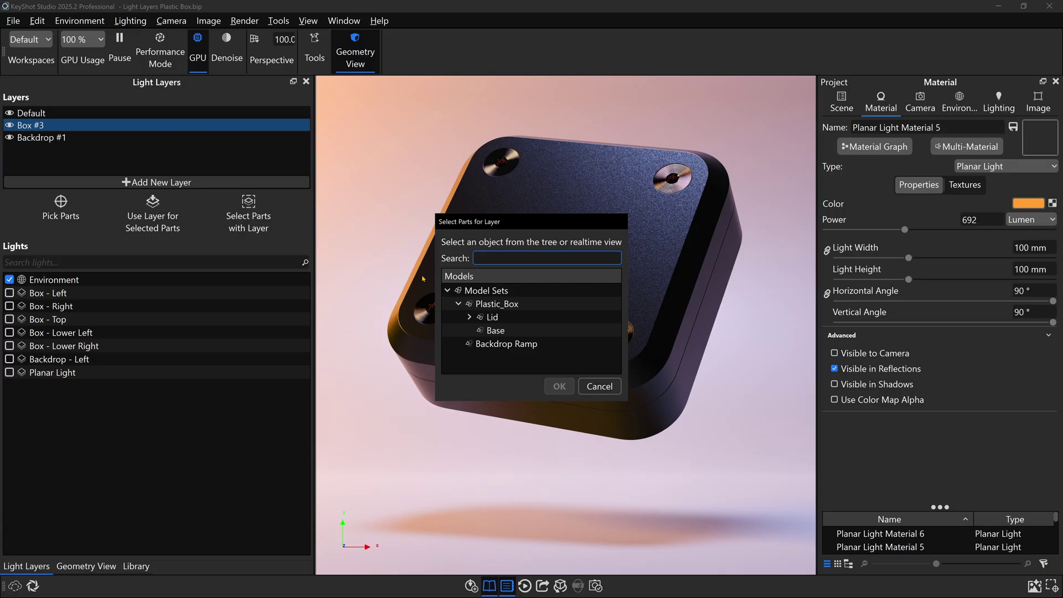
pyautogui.click(533, 303)
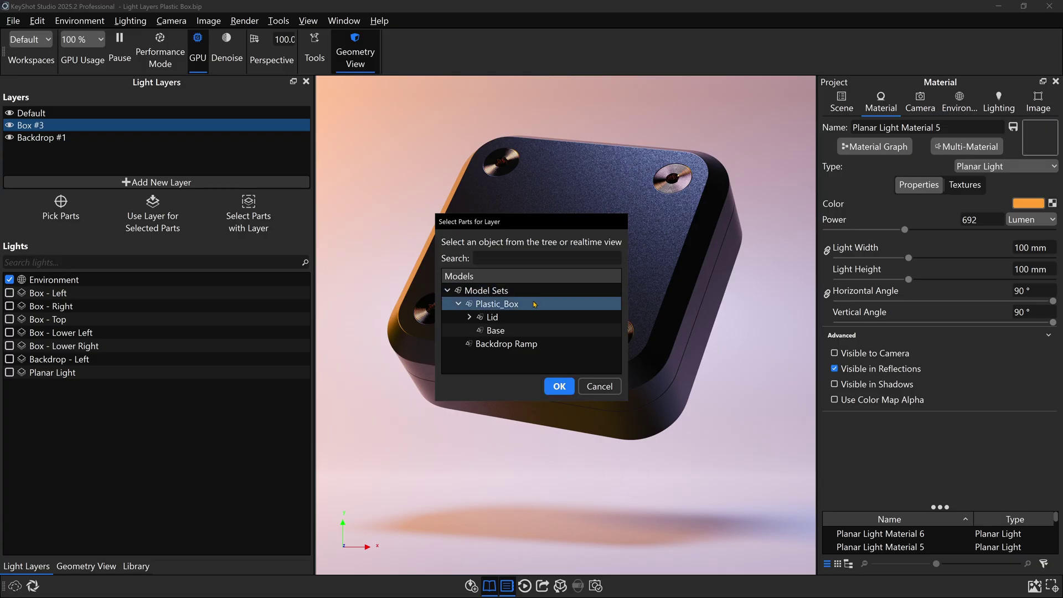
pyautogui.click(469, 317)
pyautogui.click(469, 317)
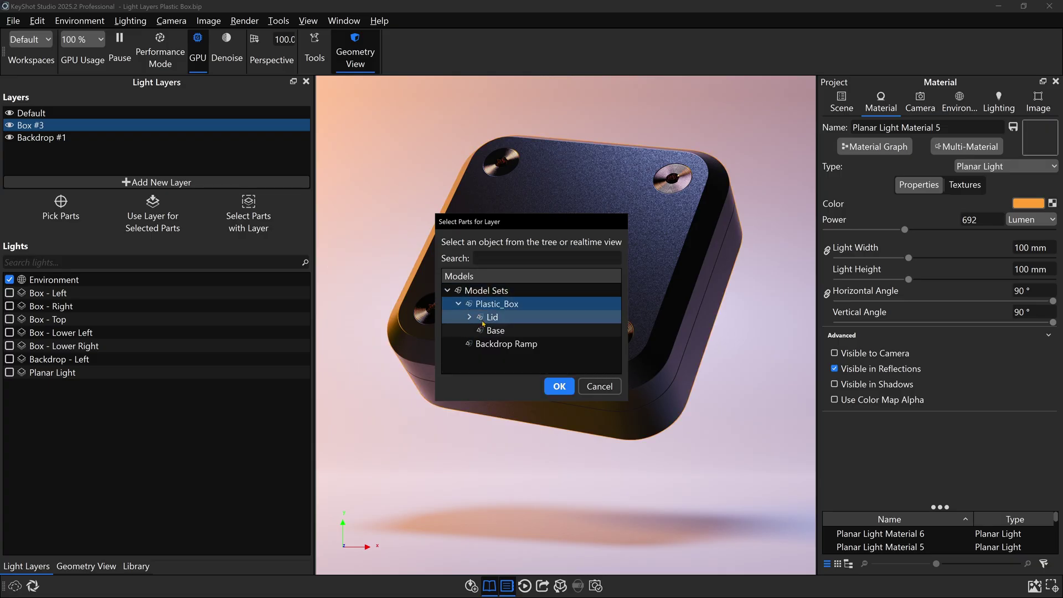
pyautogui.click(559, 387)
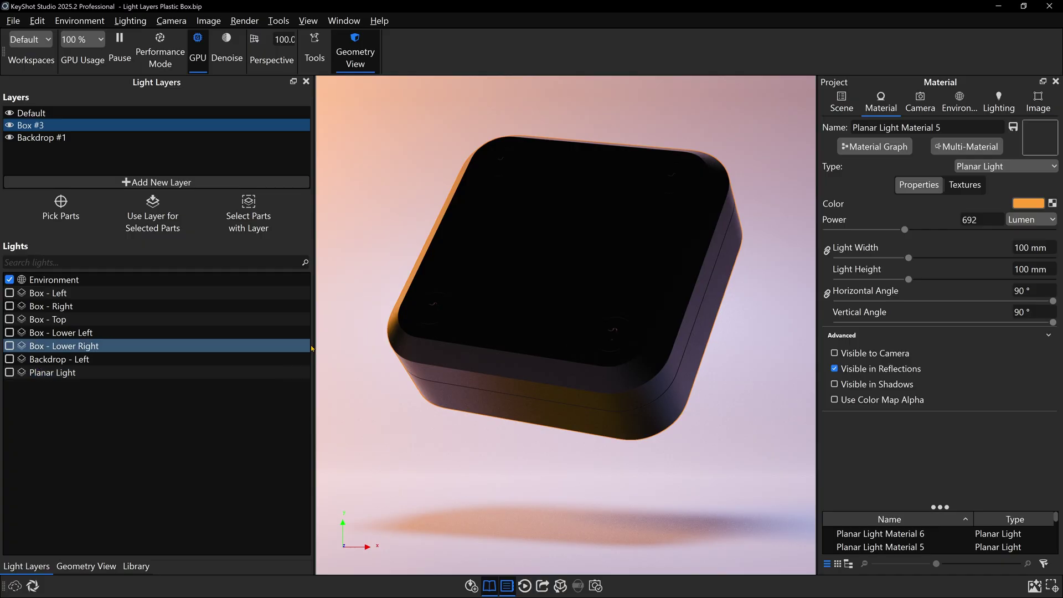
# Step: Rename the remaining generic planar light in the scene as Backdrop - Top
pyautogui.click(842, 103)
pyautogui.click(892, 281)
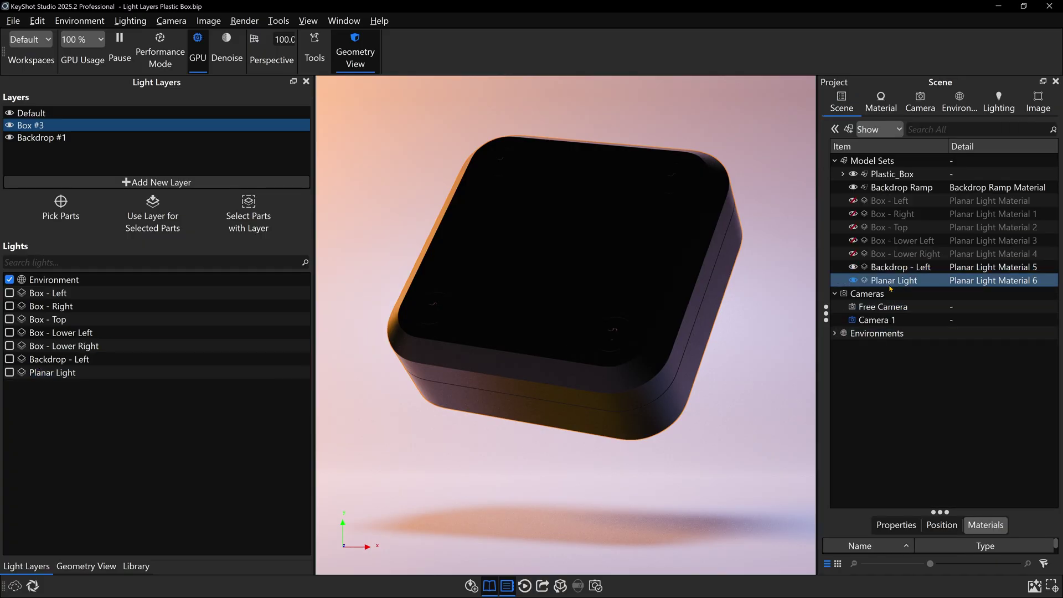
pyautogui.doubleClick(887, 282)
pyautogui.write('Backdrop - T')
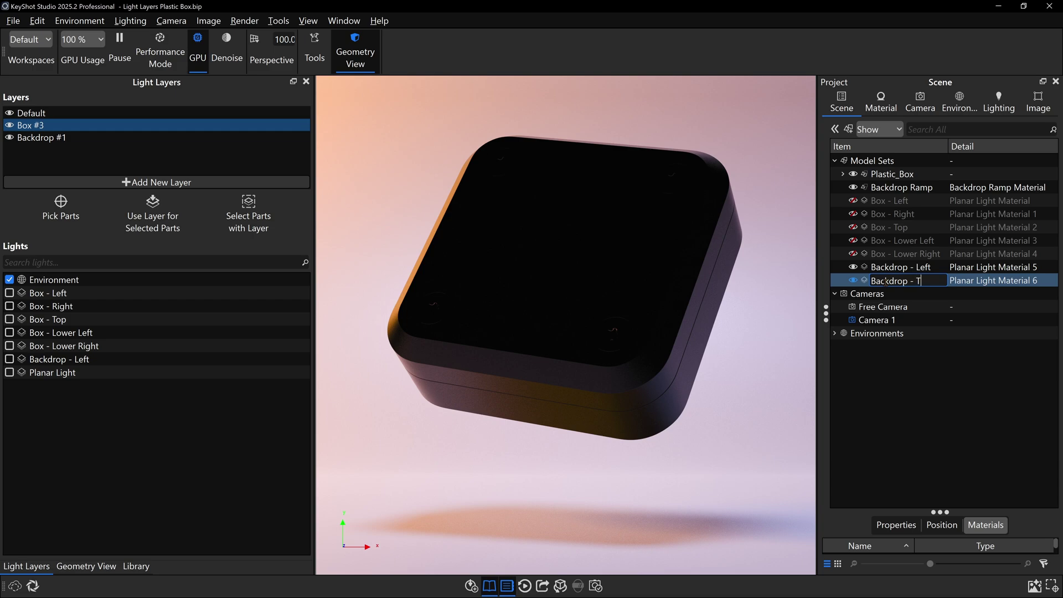
pyautogui.write('op')
pyautogui.press('Return')
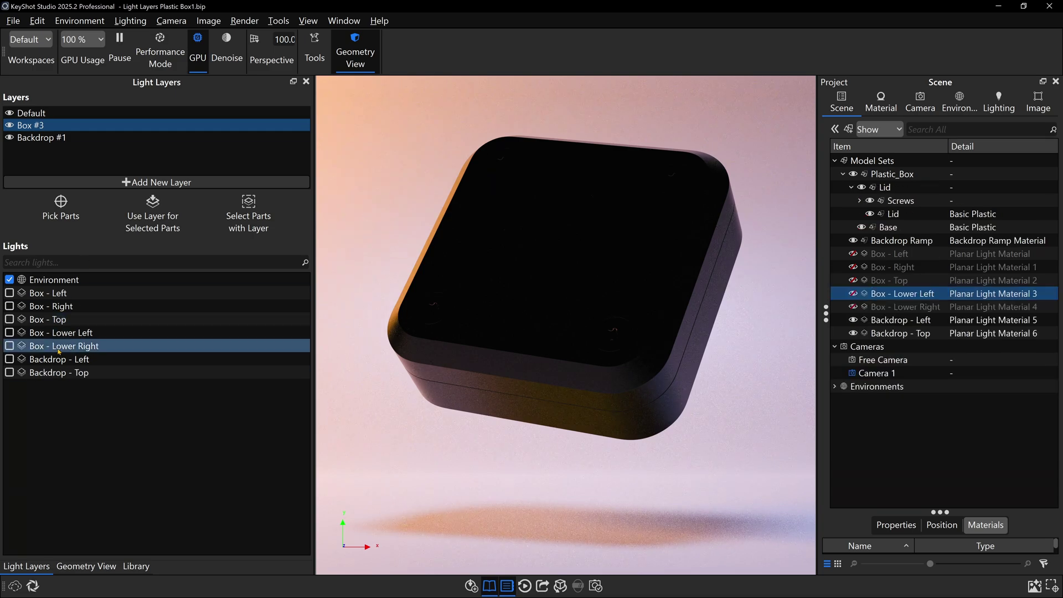
# Step: Enable the Box - Left, Right, Top, Lower Left and Lower Right lights for the Box #3 layer
pyautogui.click(9, 293)
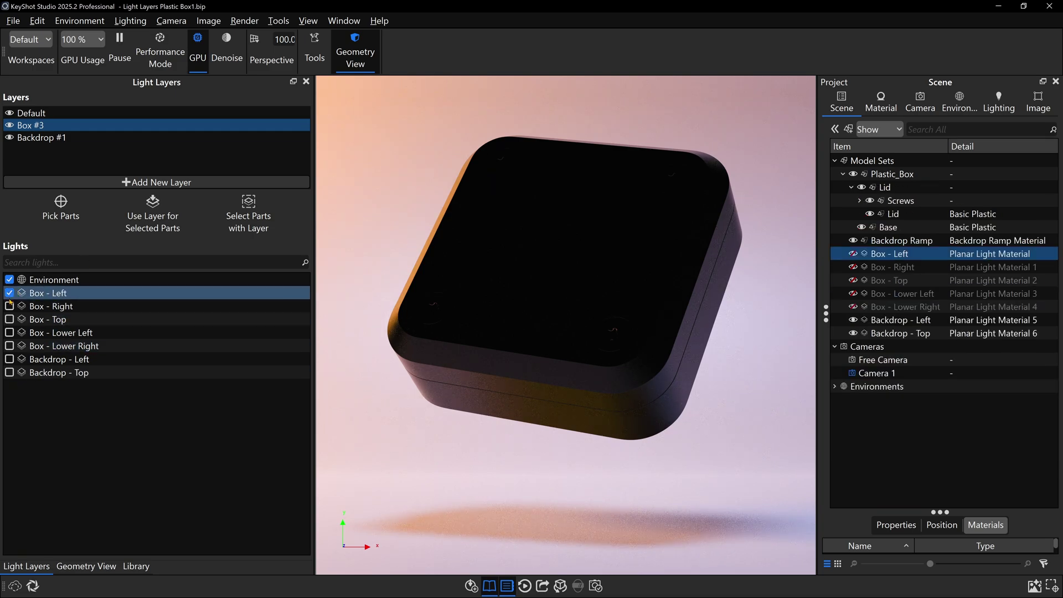
pyautogui.click(10, 307)
pyautogui.click(9, 319)
pyautogui.click(9, 333)
pyautogui.click(9, 346)
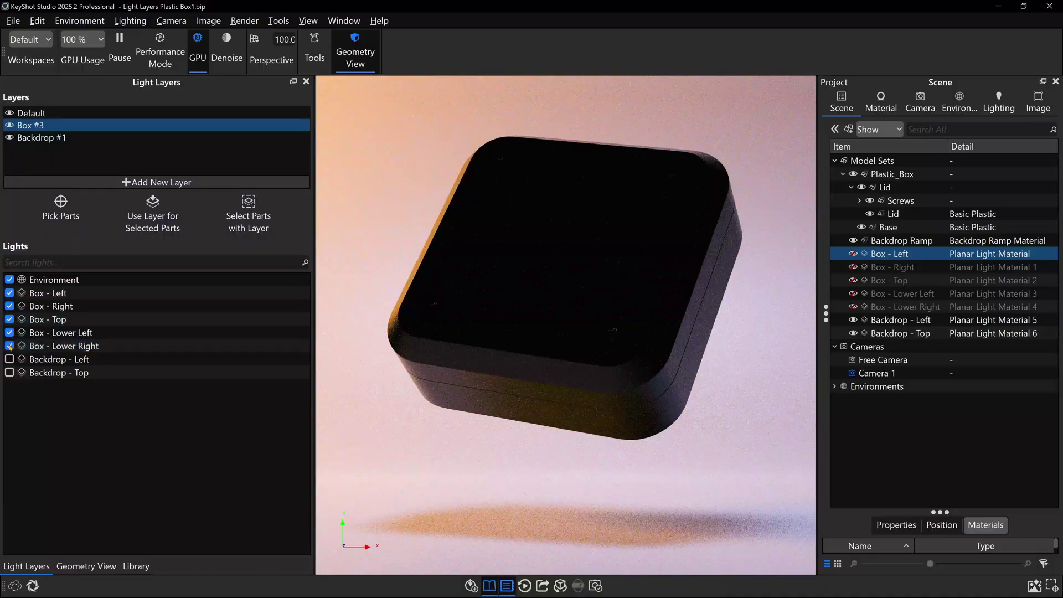
# Step: Unhide all five Box planar lights in the scene tree, from Box - Left through Box - Lower Right
pyautogui.click(853, 253)
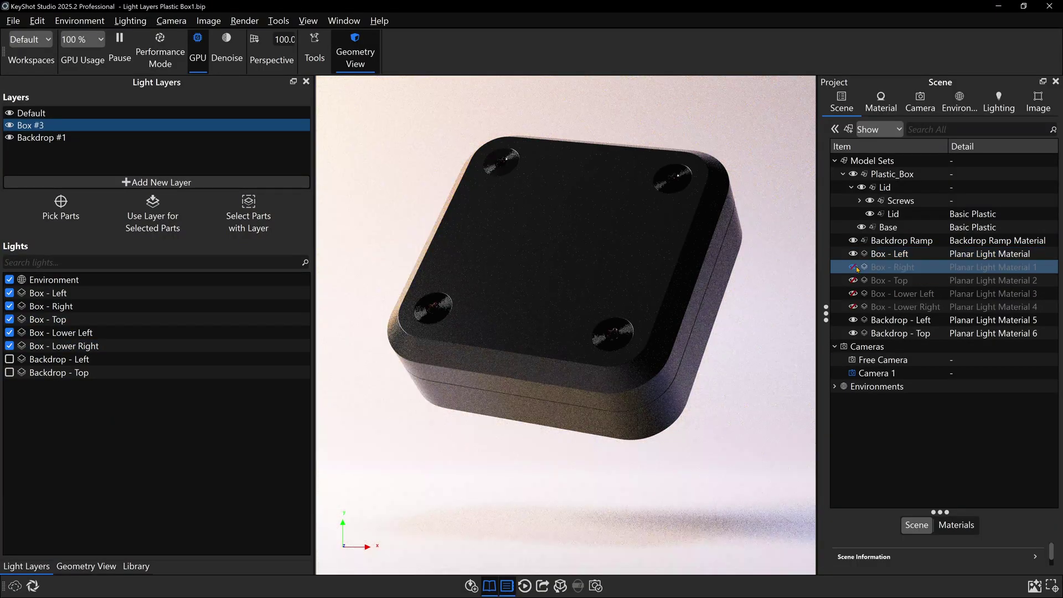
pyautogui.click(853, 267)
pyautogui.click(853, 281)
pyautogui.click(854, 294)
pyautogui.click(856, 307)
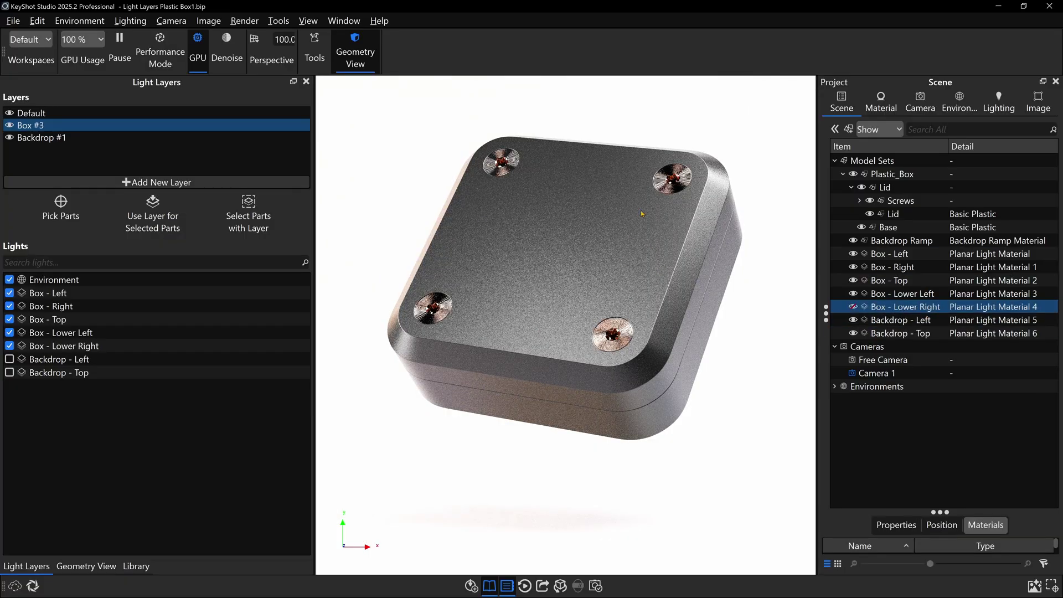
pyautogui.click(853, 307)
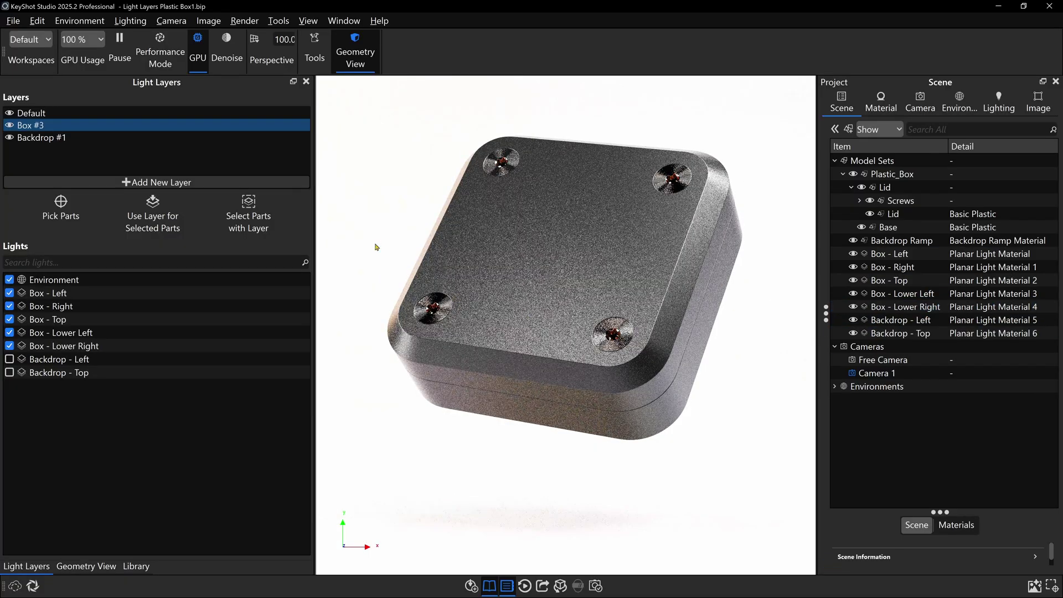
# Step: Assign the Backdrop Ramp to the Backdrop #1 light layer
pyautogui.click(35, 137)
pyautogui.click(60, 205)
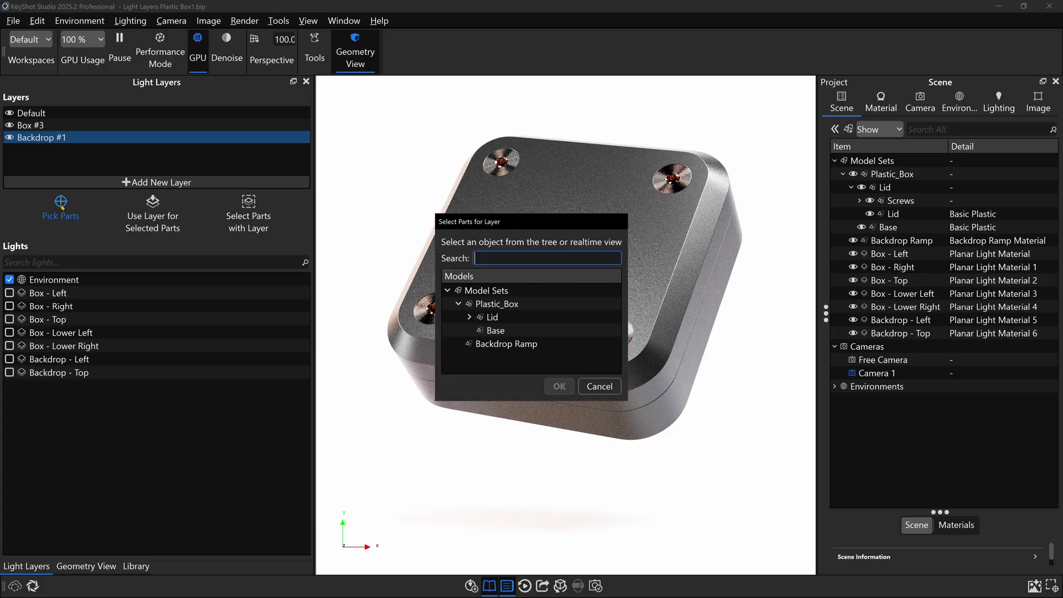
pyautogui.click(517, 347)
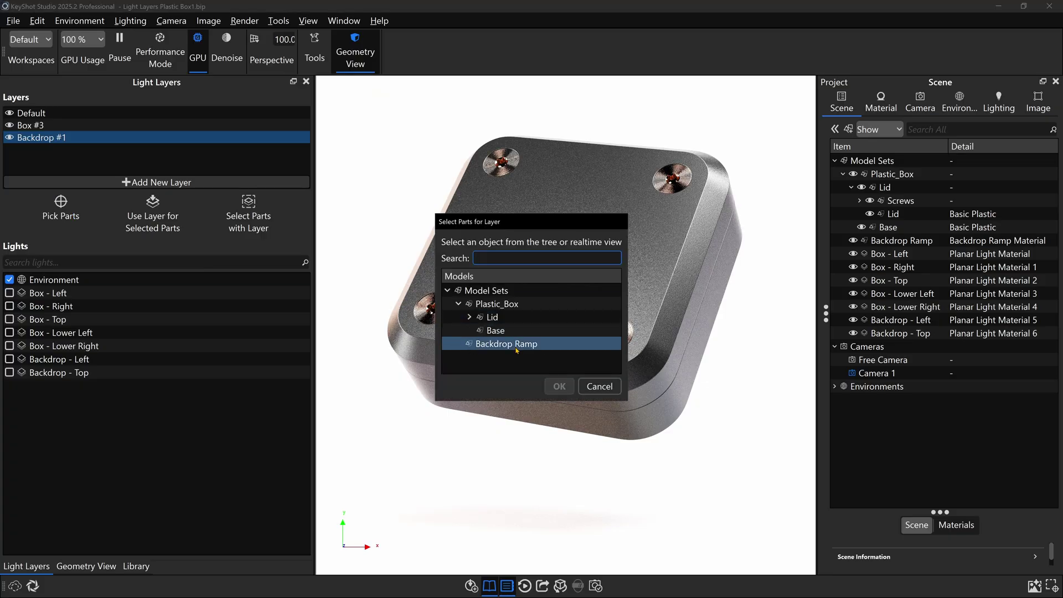
pyautogui.click(558, 386)
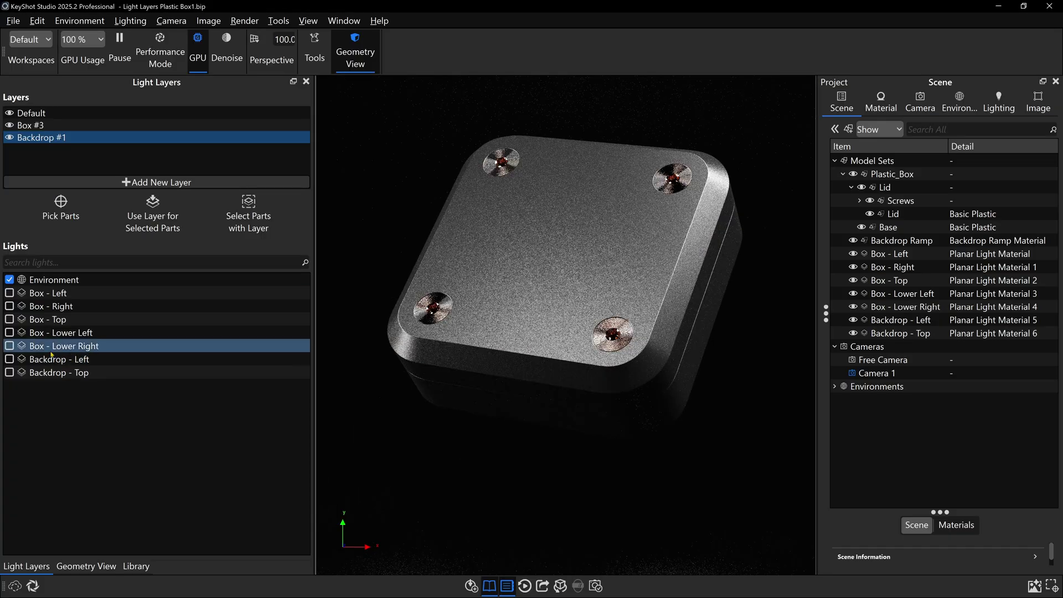
# Step: Enable the Backdrop - Top and Backdrop - Left lights for the Backdrop #1 layer and exclude the Environment from it
pyautogui.click(10, 372)
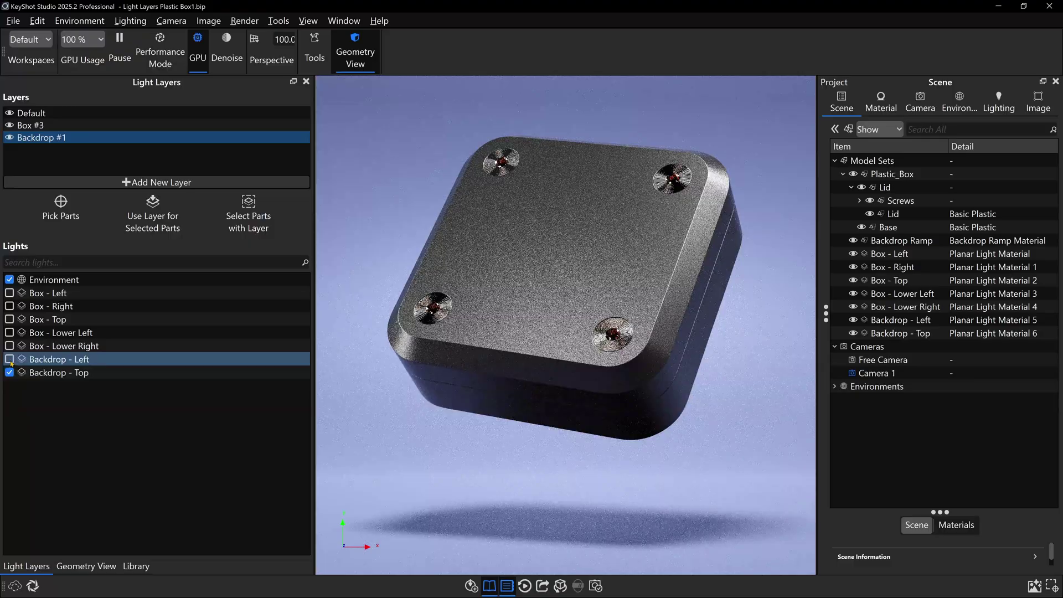
pyautogui.click(9, 360)
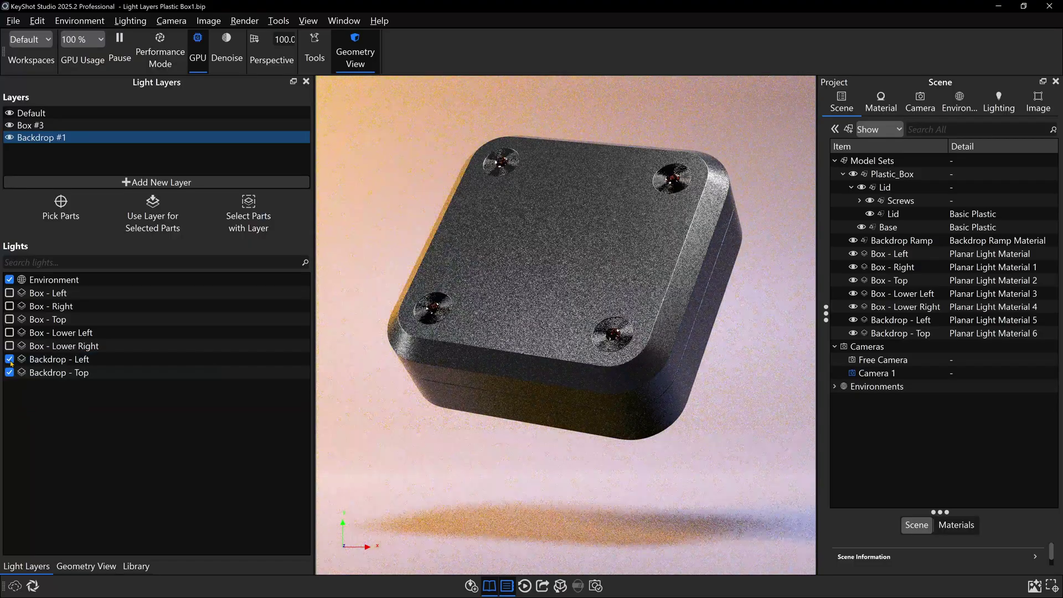
pyautogui.click(9, 280)
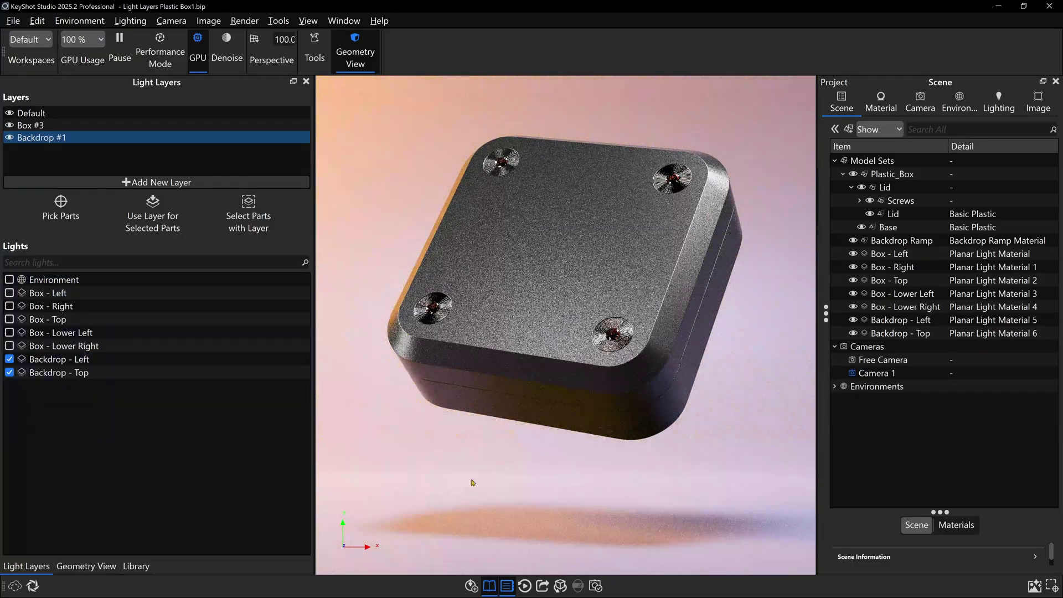
# Step: Hide the Default light layer, and check the Box #3 and Backdrop #1 layers by switching their visibility off and back on
pyautogui.click(34, 113)
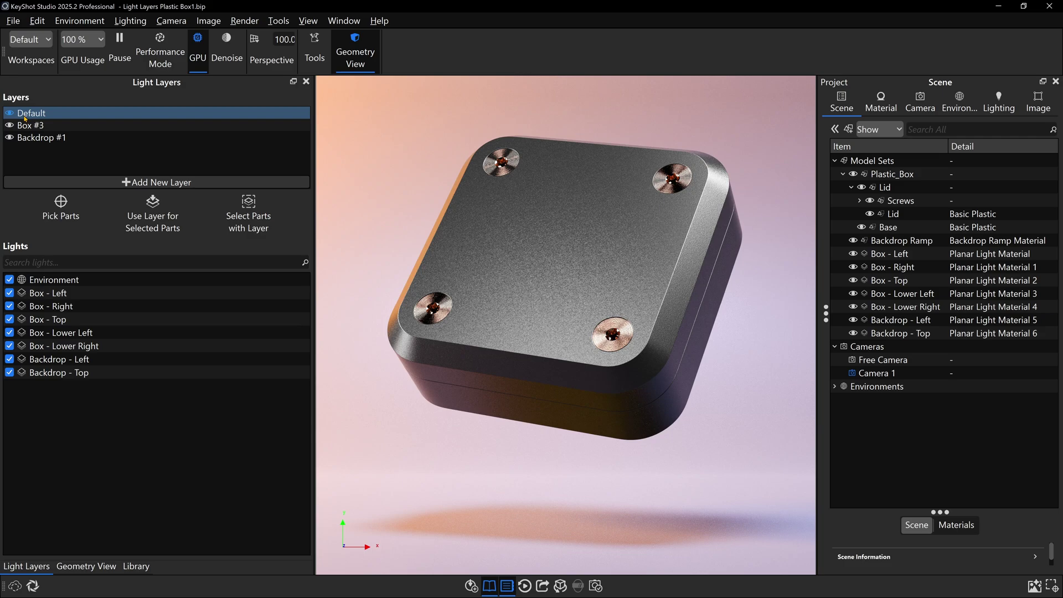
pyautogui.click(11, 113)
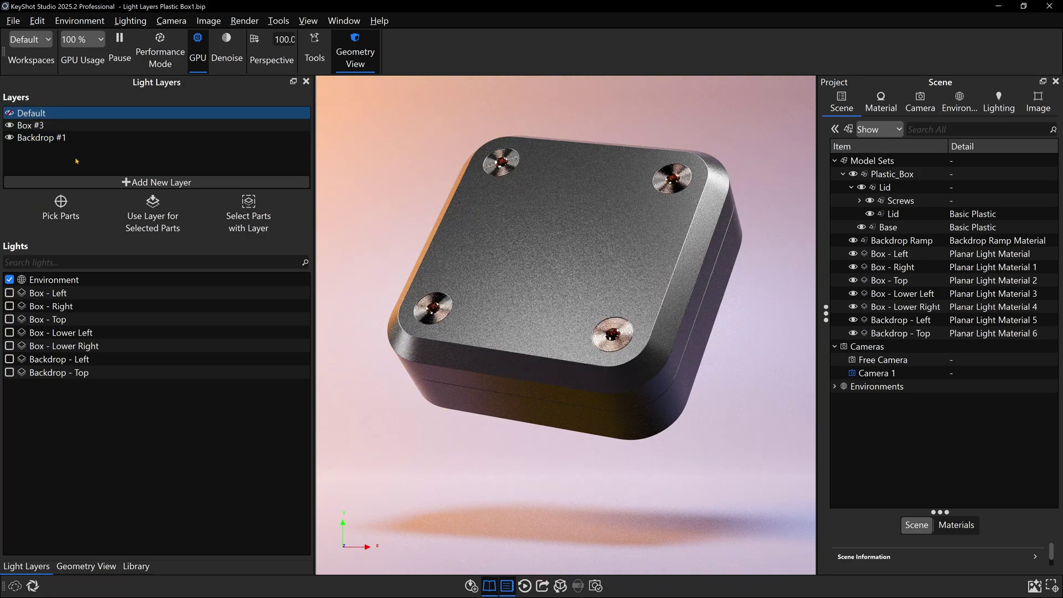
pyautogui.keyDown('ctrl'); pyautogui.click(31, 125); pyautogui.keyUp('ctrl')
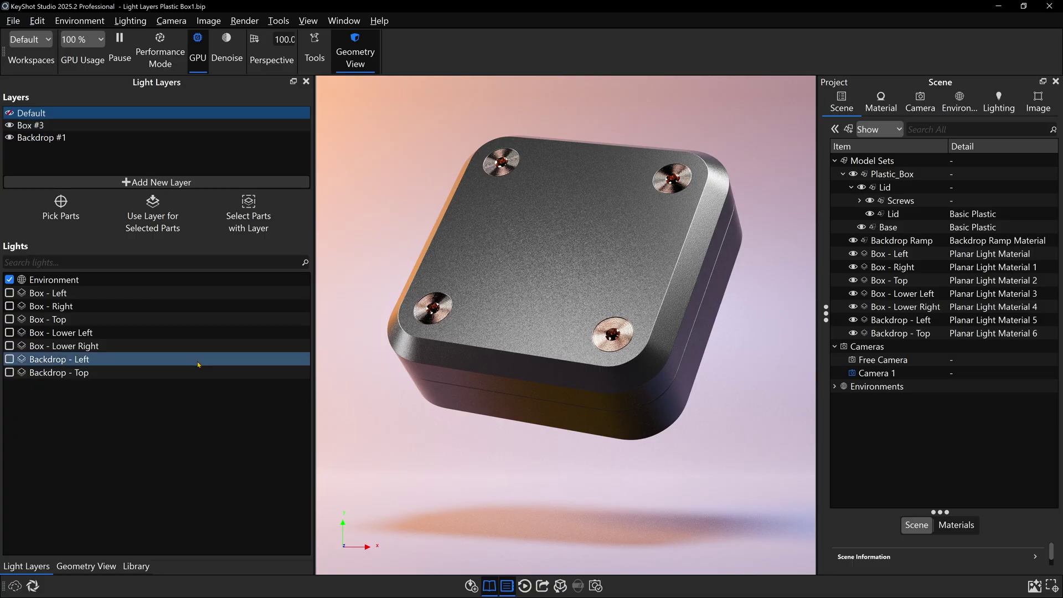
pyautogui.click(11, 126)
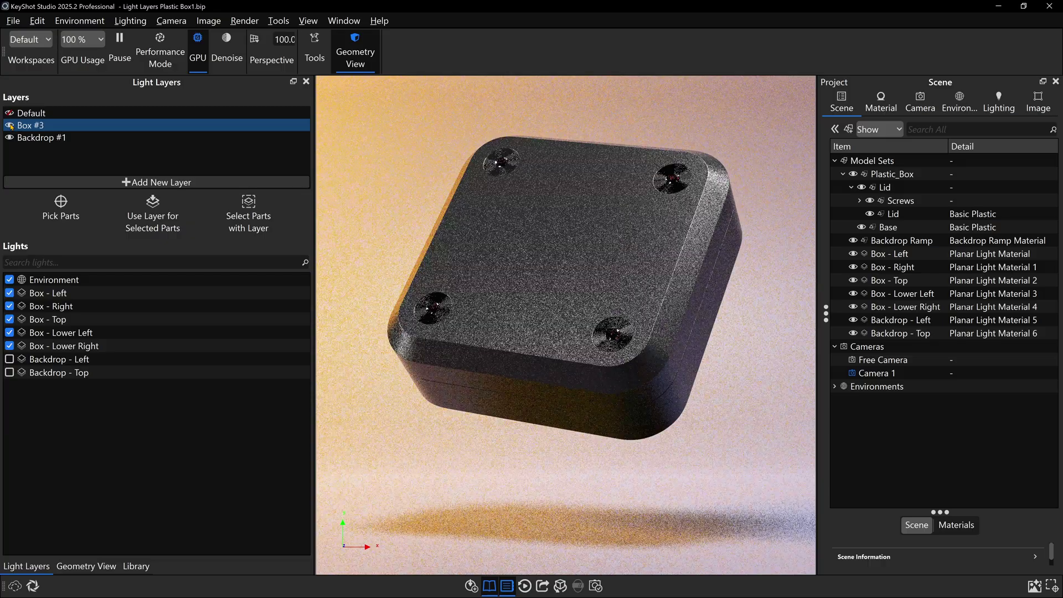
pyautogui.click(11, 138)
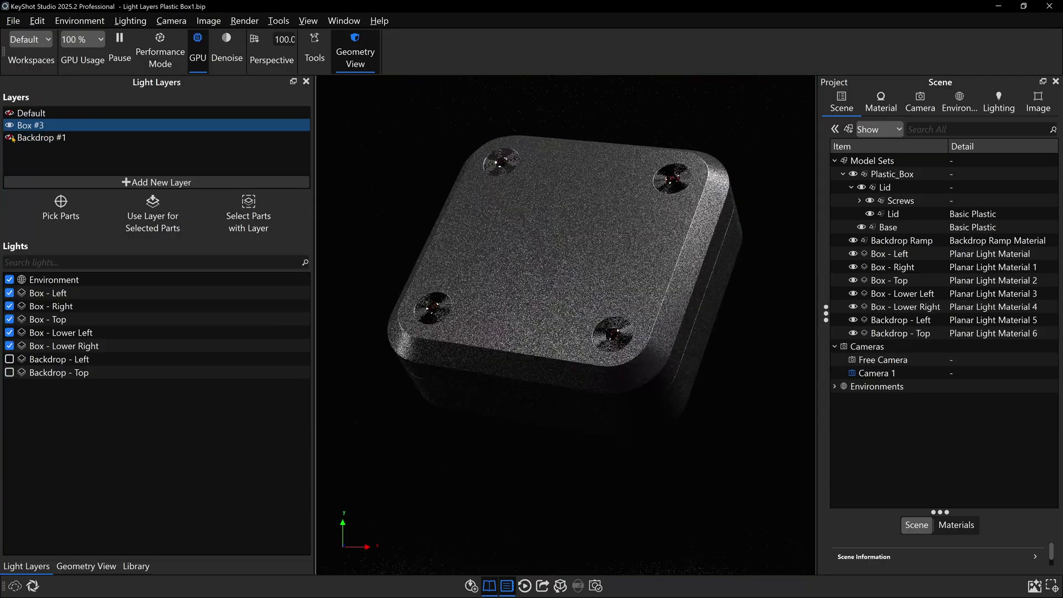
pyautogui.click(11, 138)
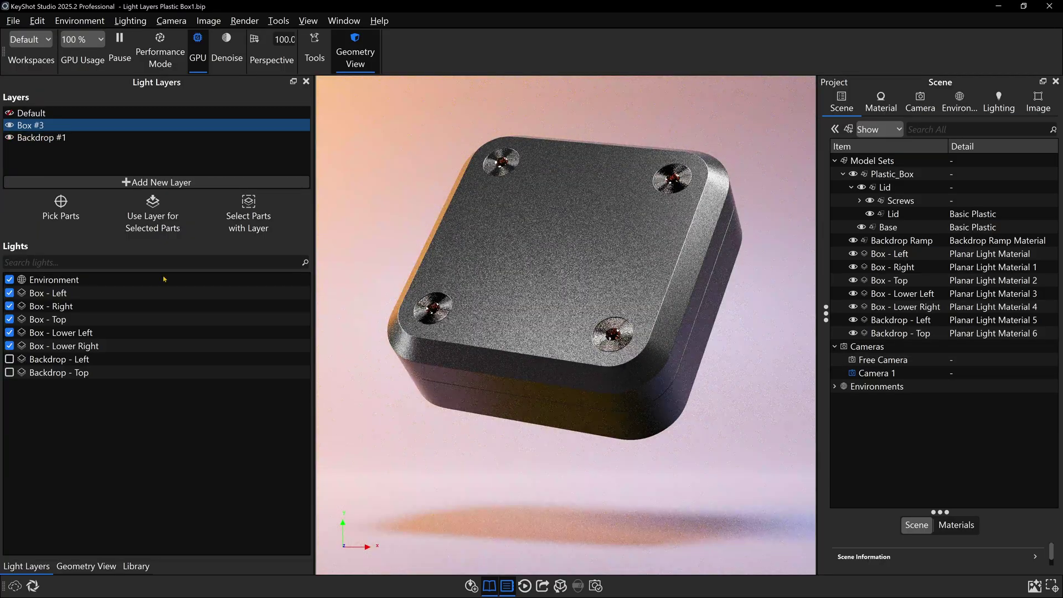
# Step: Examine the planar light placement around the box and backdrop in the geometry view, and return to the light layers
pyautogui.click(83, 566)
pyautogui.moveTo(220, 466); pyautogui.dragTo(260, 473)
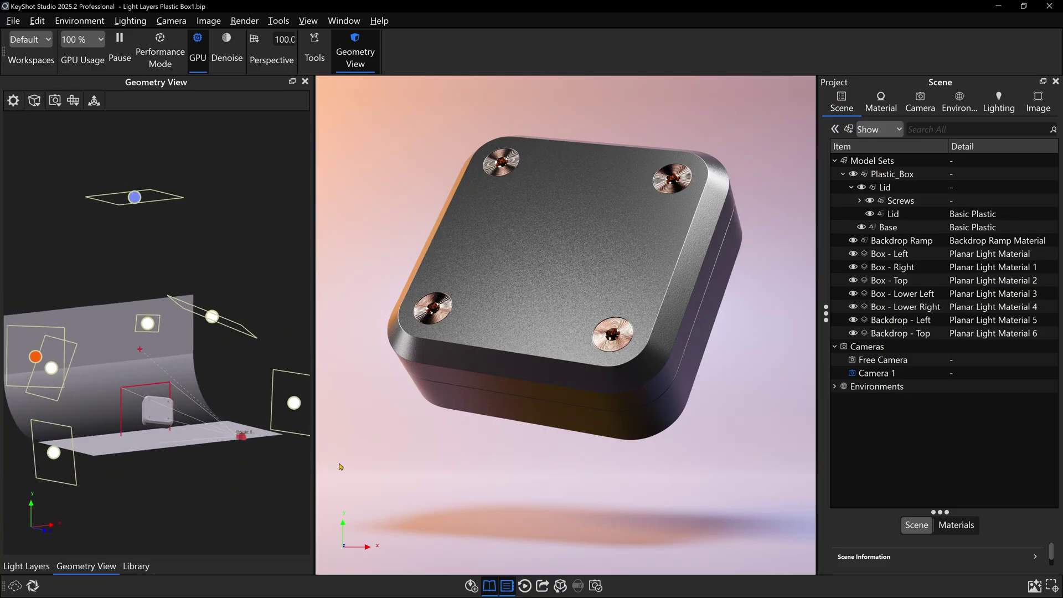
pyautogui.click(27, 566)
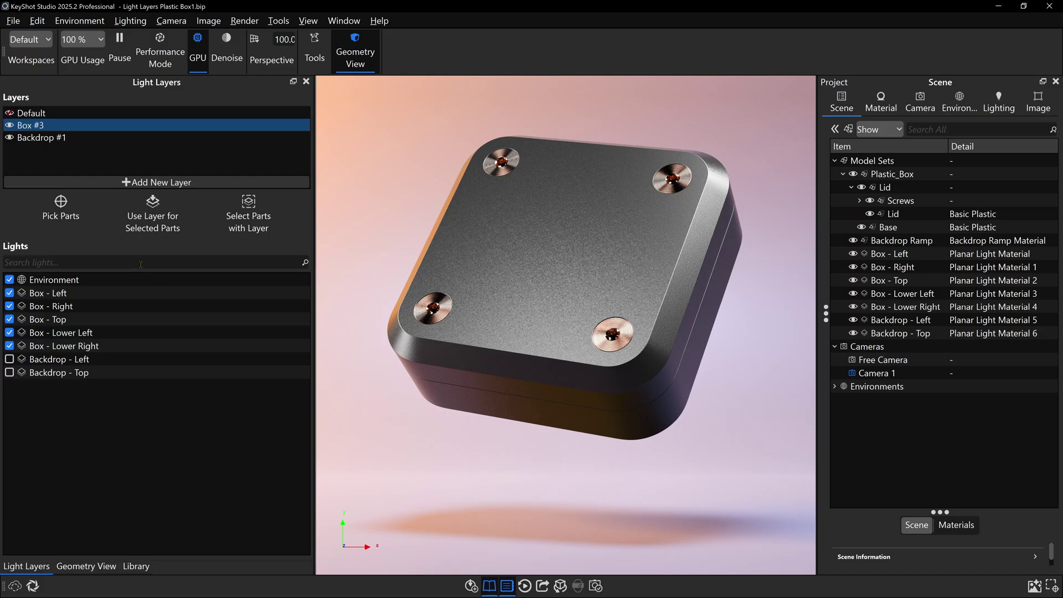
# Step: Open the Backdrop - Left light's material and set its power to 342 lumen
pyautogui.click(916, 333)
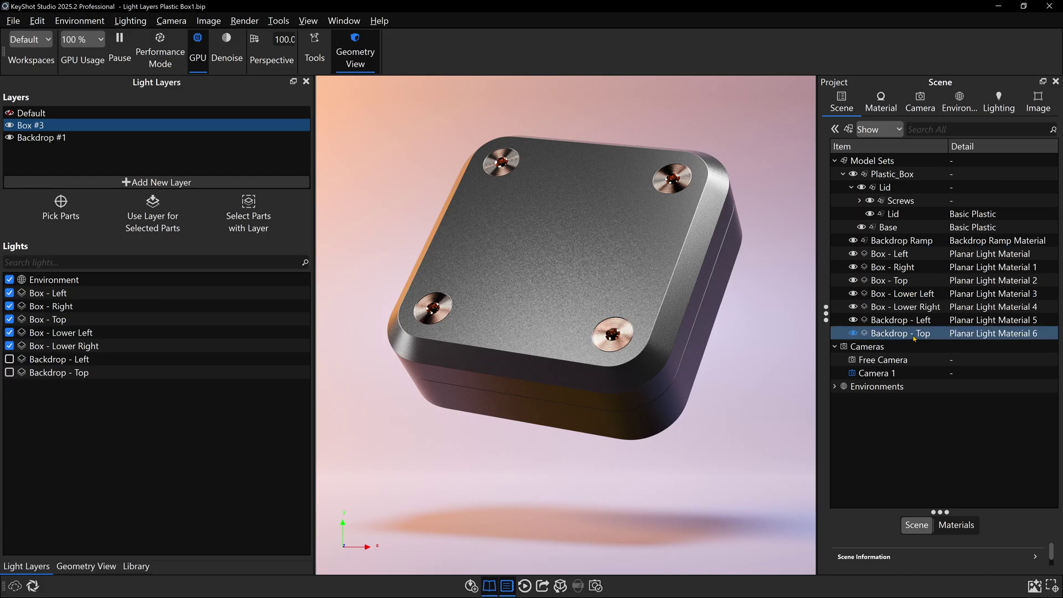
pyautogui.click(922, 321)
pyautogui.click(922, 332)
pyautogui.click(922, 321)
pyautogui.doubleClick(923, 320)
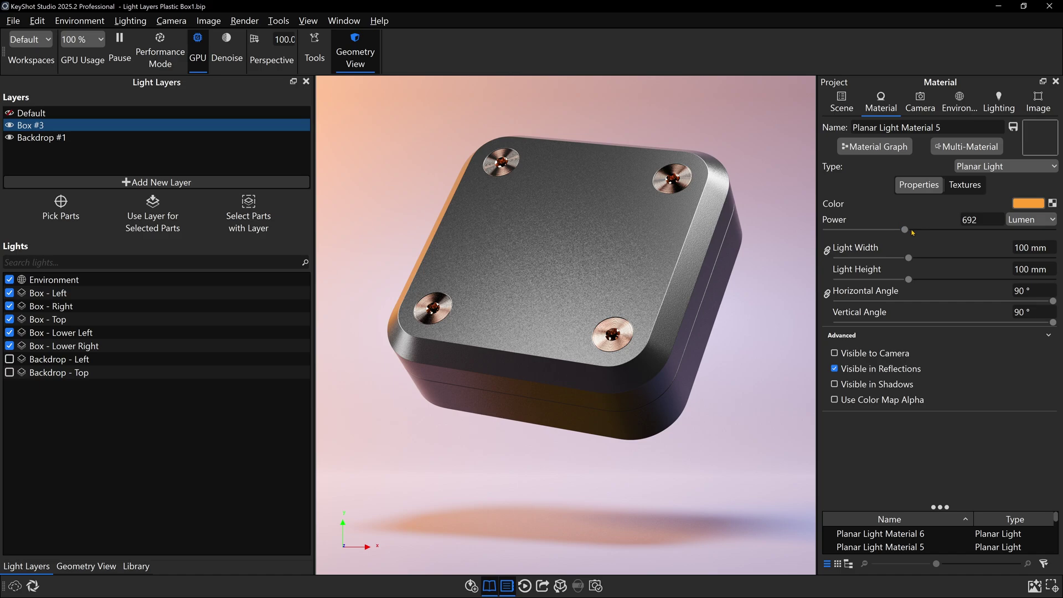
pyautogui.moveTo(906, 230); pyautogui.dragTo(864, 232)
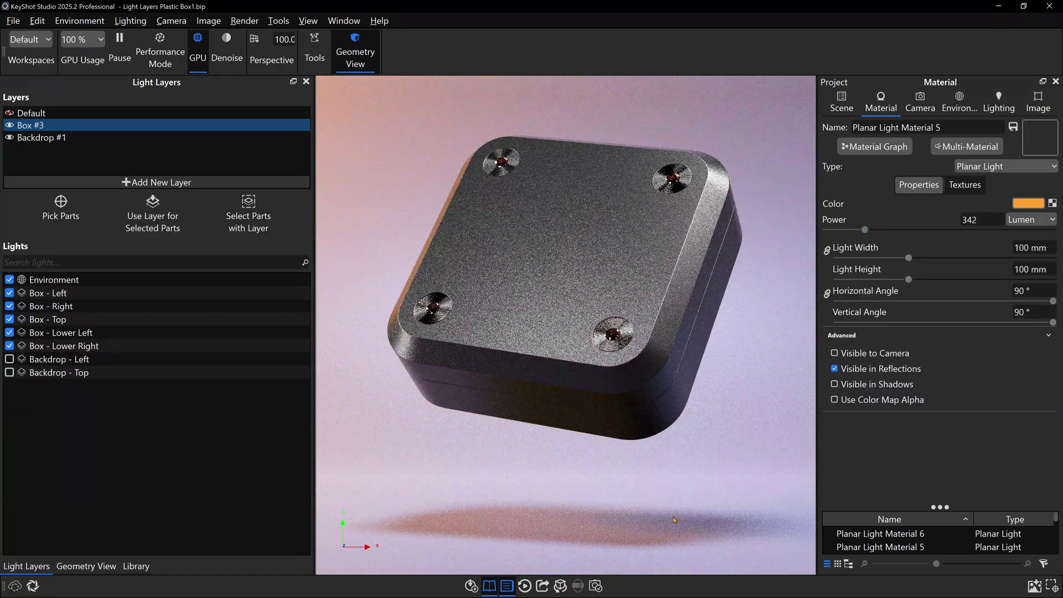